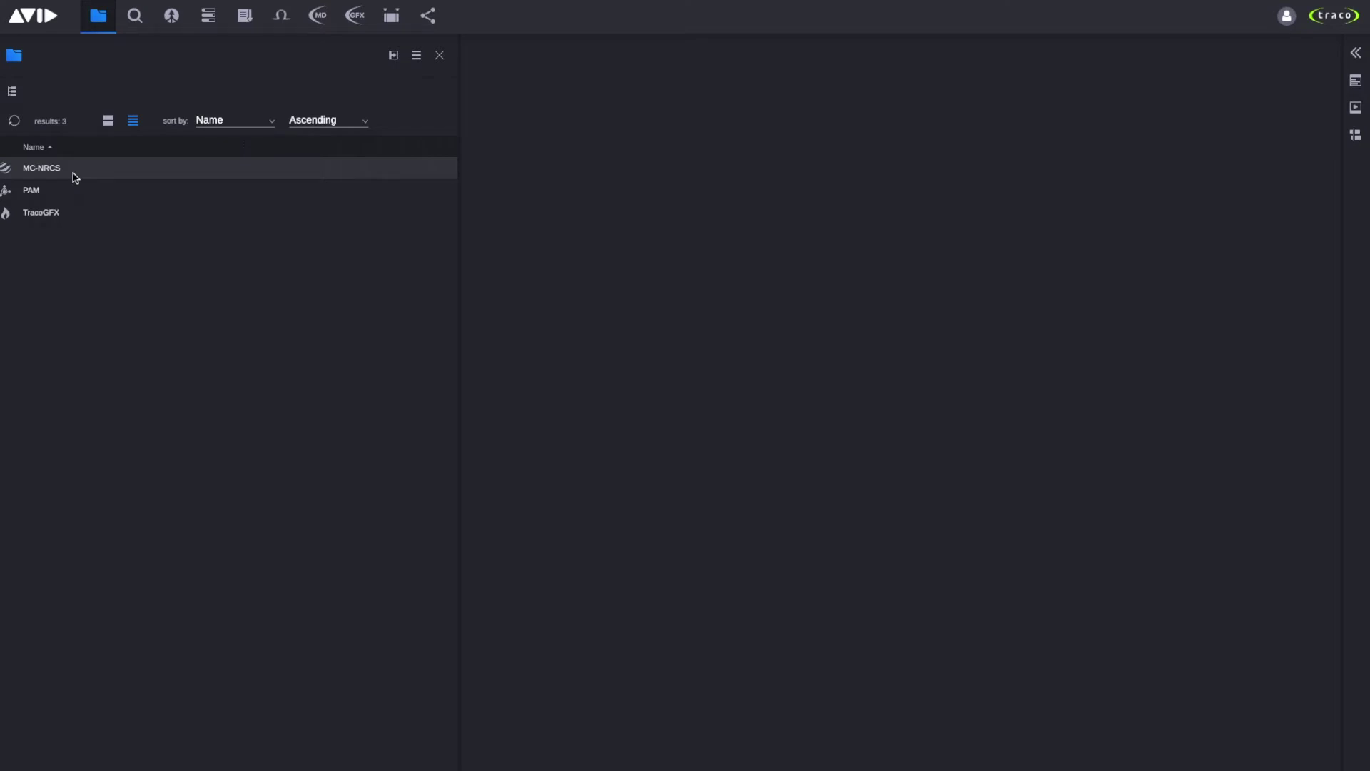
# Open the 10 PM SHOW rundown via MC-NRCS › SHOW › 10PM › RUNDOWN.
pyautogui.doubleClick(75, 177)
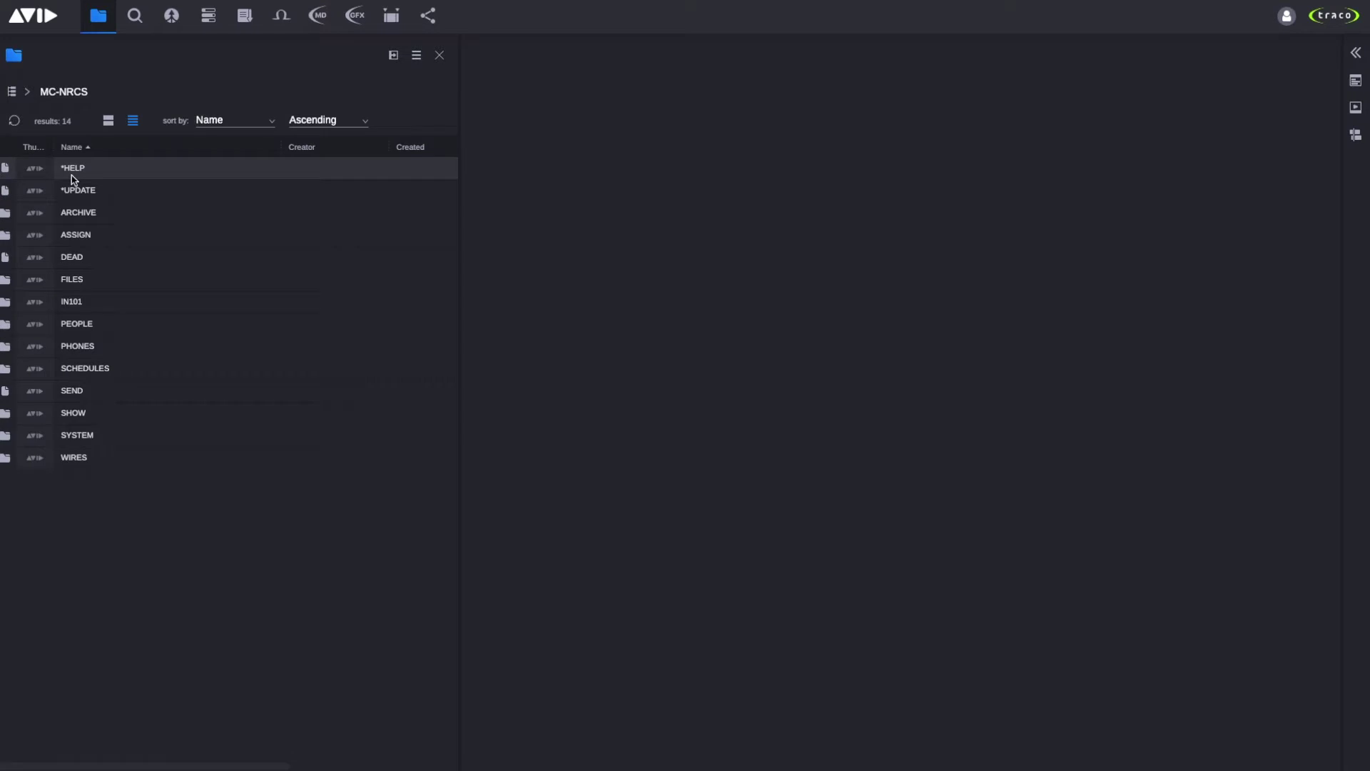
pyautogui.doubleClick(91, 408)
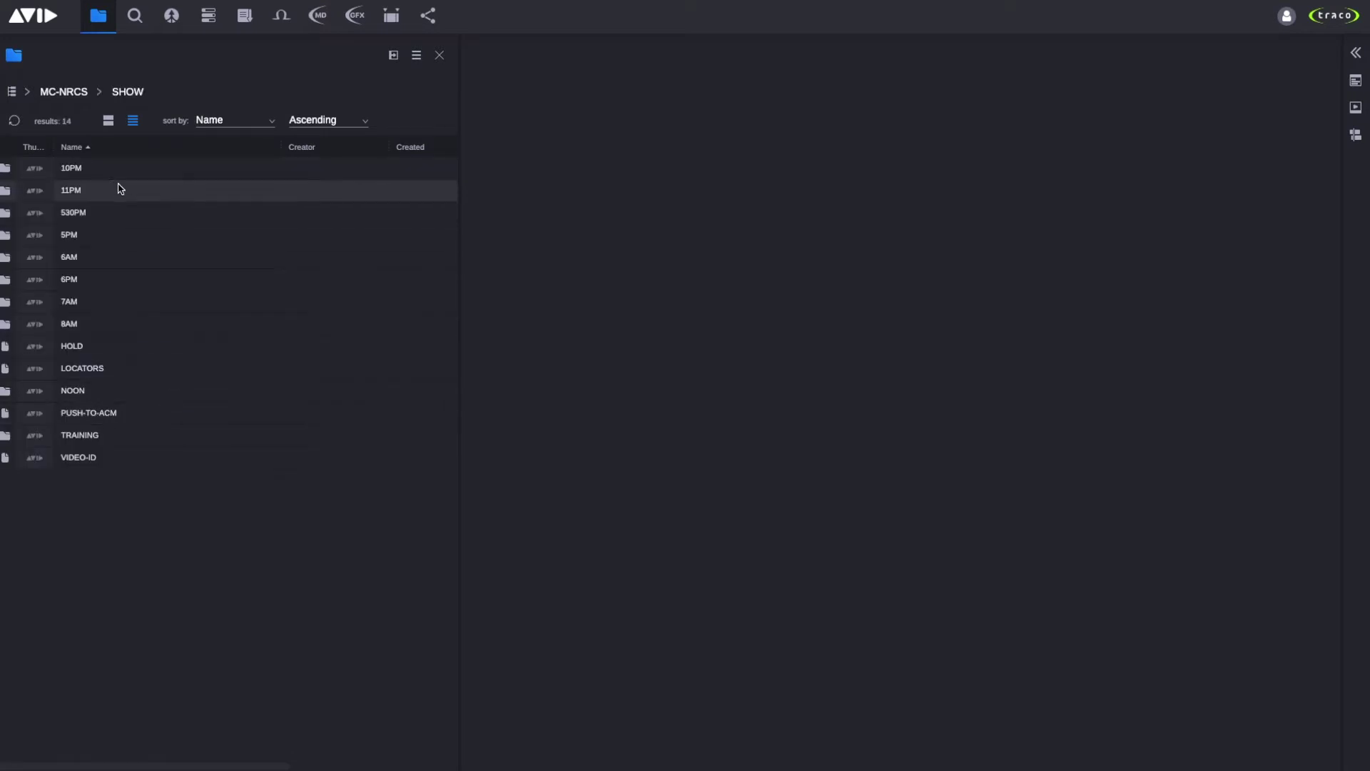
pyautogui.doubleClick(93, 173)
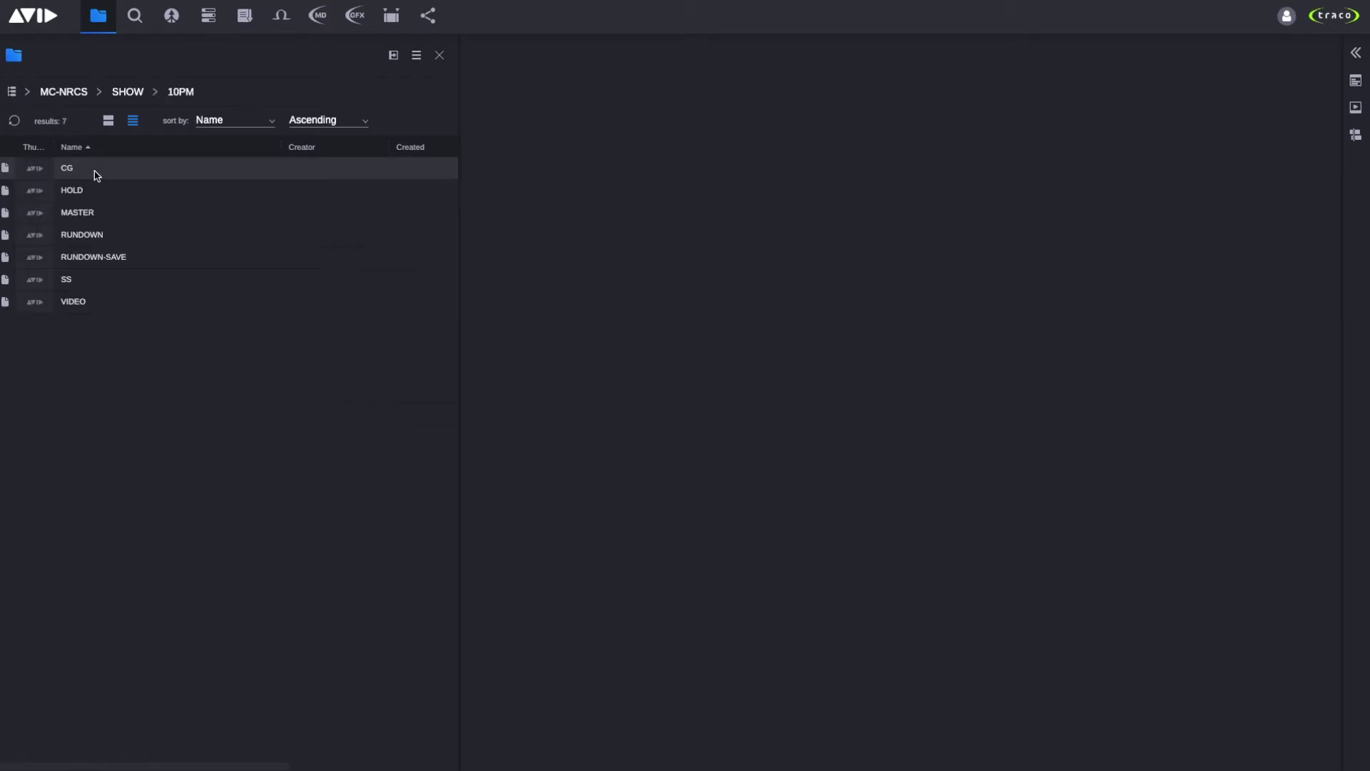
pyautogui.doubleClick(93, 240)
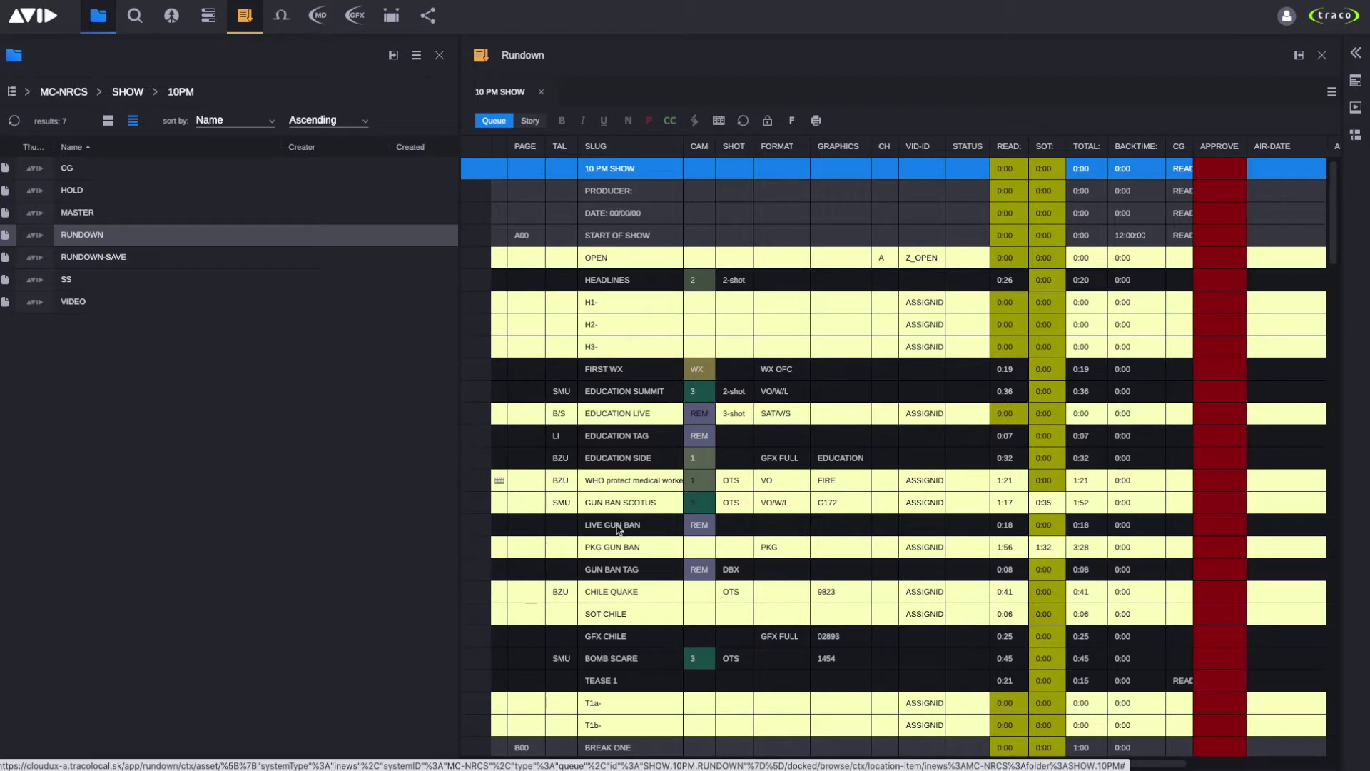
# Open the WHO protect medical workers story with Queue off and load its sequence.
pyautogui.click(501, 484)
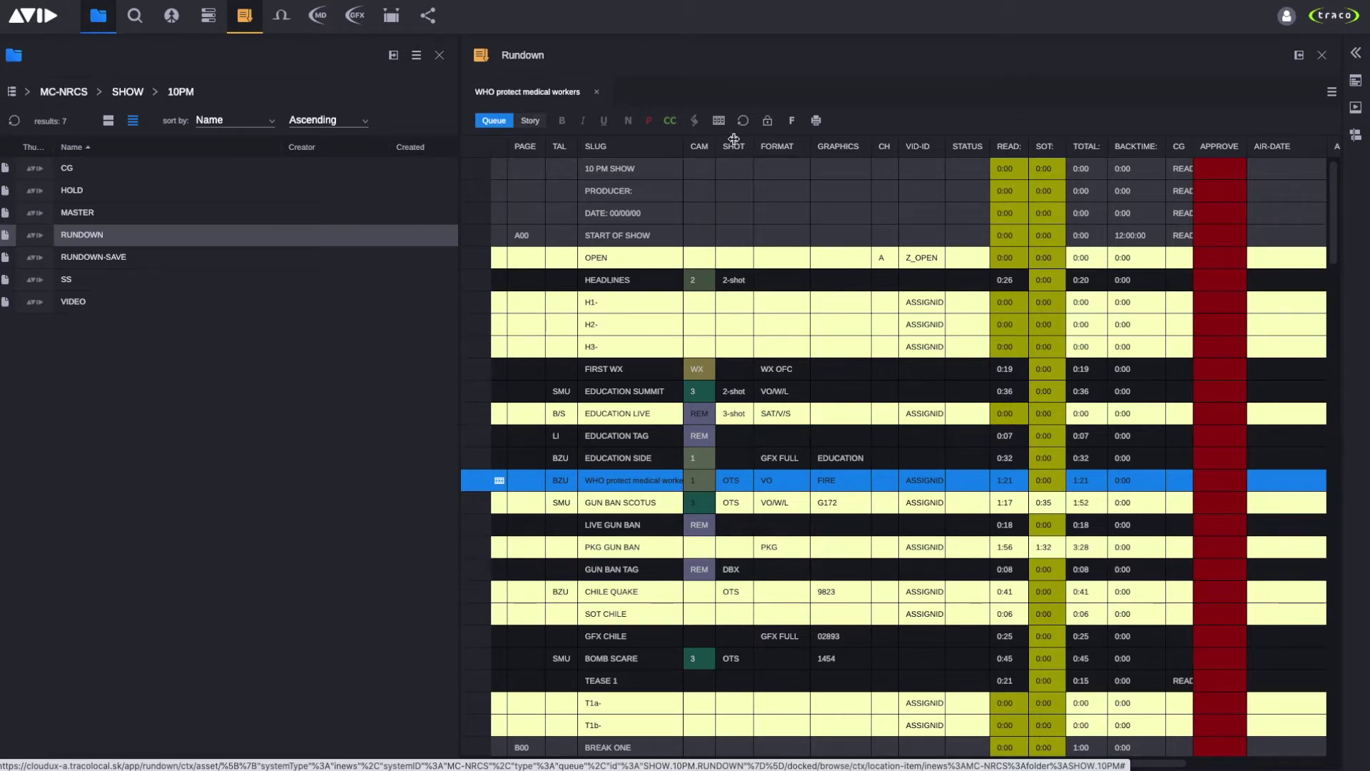
pyautogui.click(531, 121)
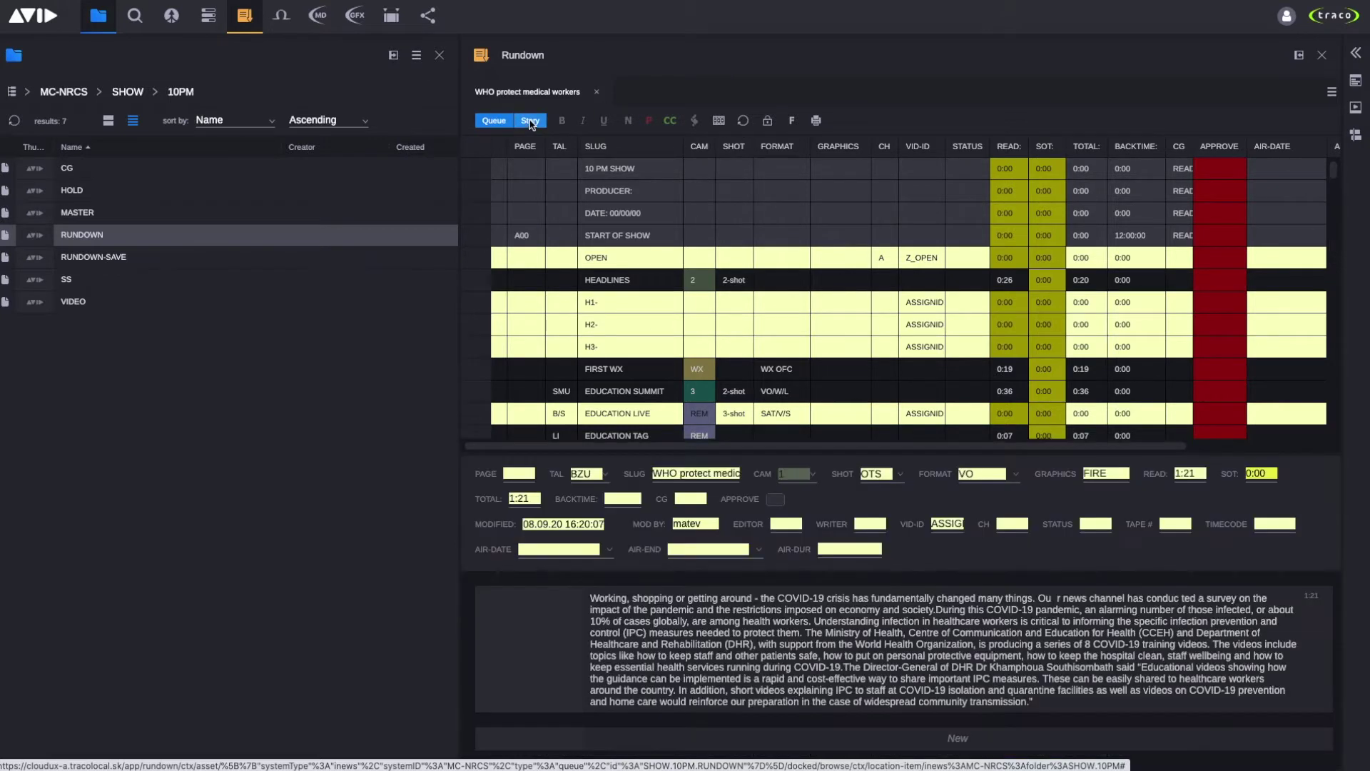
pyautogui.click(494, 120)
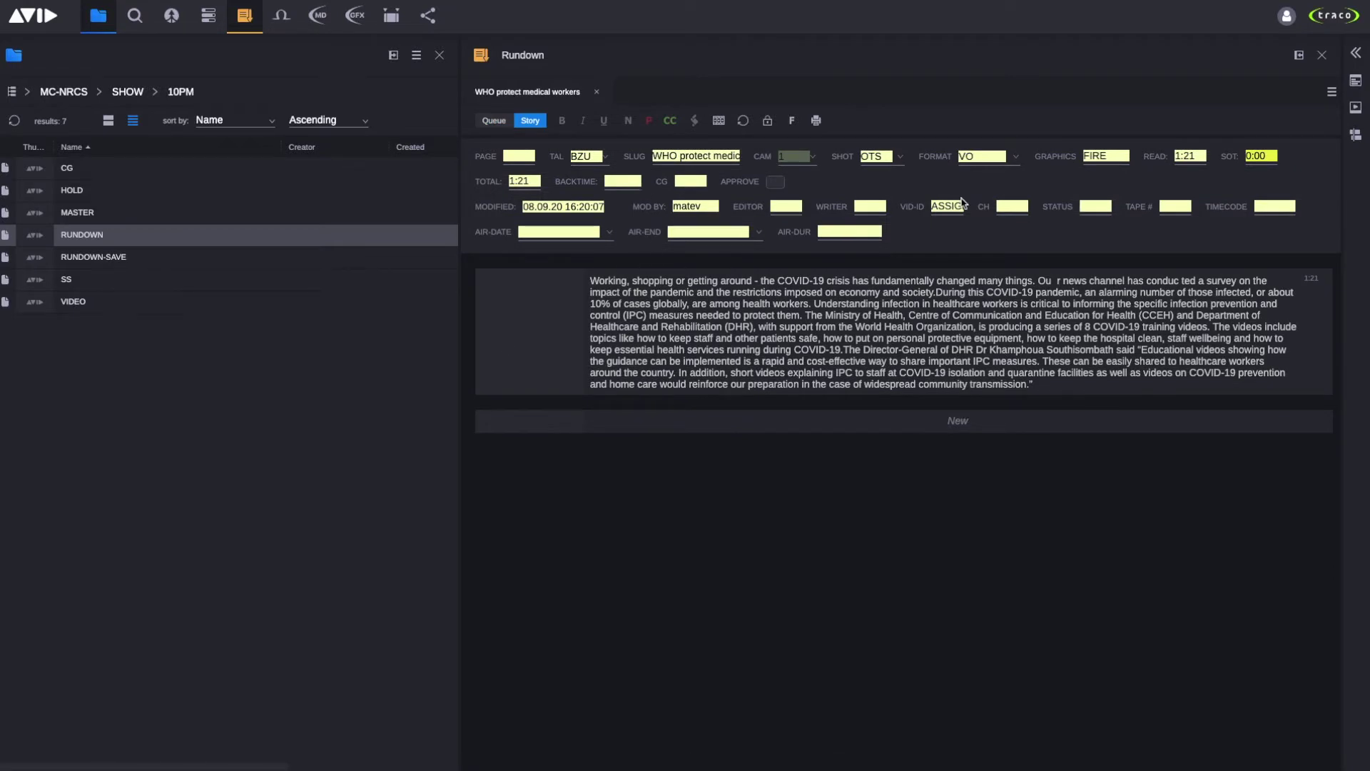
pyautogui.click(718, 122)
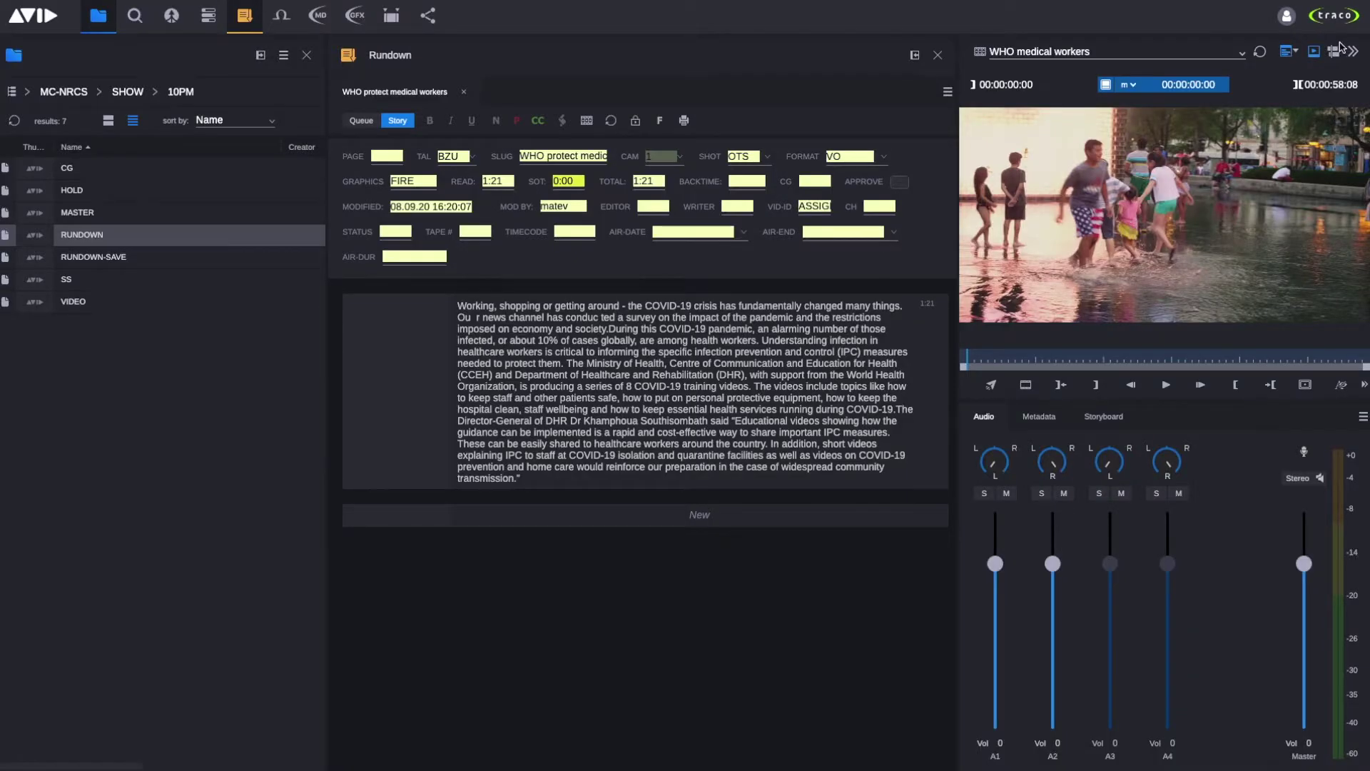
# Show the sequence on the Timeline, hide the Audio panel, and dock the Rundown left.
pyautogui.click(1333, 54)
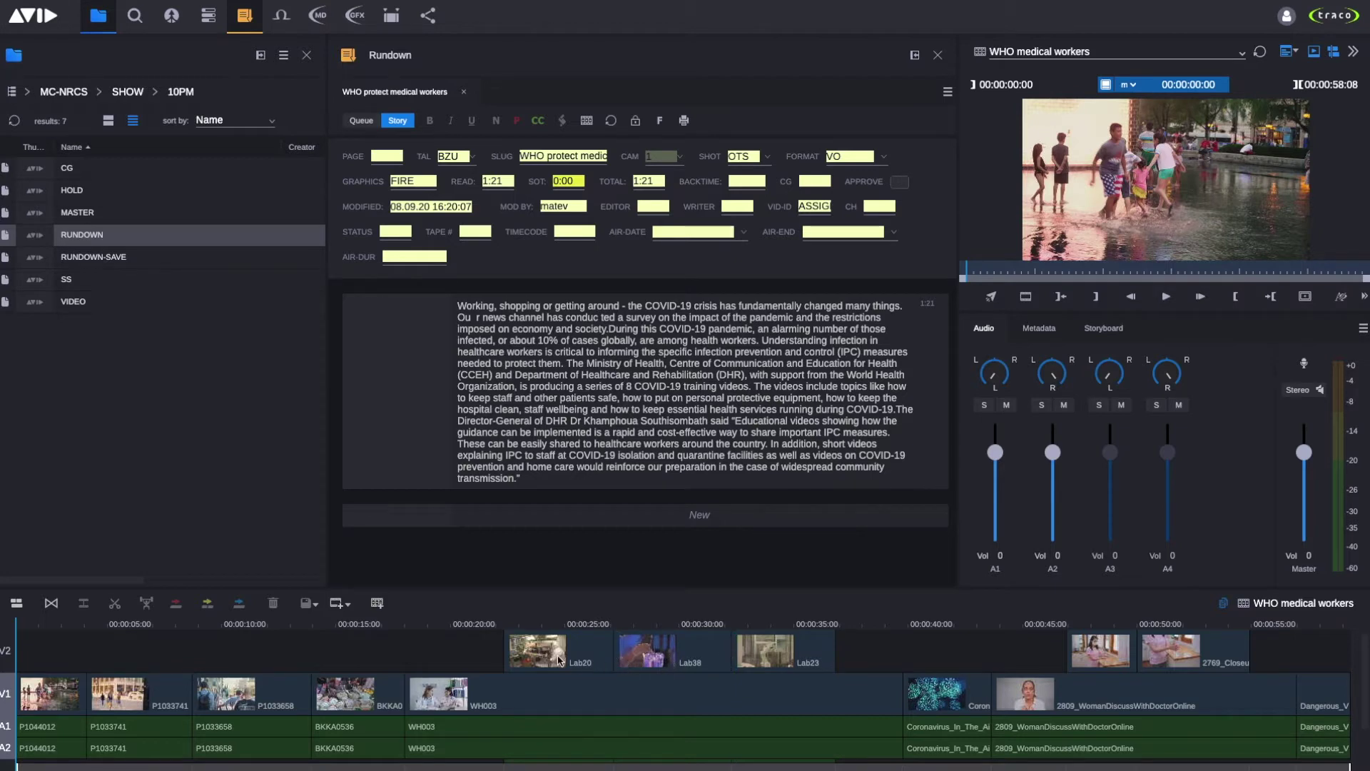
pyautogui.click(1287, 52)
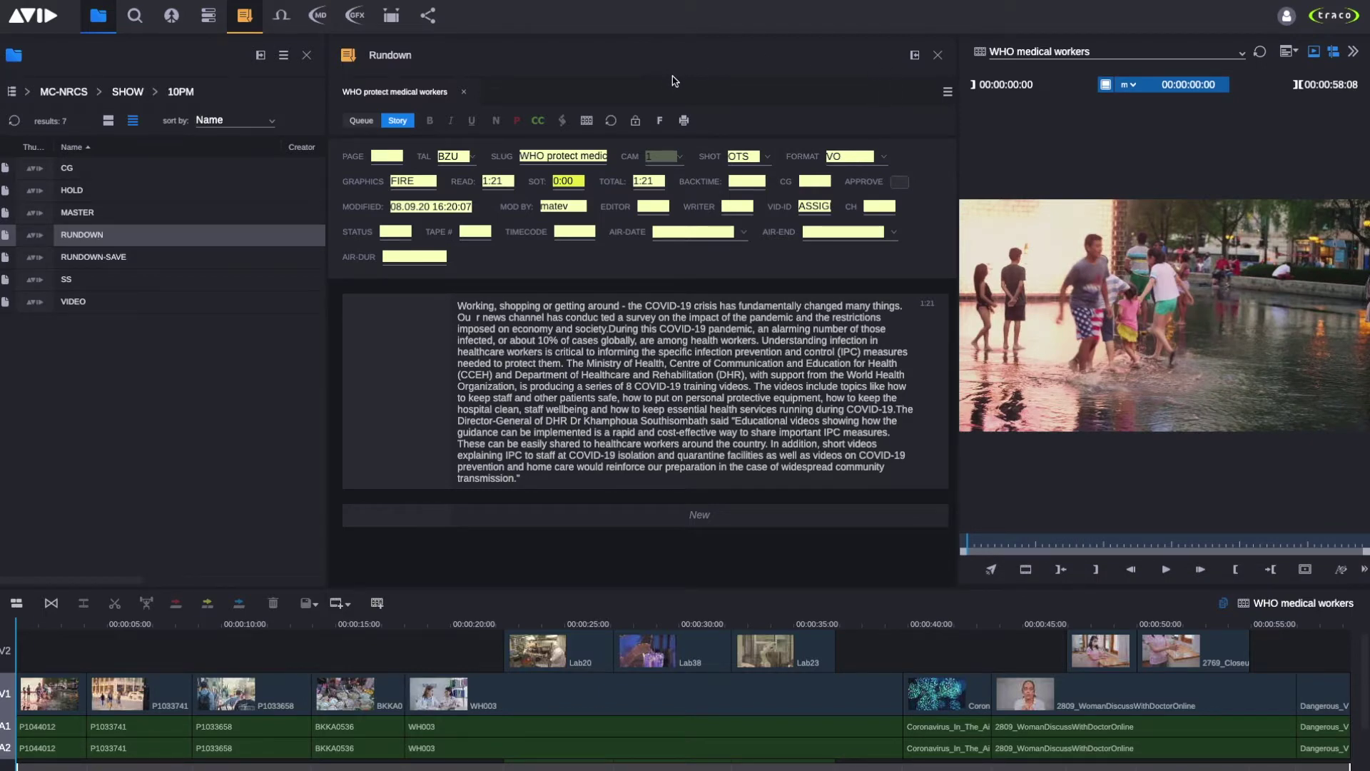
pyautogui.click(915, 56)
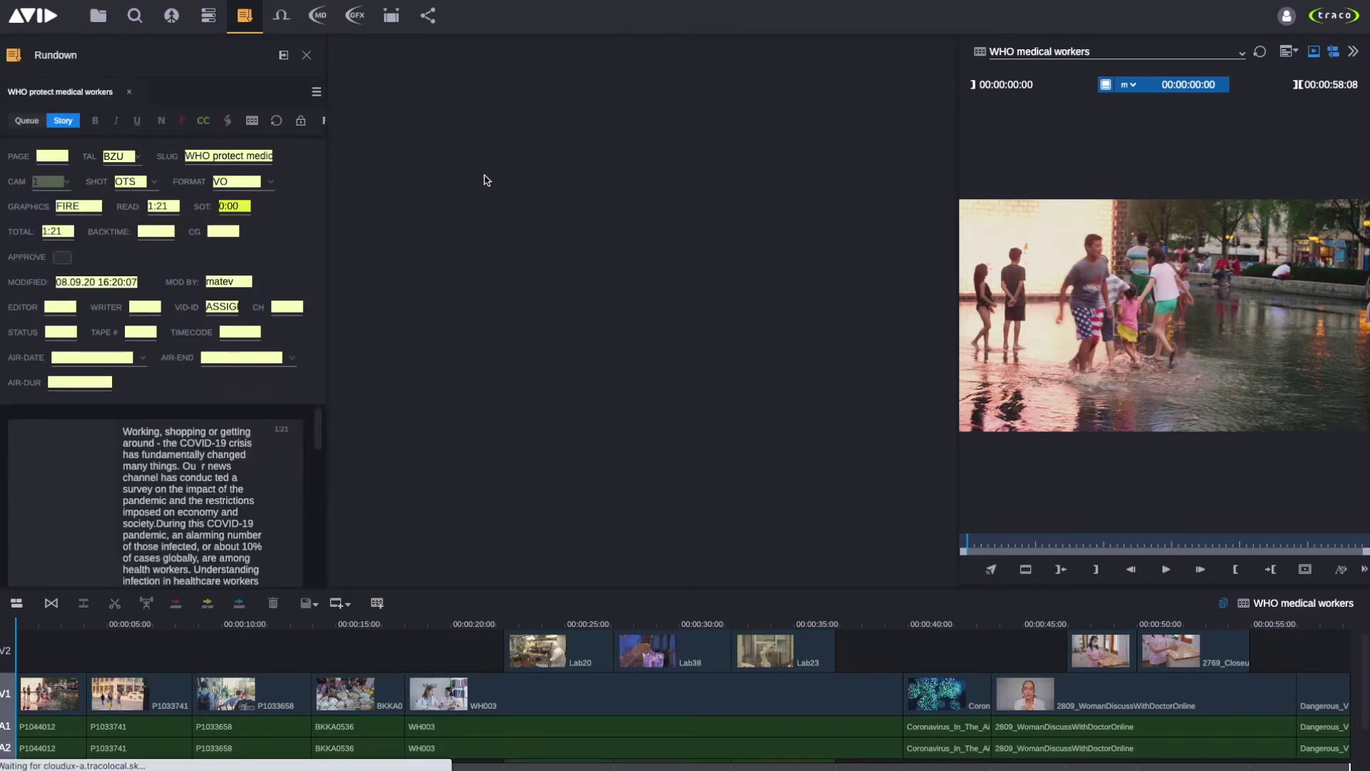
# Drag the story panel wider and bring up the Traco GFX panel beside it.
pyautogui.moveTo(359, 197); pyautogui.dragTo(475, 199)
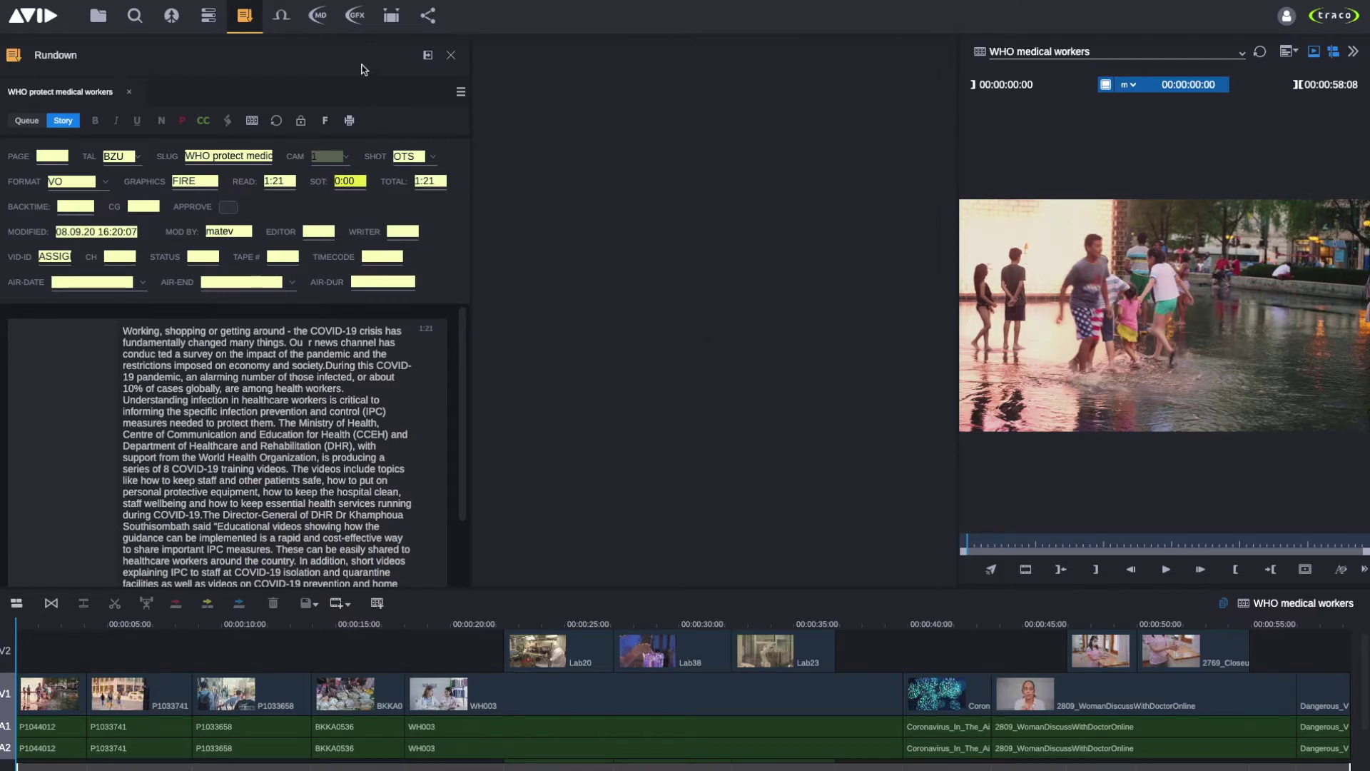
pyautogui.click(355, 20)
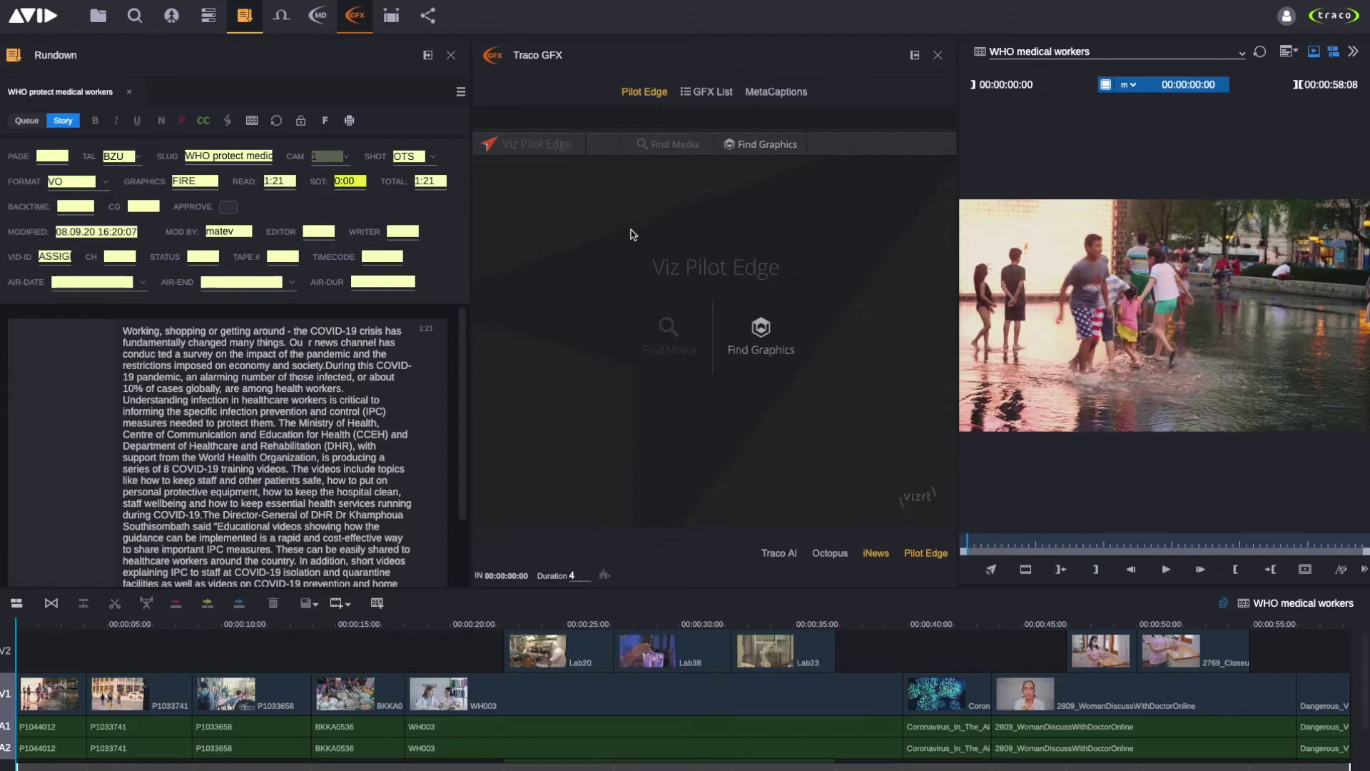
# In Find Graphics, try searching 'traco', then compare list and thumbnail views.
pyautogui.click(762, 332)
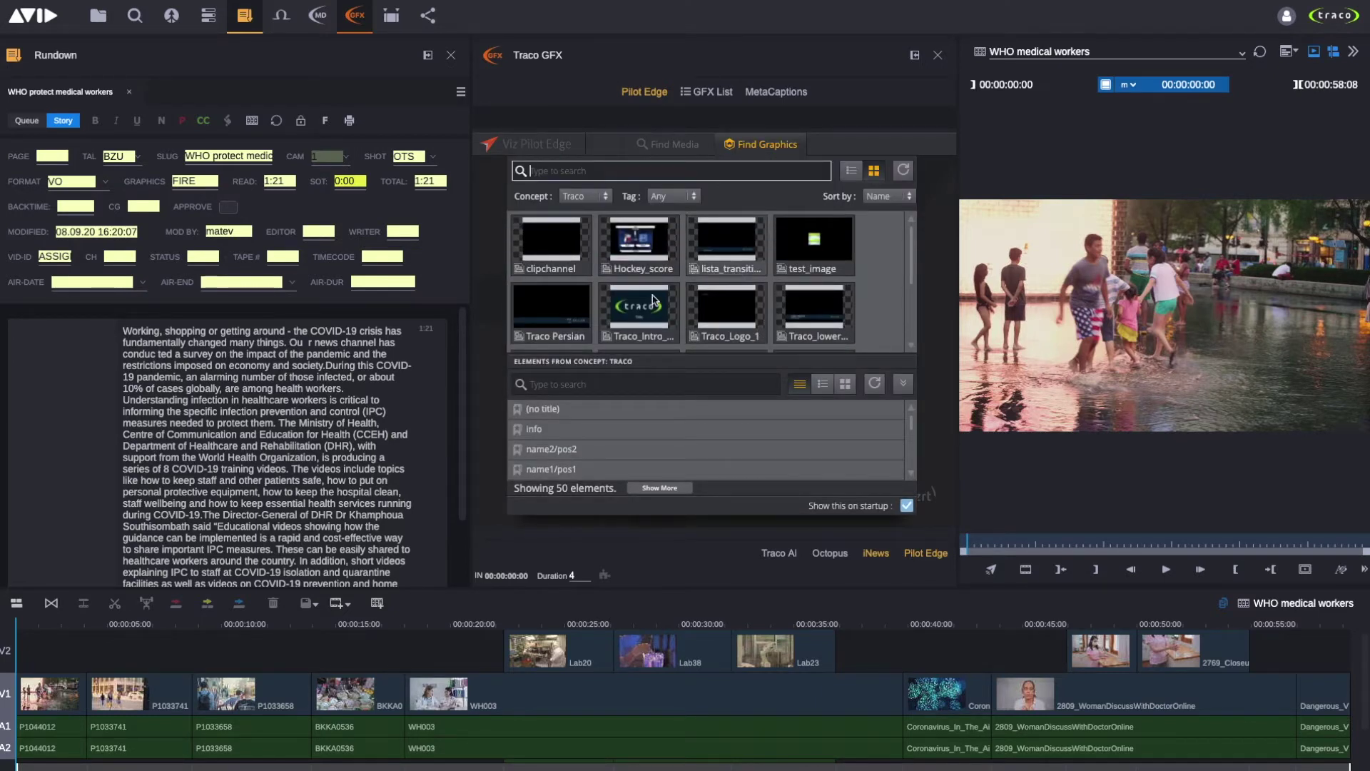
pyautogui.click(576, 168)
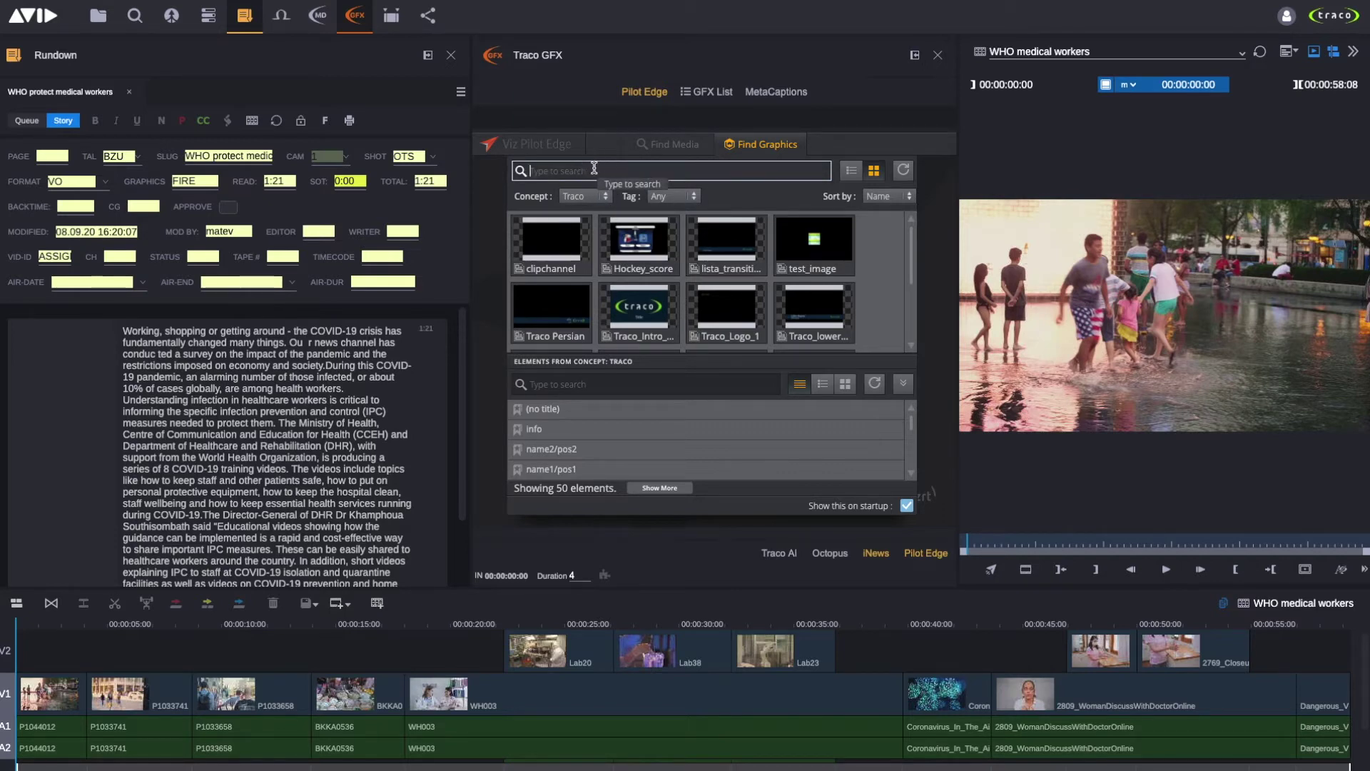
pyautogui.write('traco')
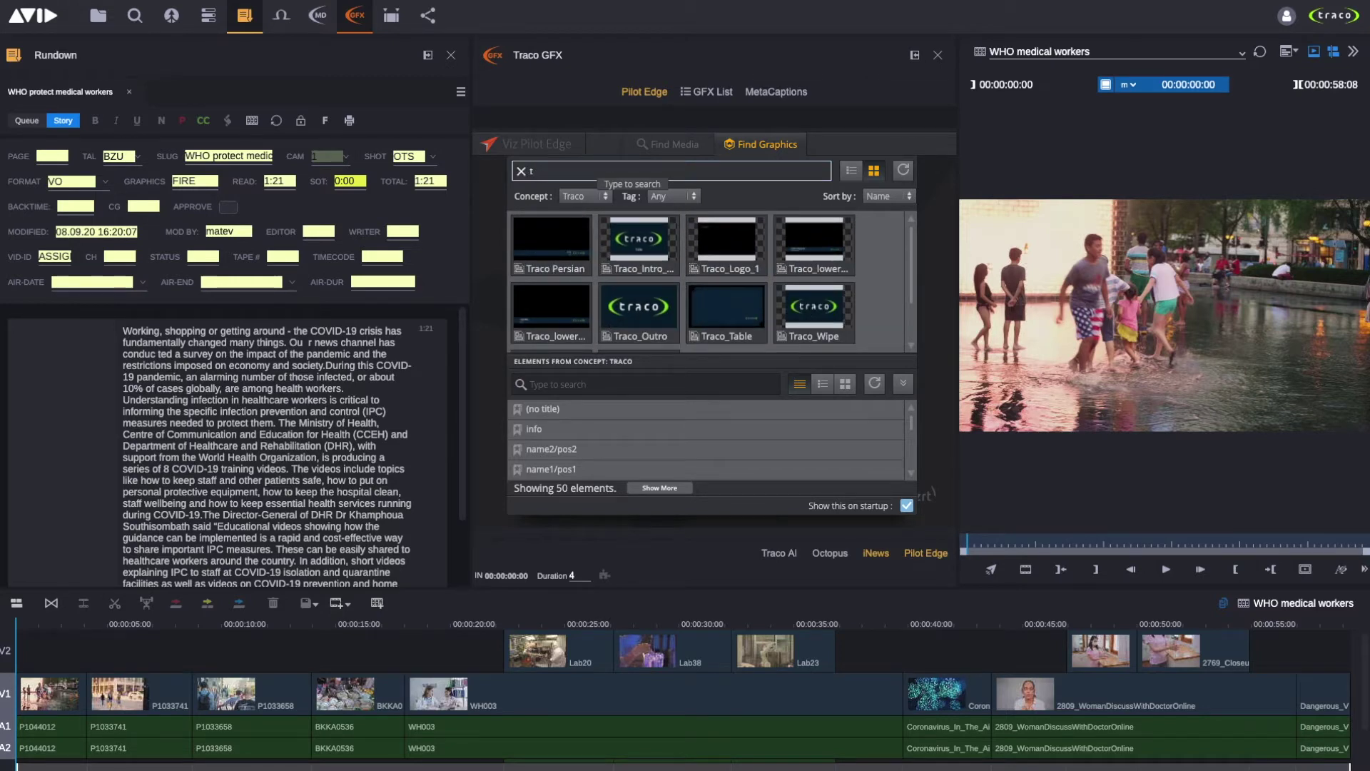
pyautogui.press('BackSpace')
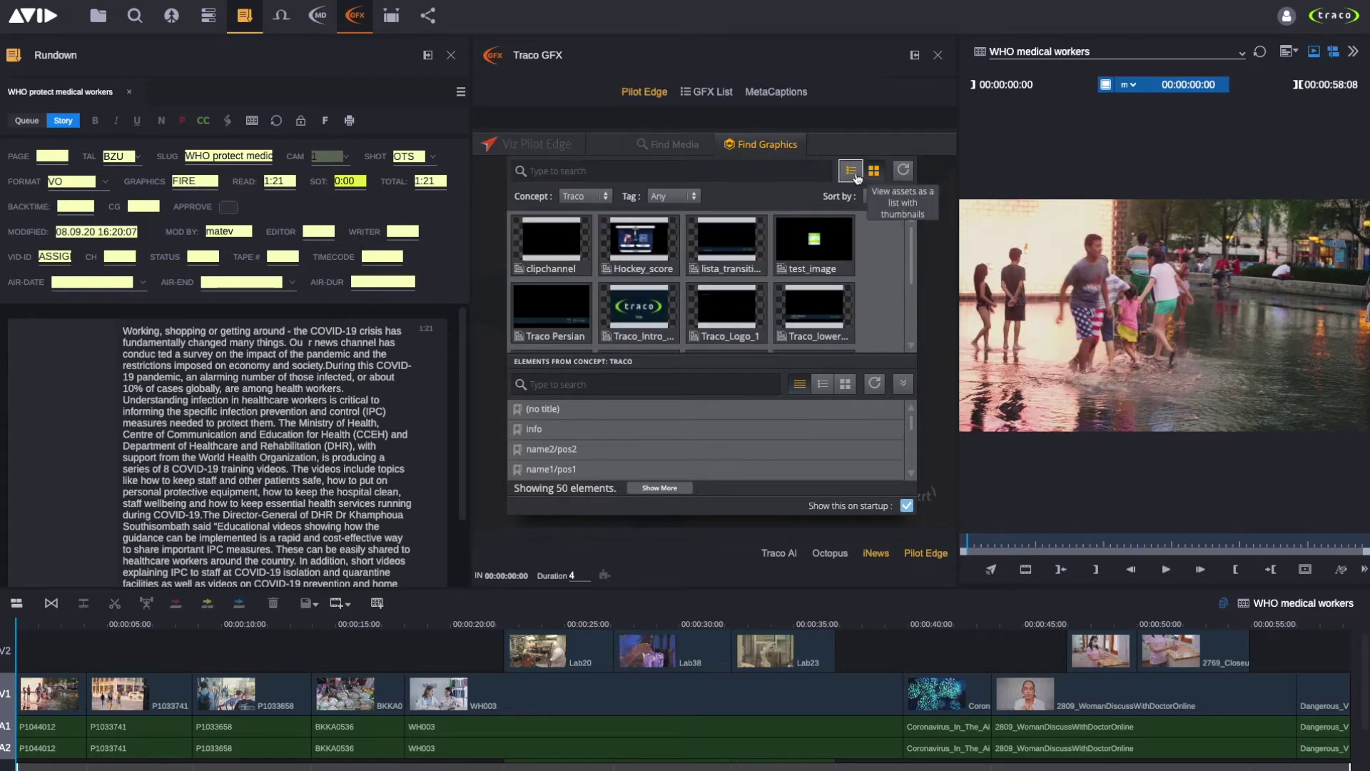
pyautogui.click(855, 175)
pyautogui.click(872, 173)
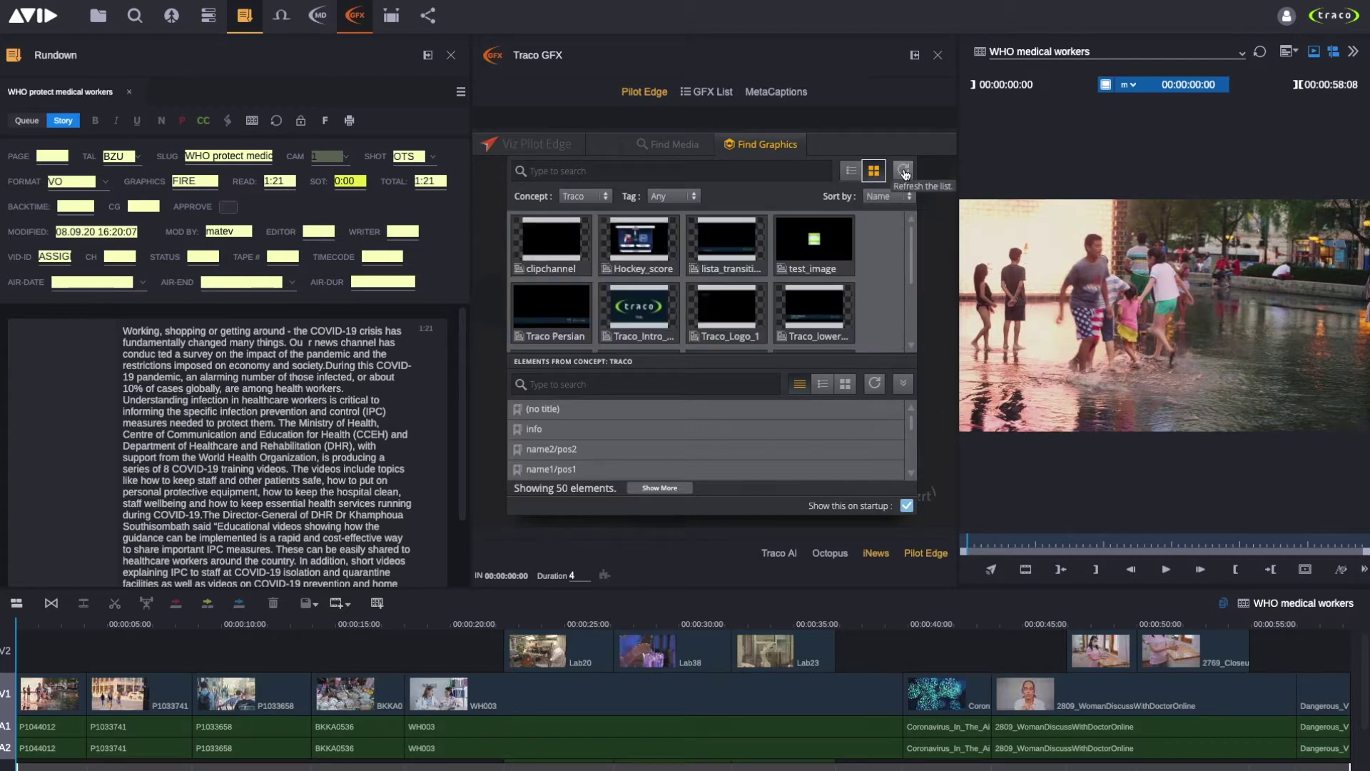
# Keep Concept Traco, Tag Any and Sort by Name, and scroll the thumbnails.
pyautogui.click(579, 199)
pyautogui.click(575, 197)
pyautogui.click(656, 200)
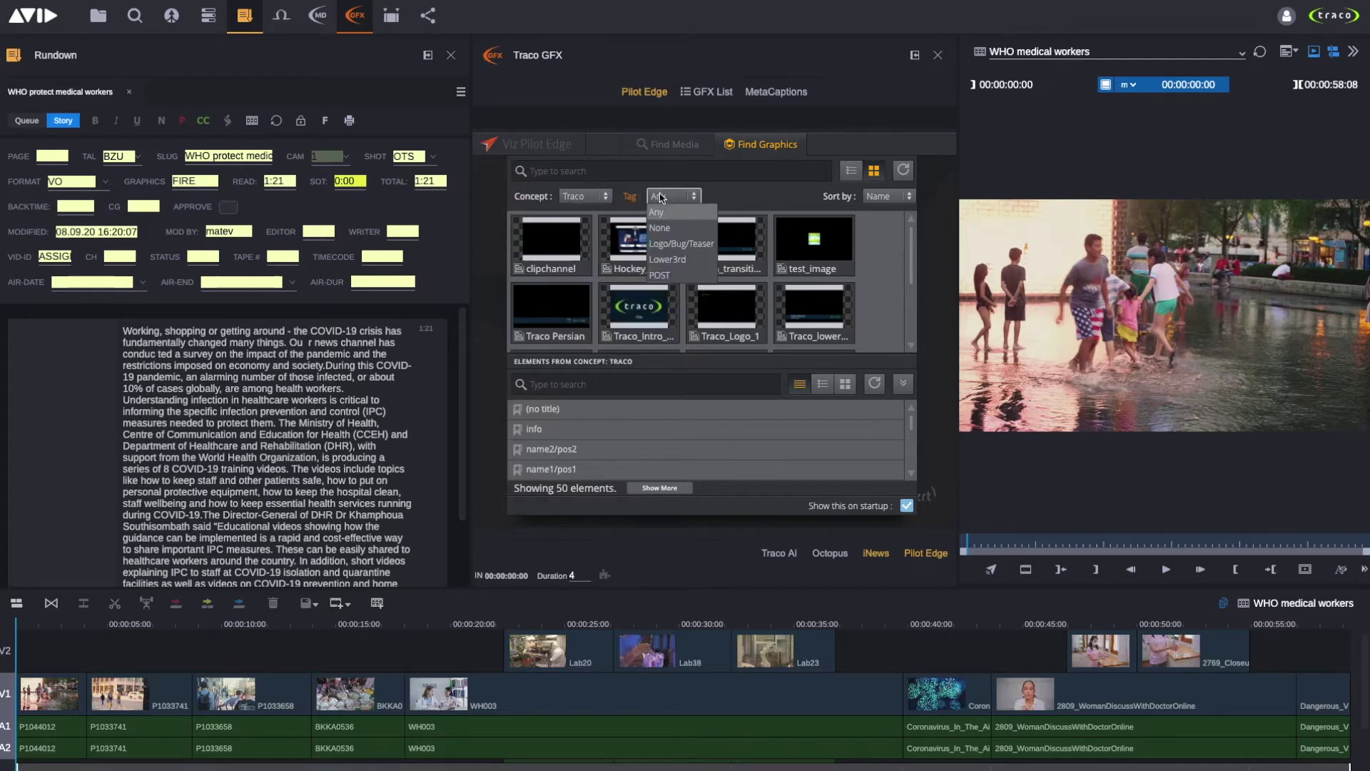
pyautogui.click(769, 198)
pyautogui.click(890, 199)
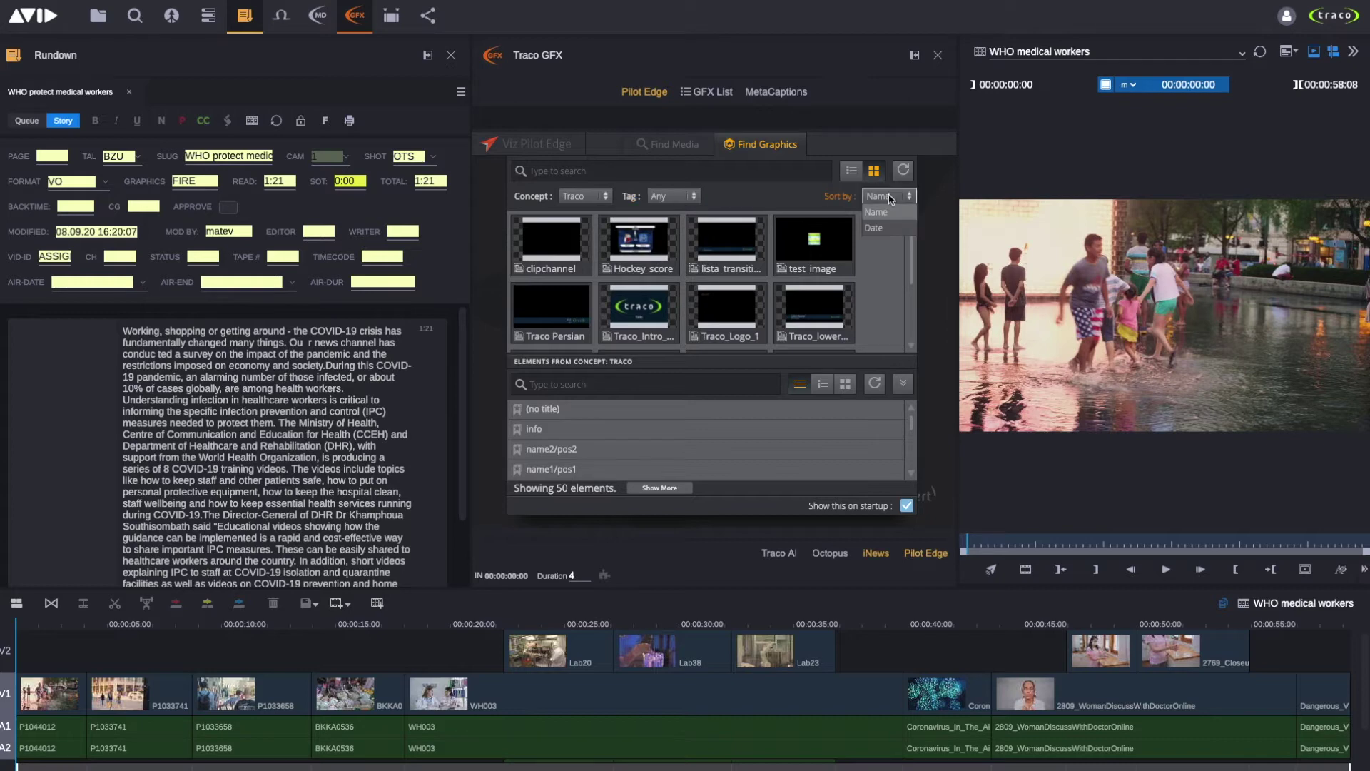
pyautogui.click(891, 213)
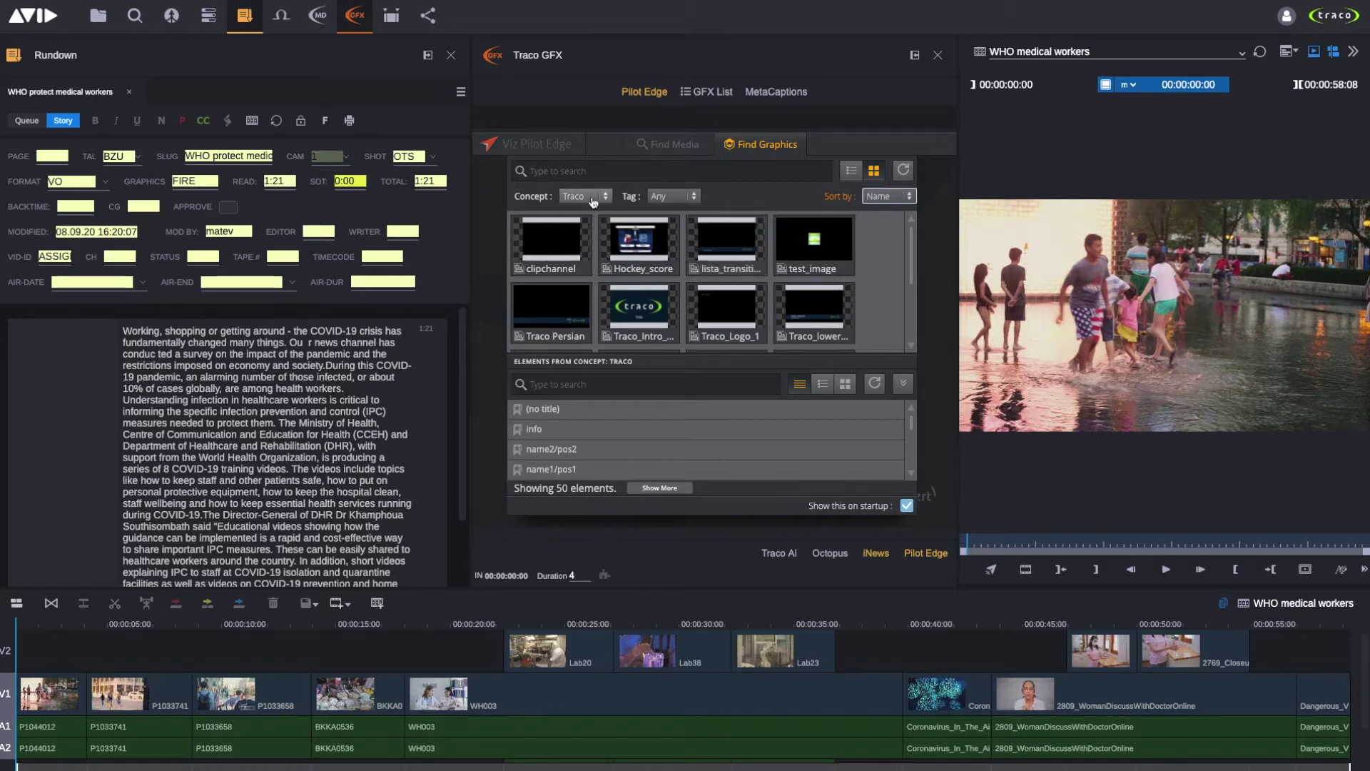
pyautogui.scroll(-1, 767, 322)
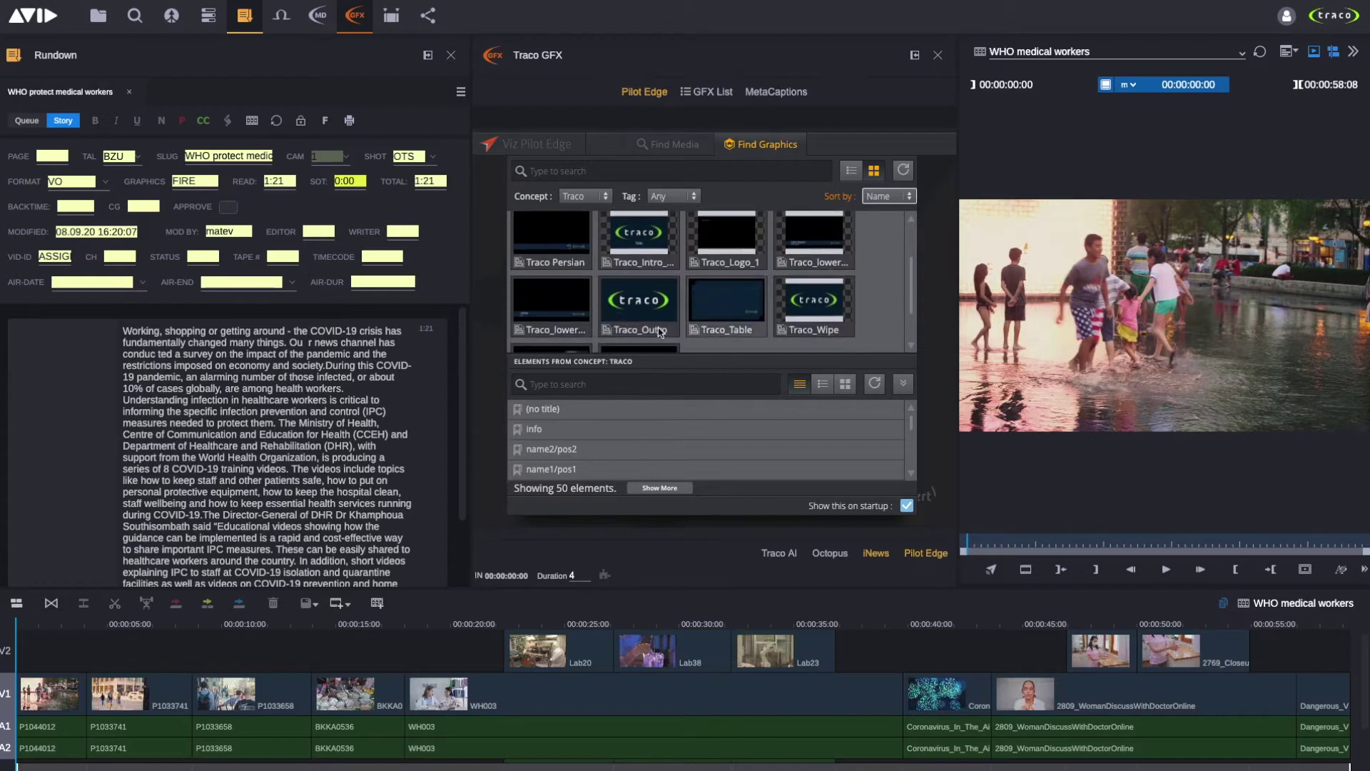
pyautogui.scroll(-1, 756, 321)
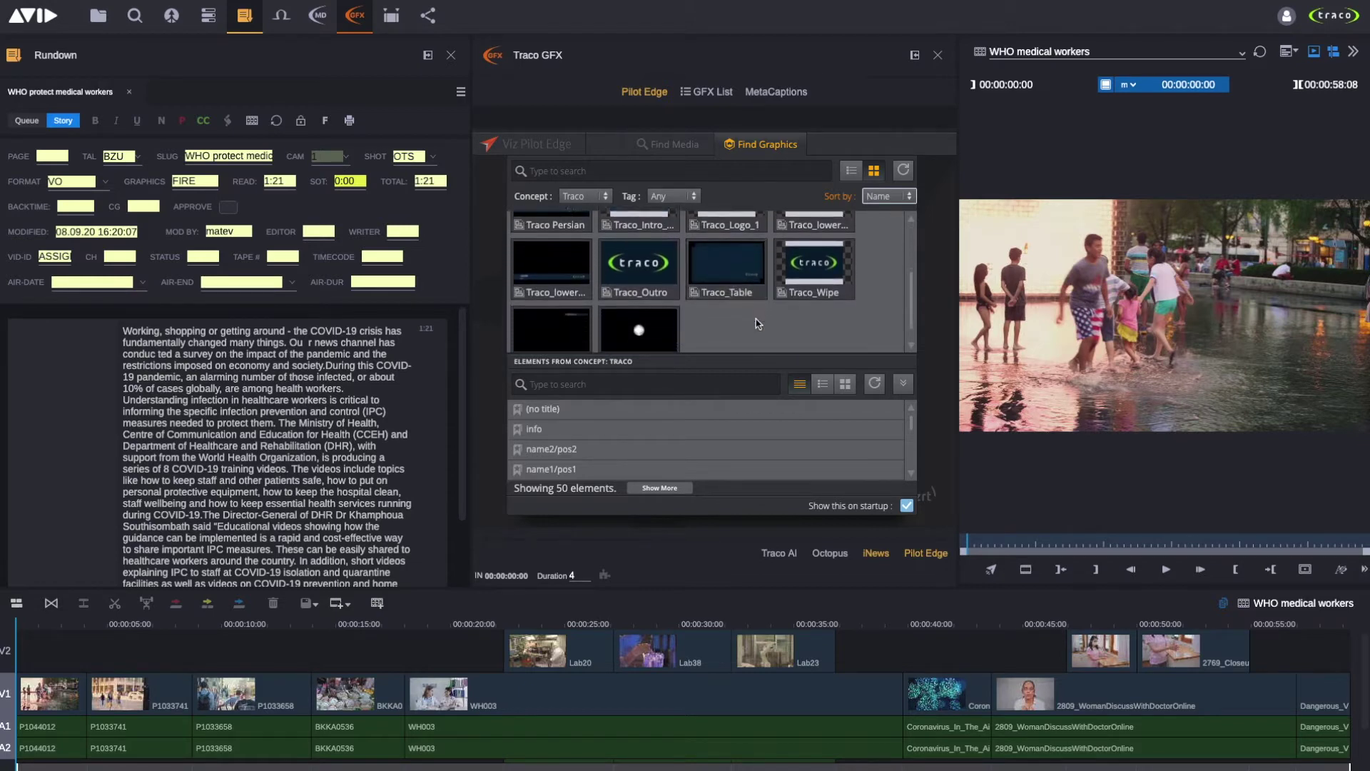
pyautogui.scroll(1, 756, 321)
pyautogui.scroll(1, 664, 330)
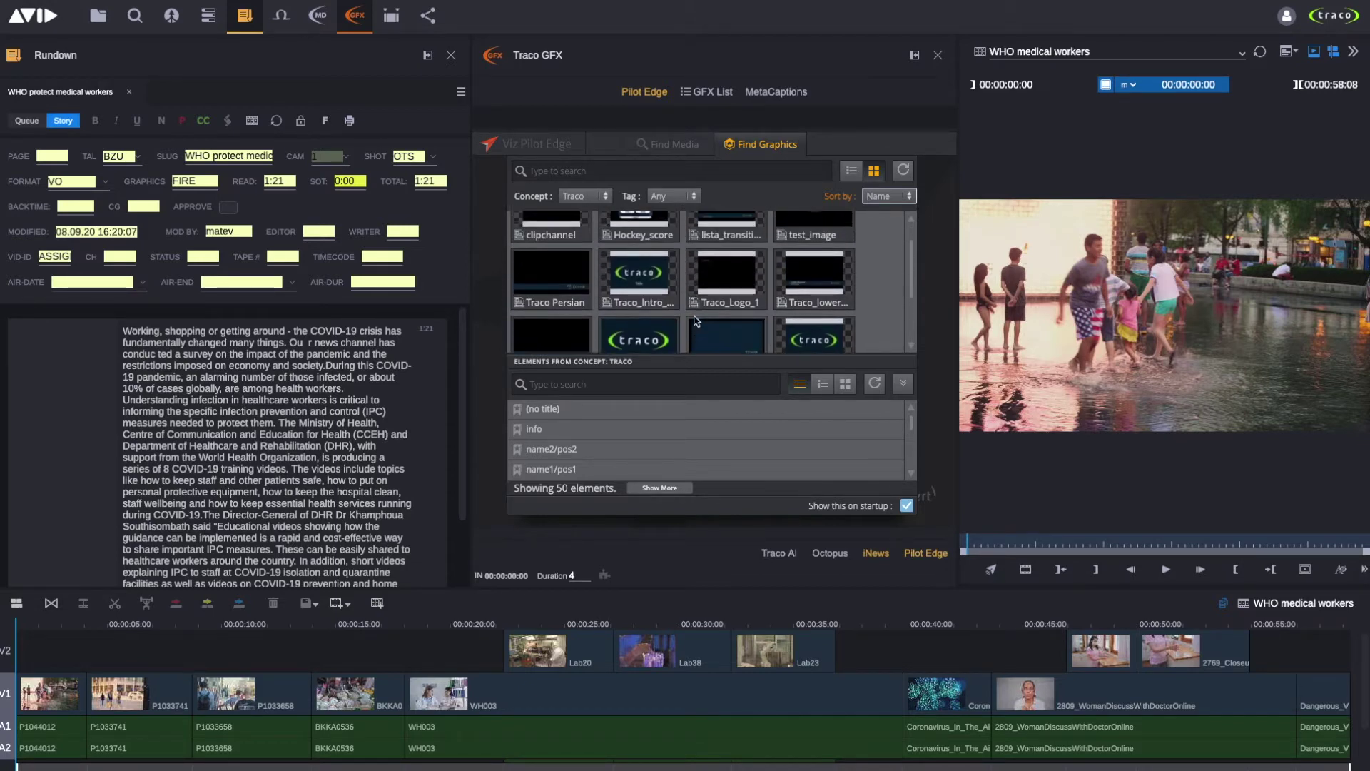
# Set the Traco_Intro Title to WHO and save it as a new data element named WHO.
pyautogui.click(641, 279)
pyautogui.doubleClick(641, 279)
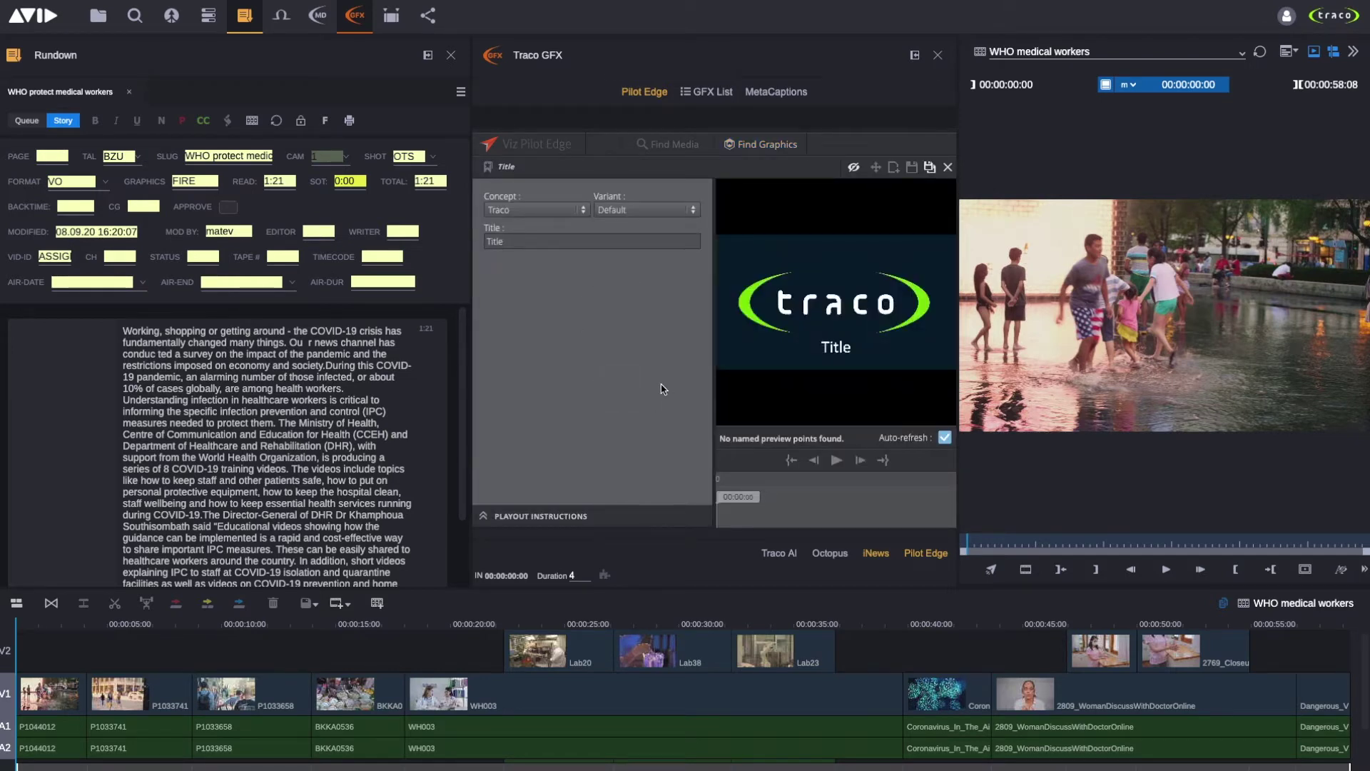
pyautogui.click(515, 241)
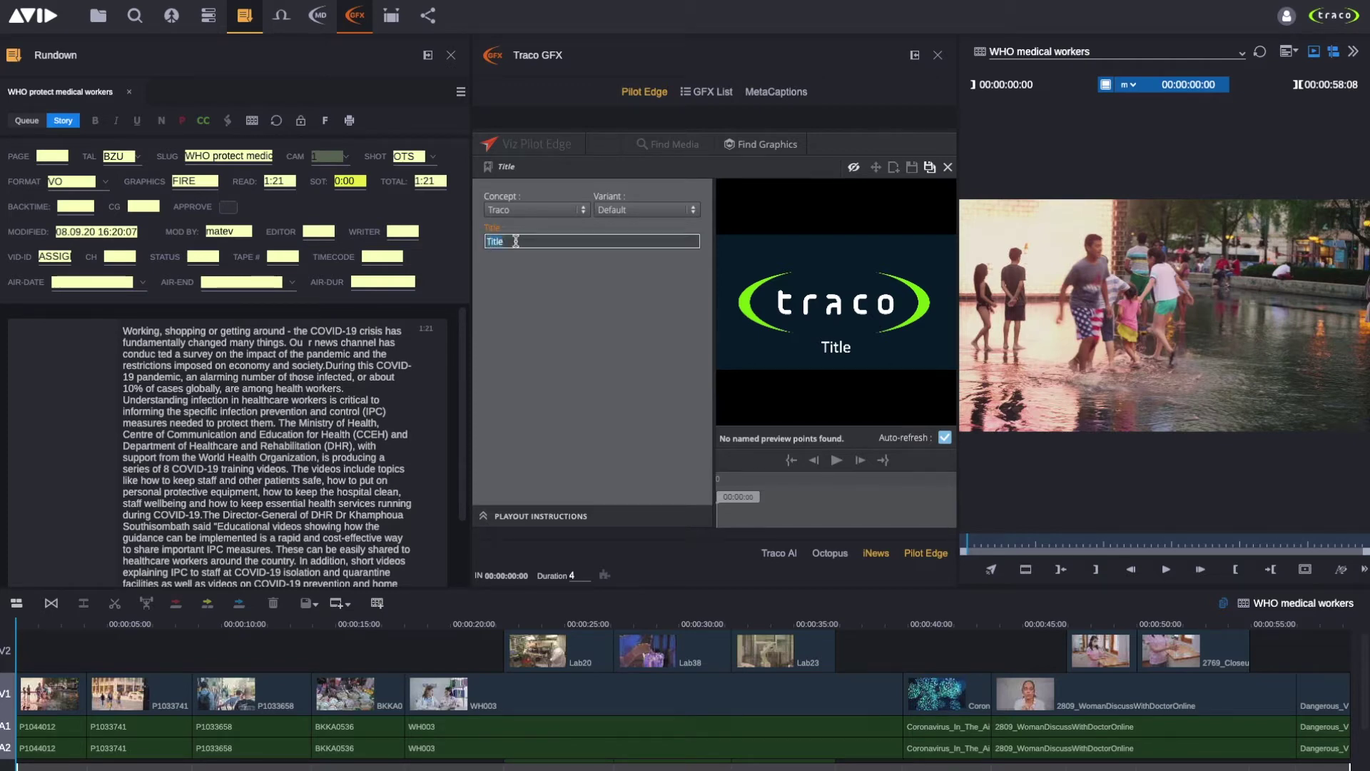
pyautogui.write('WHO')
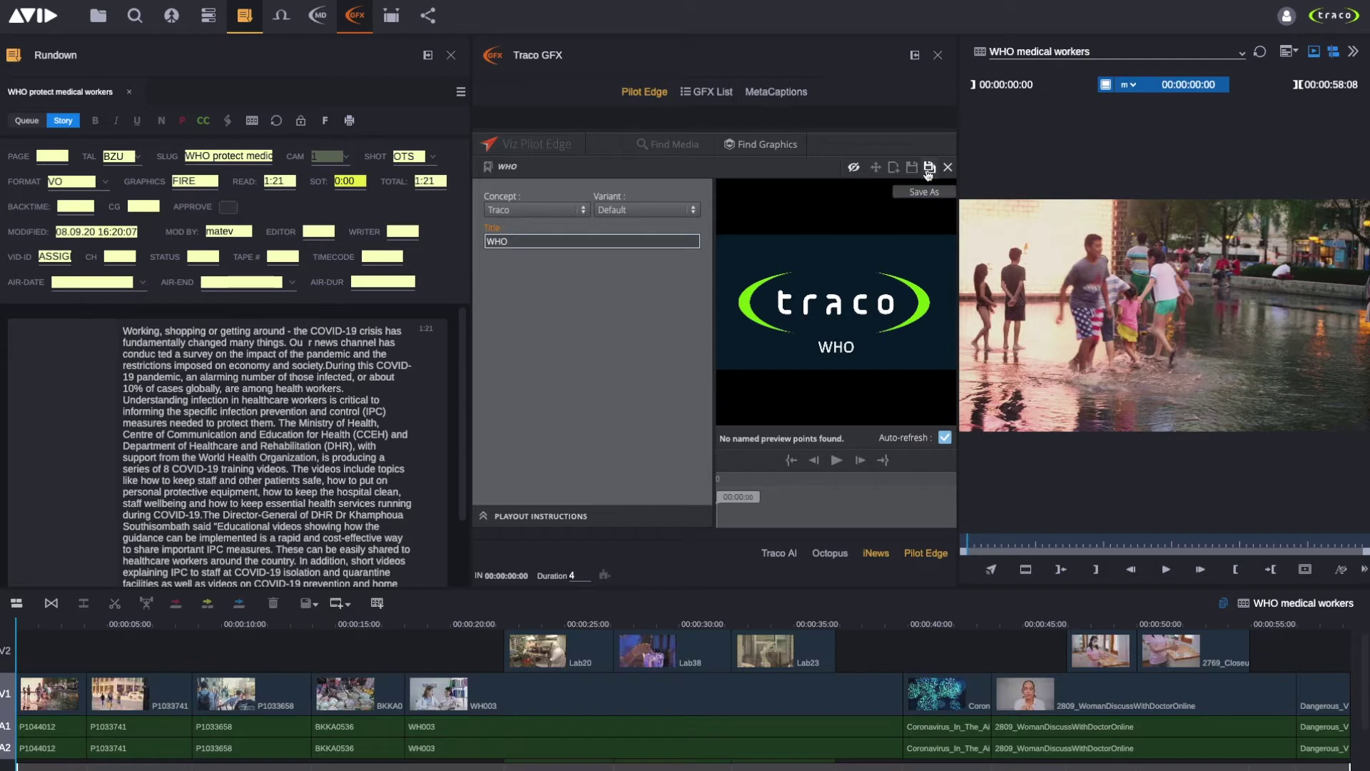
pyautogui.click(929, 168)
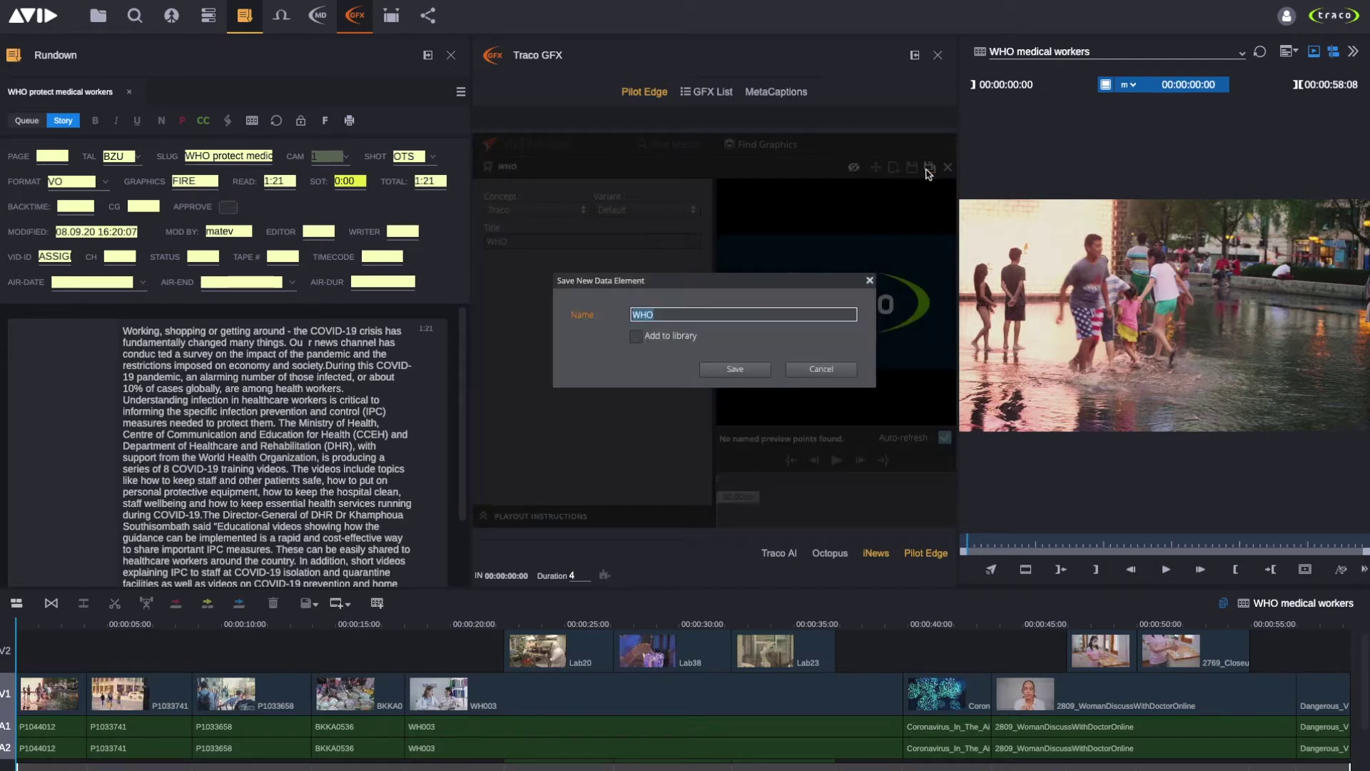
pyautogui.click(755, 371)
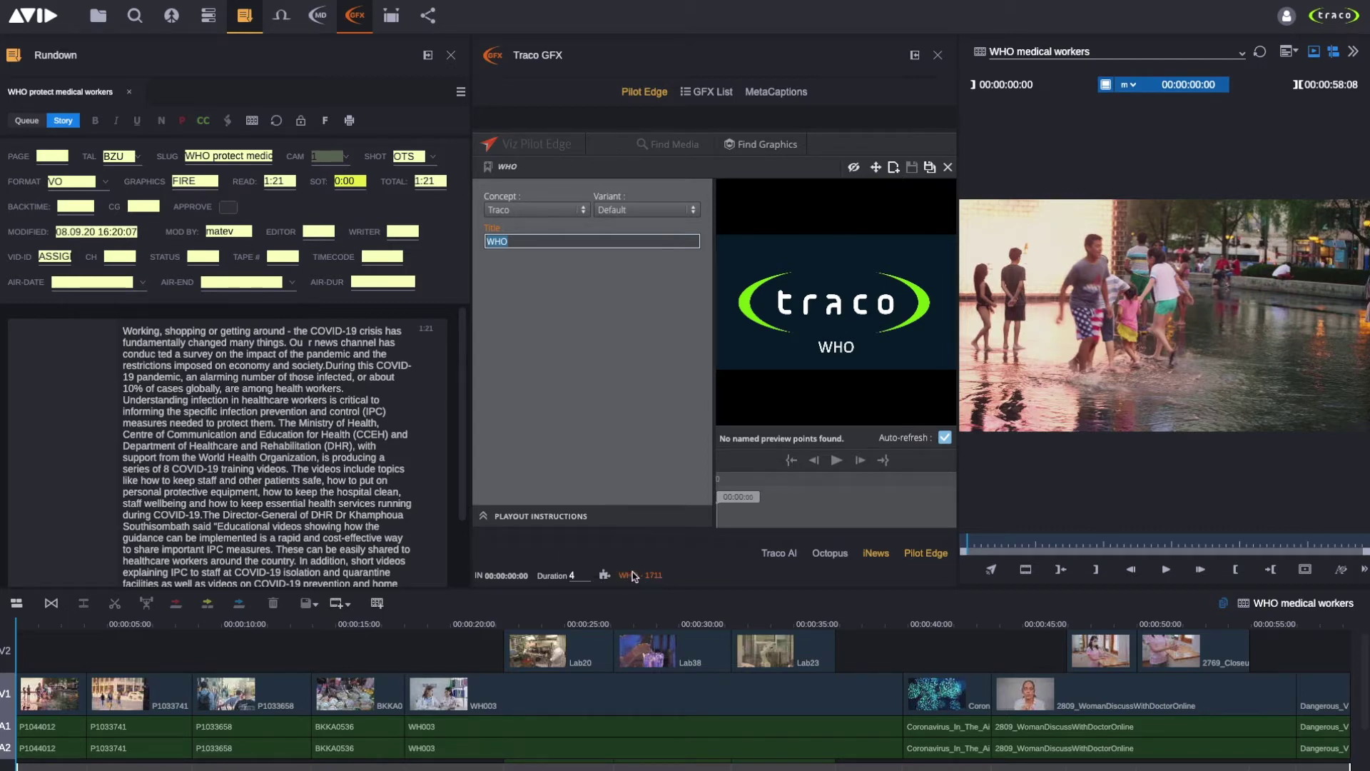
# Give the WHO title graphic a 3-second duration, add it to the story's end, and play the sequence.
pyautogui.click(576, 575)
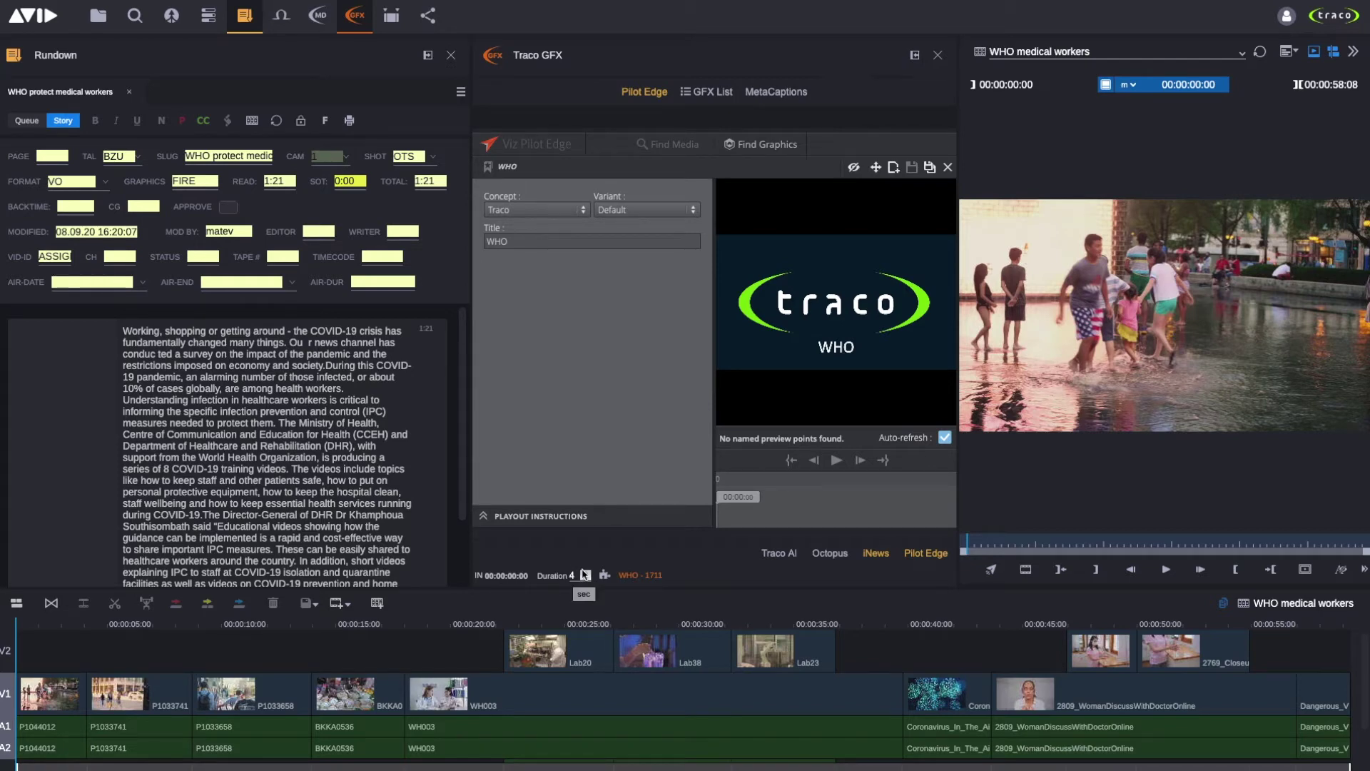
pyautogui.click(584, 575)
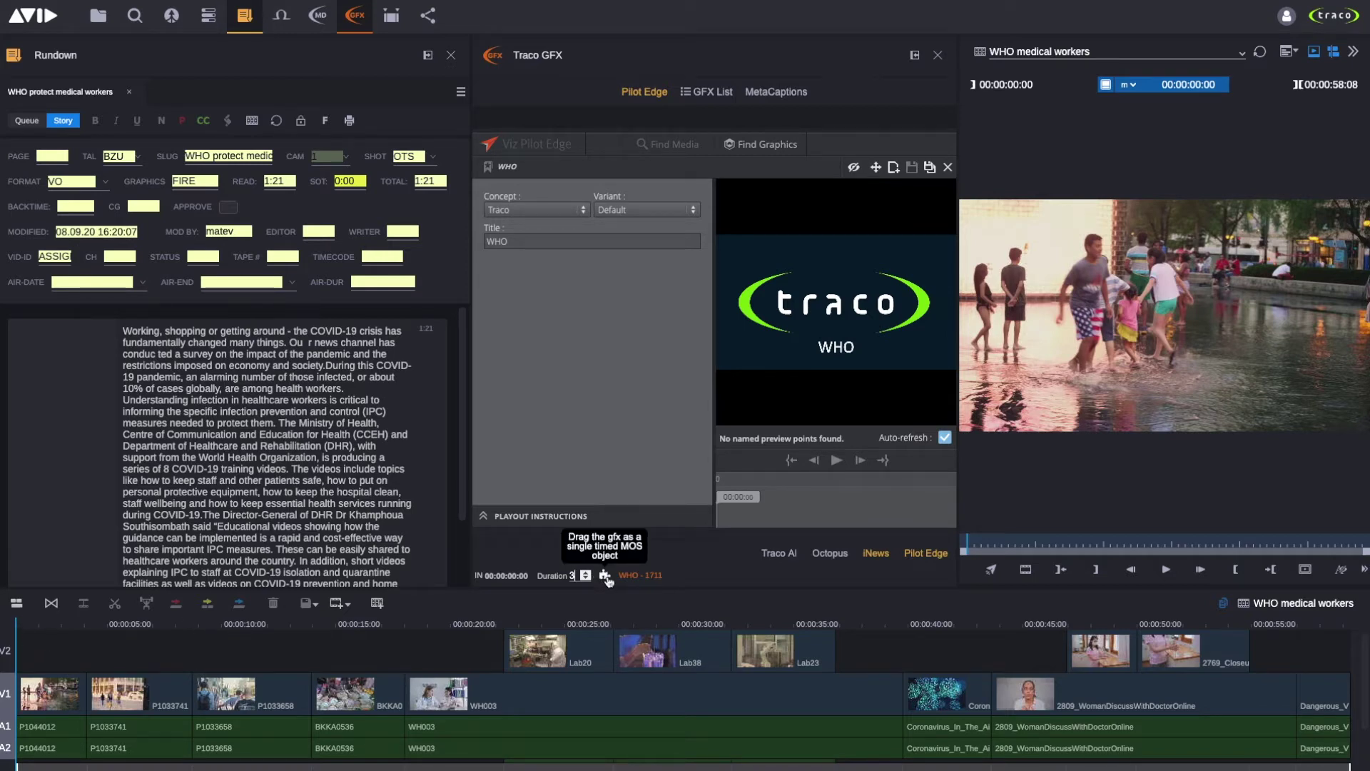
pyautogui.moveTo(464, 496); pyautogui.dragTo(464, 558)
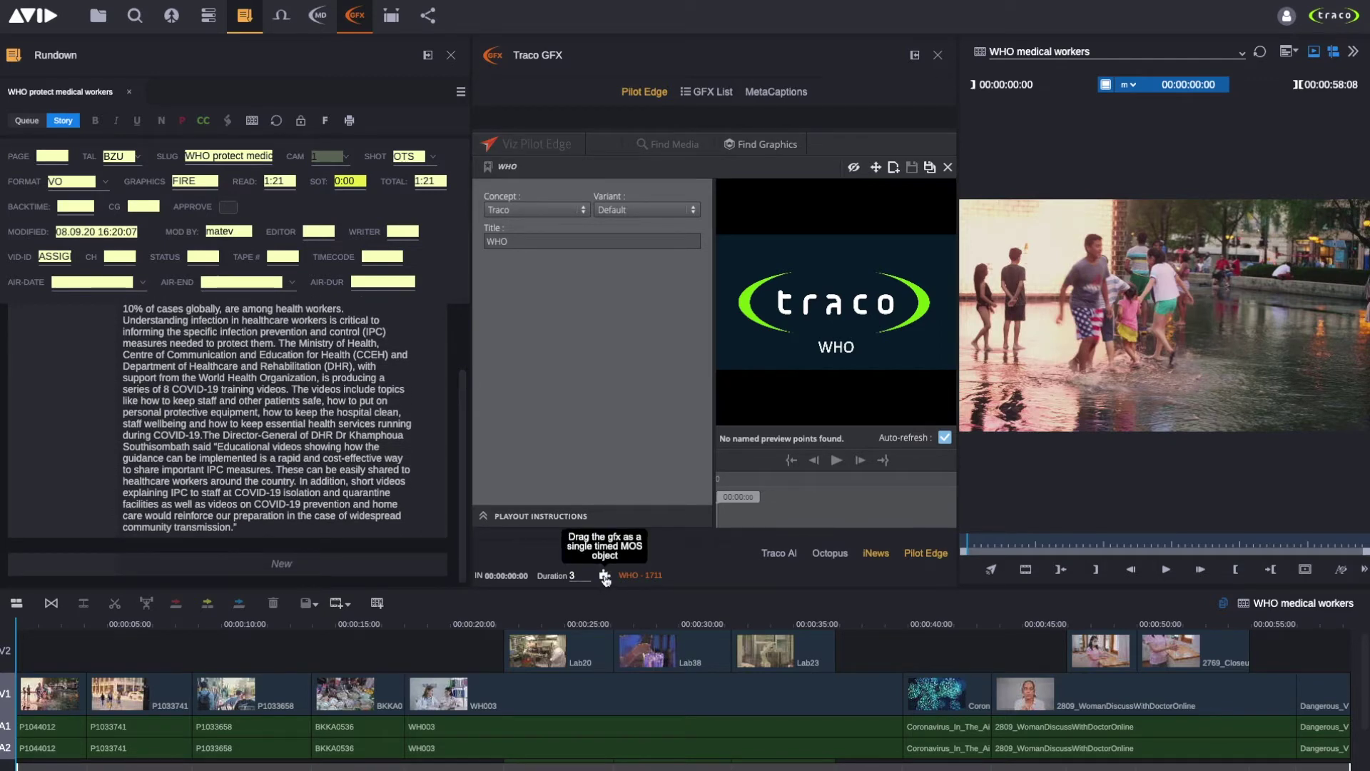
pyautogui.moveTo(605, 575); pyautogui.dragTo(310, 534)
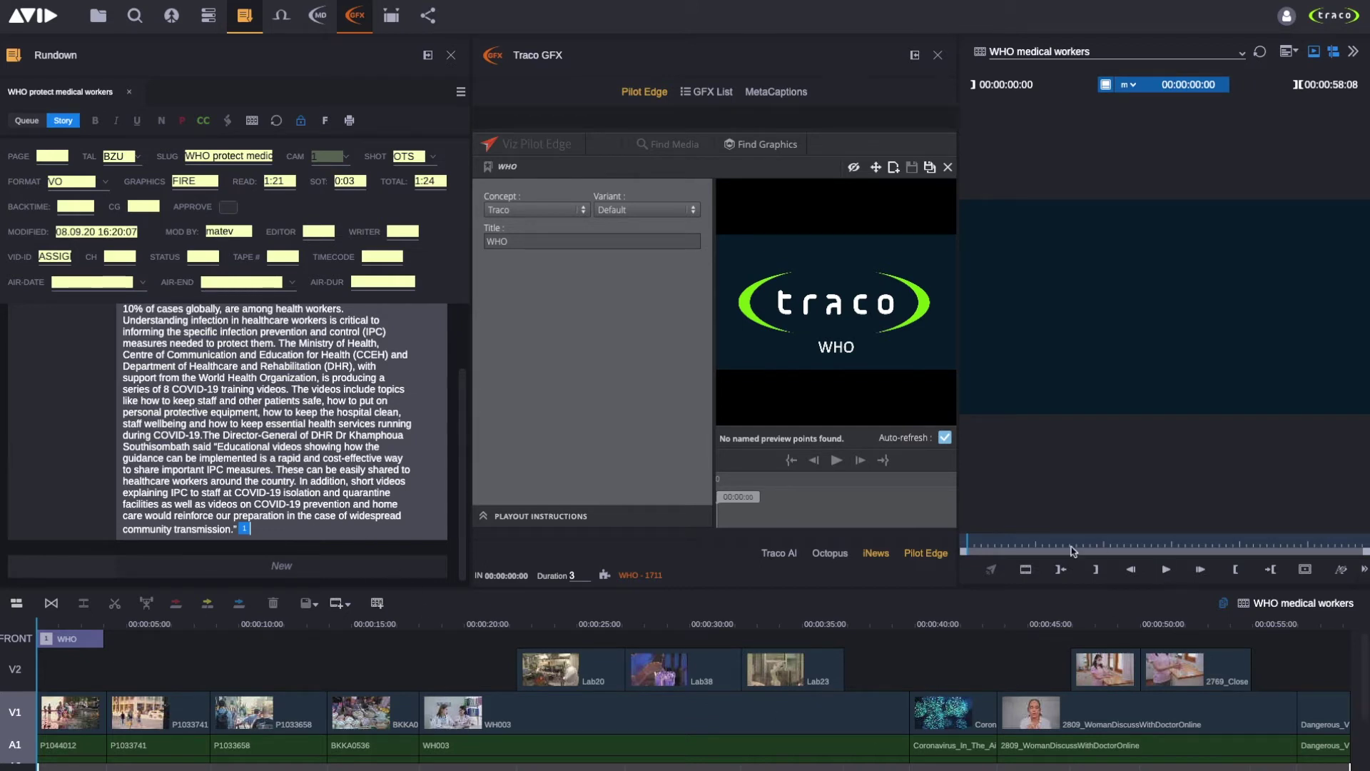
pyautogui.click(1165, 571)
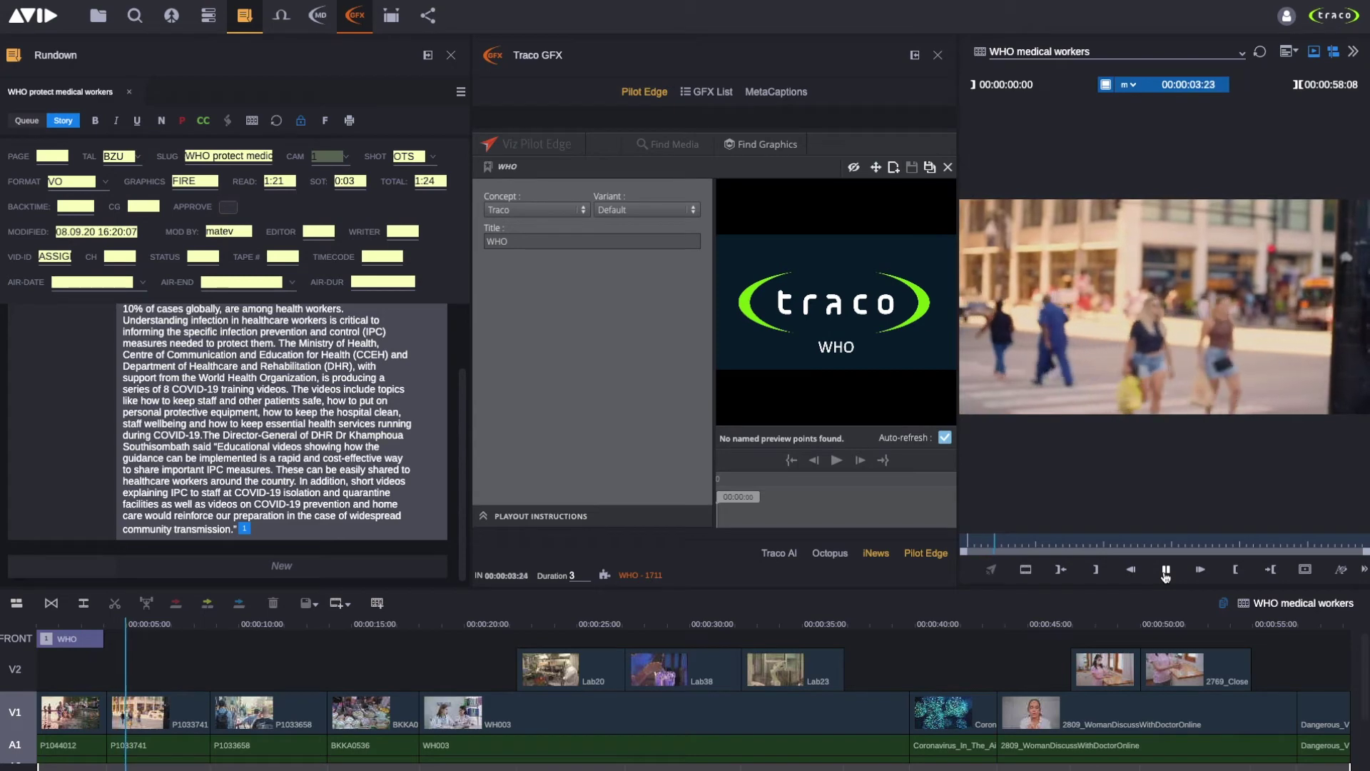
pyautogui.click(1166, 571)
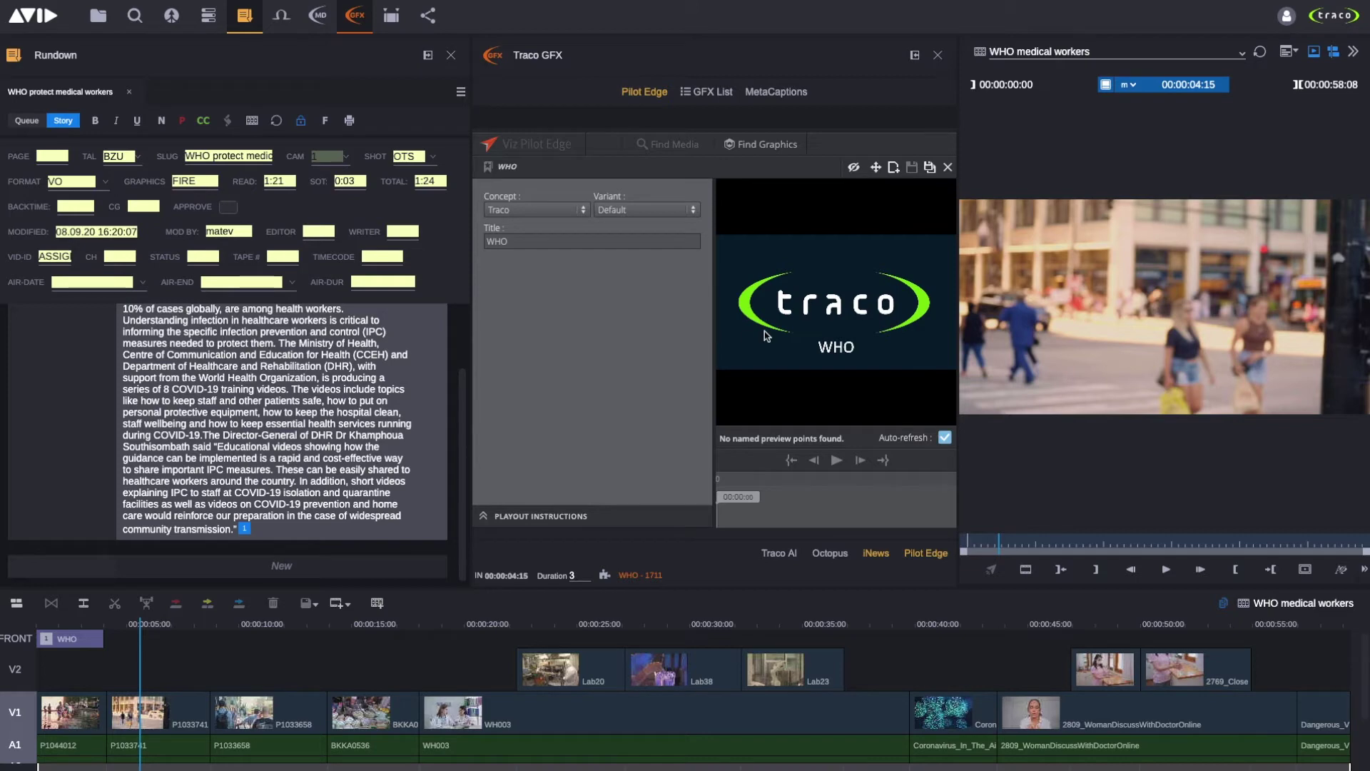
# Open the Traco_lower3rd template for editing and move the playhead to 00:00:17:00.
pyautogui.click(769, 146)
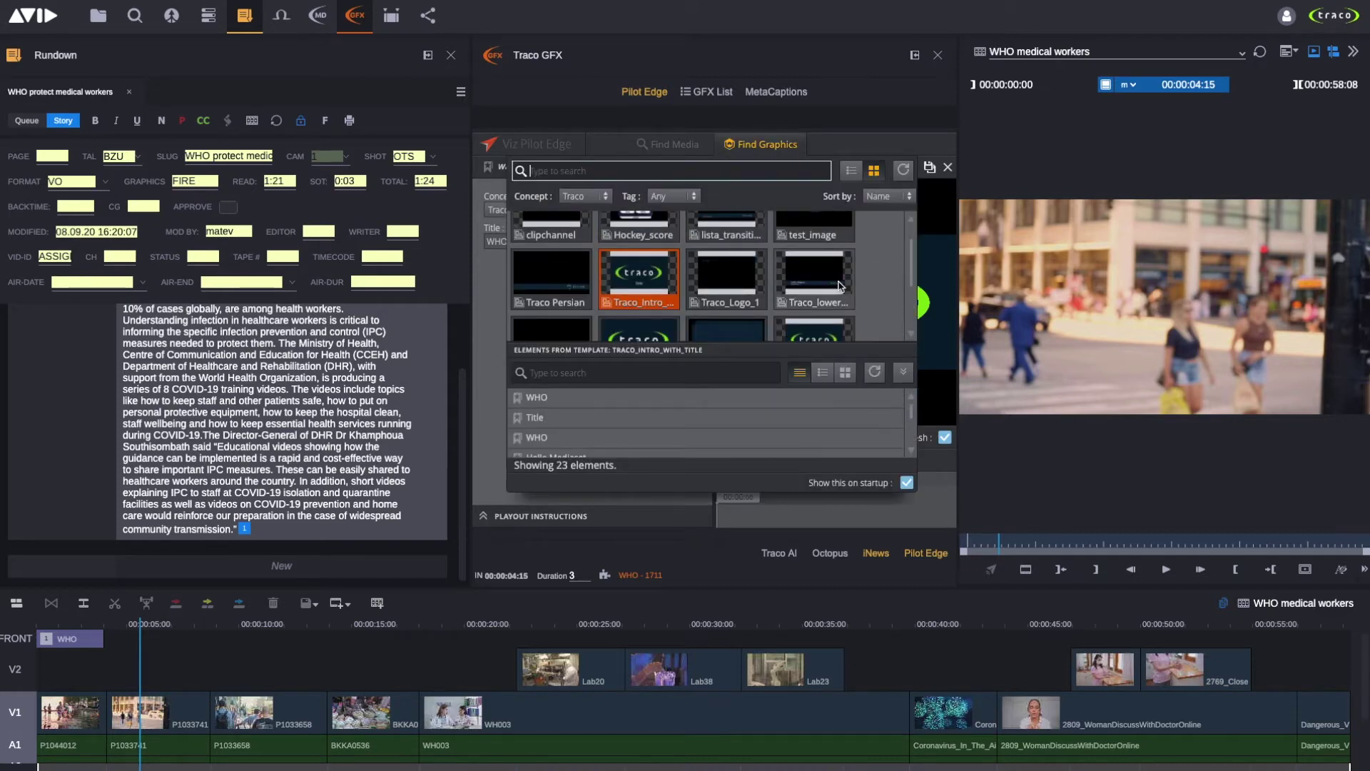
pyautogui.scroll(-3, 840, 286)
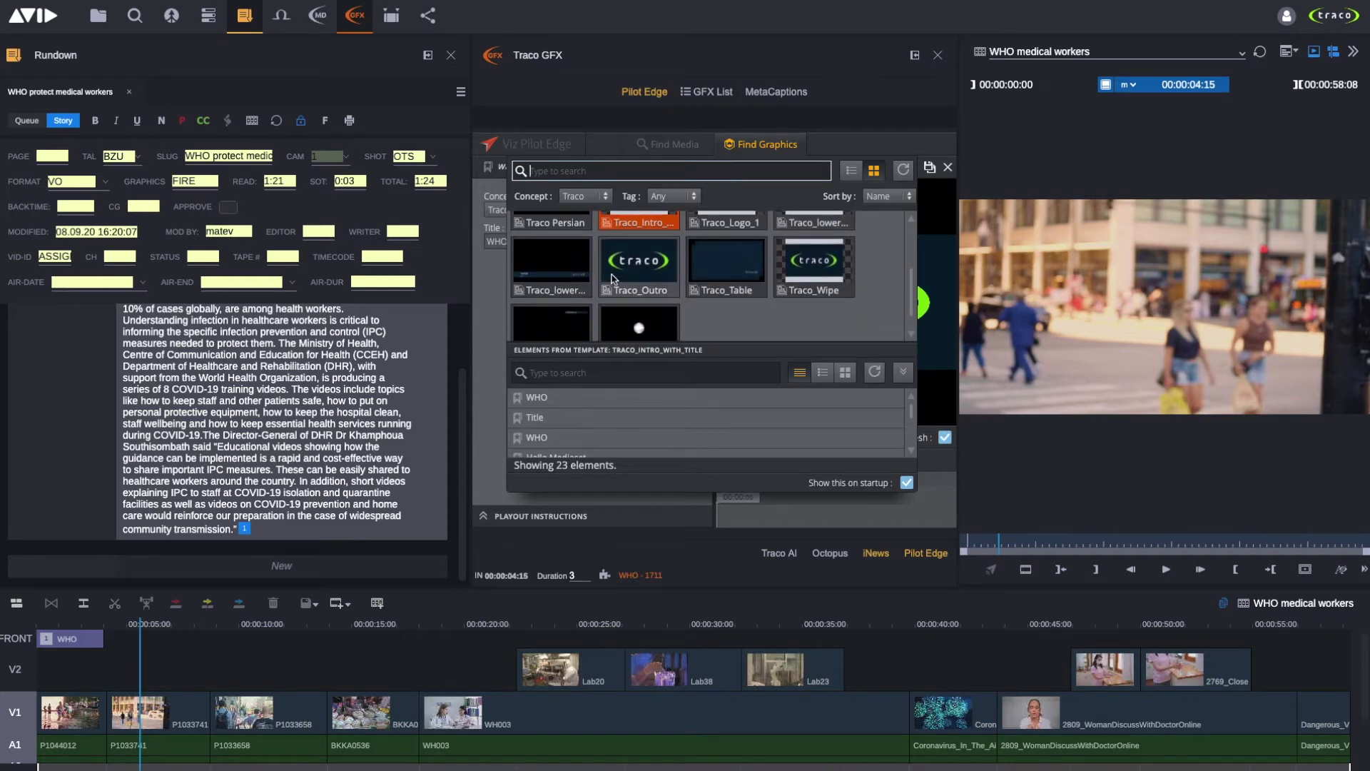
pyautogui.click(569, 278)
pyautogui.doubleClick(569, 279)
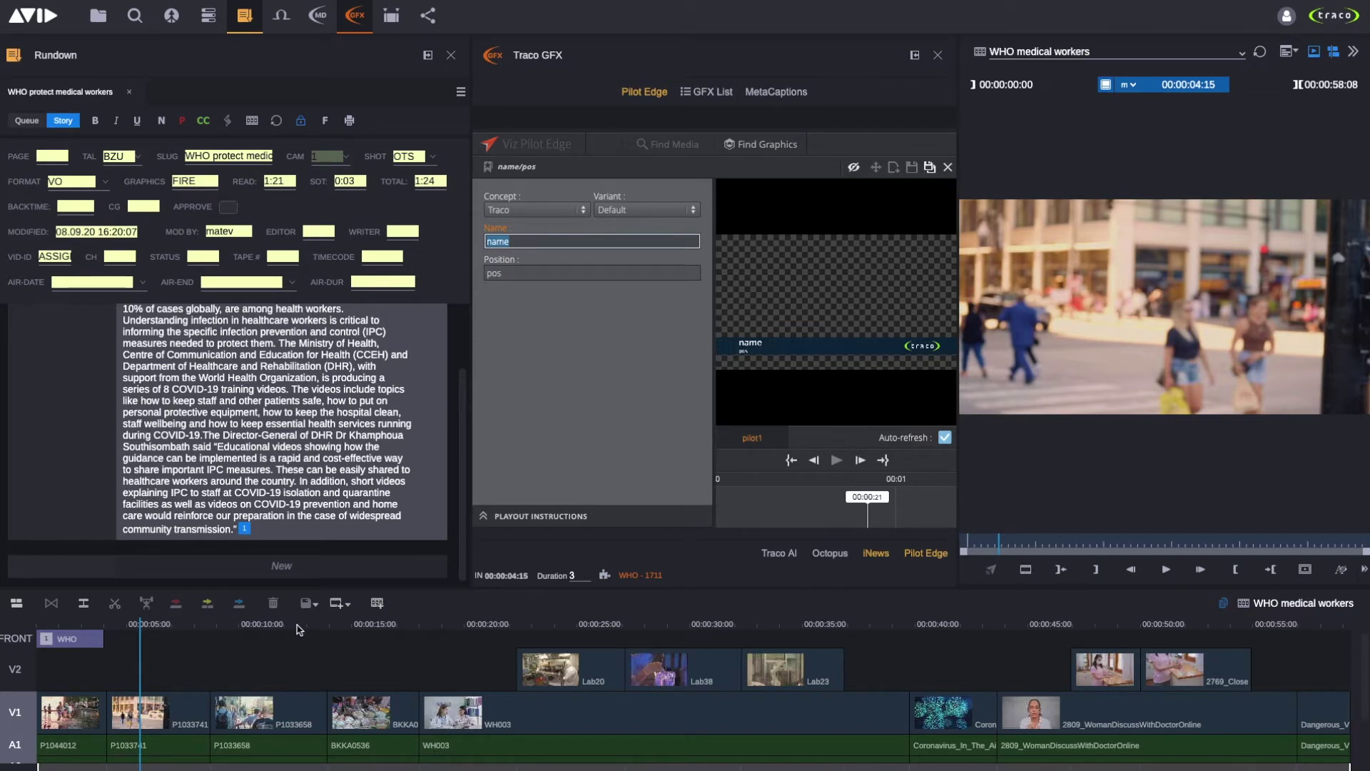
pyautogui.moveTo(411, 628); pyautogui.dragTo(421, 628)
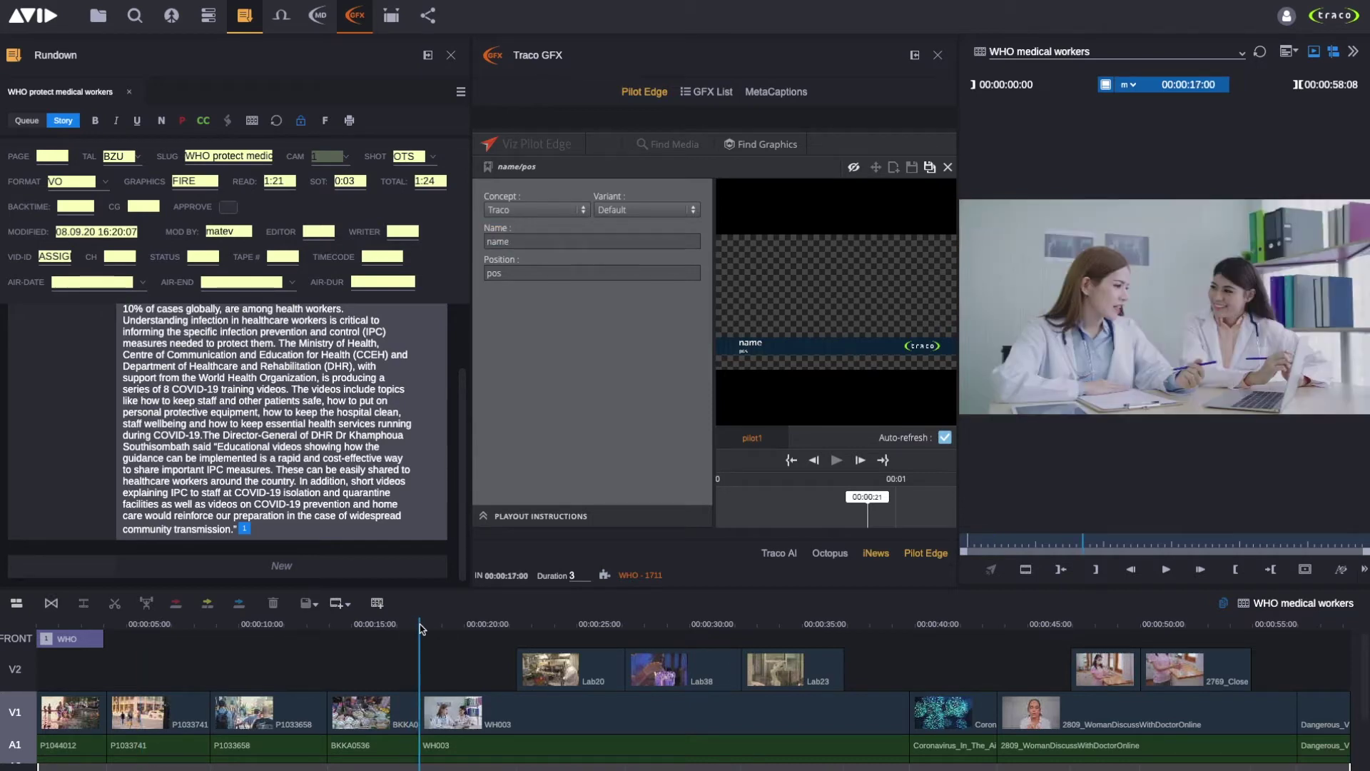
# Enter the speaker's full name and the position 'Analaytic WHO' in the lower third.
pyautogui.moveTo(538, 240); pyautogui.dragTo(487, 239)
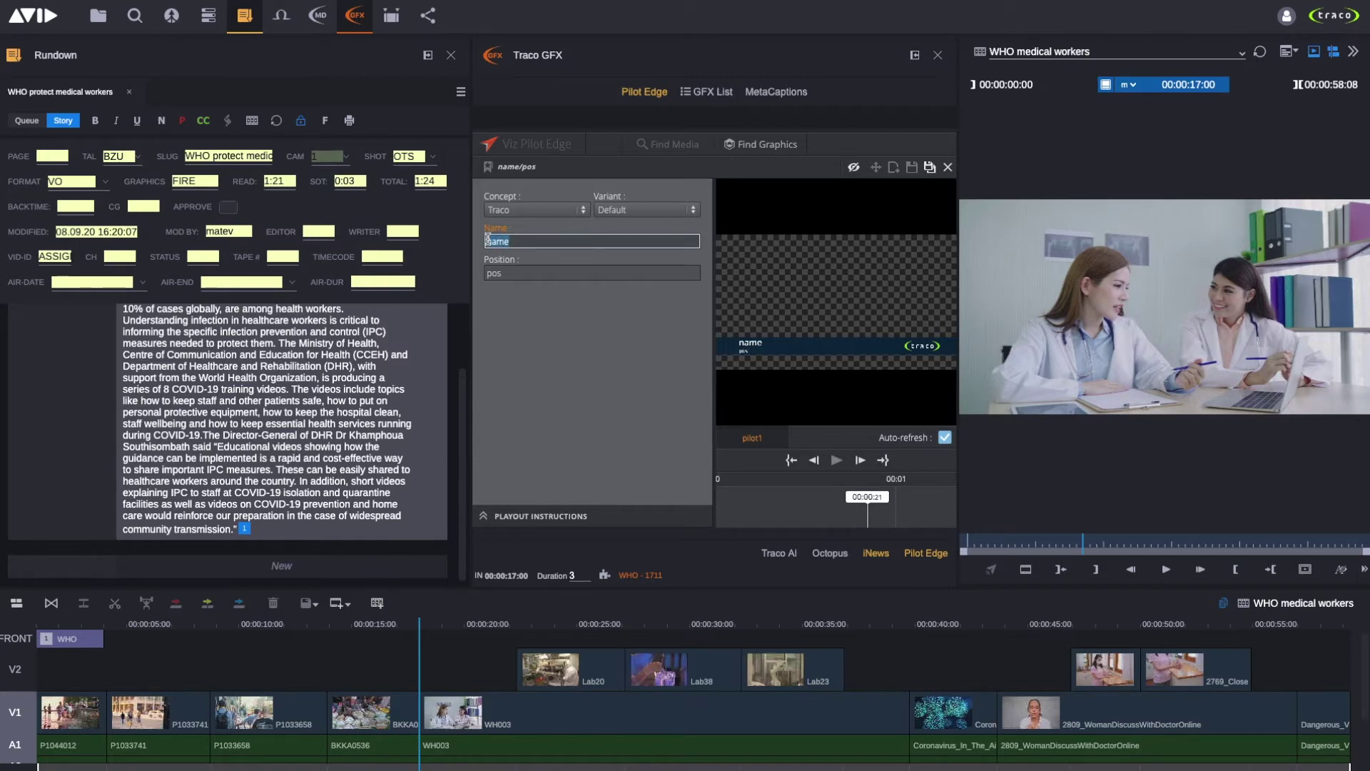
pyautogui.press('Tab')
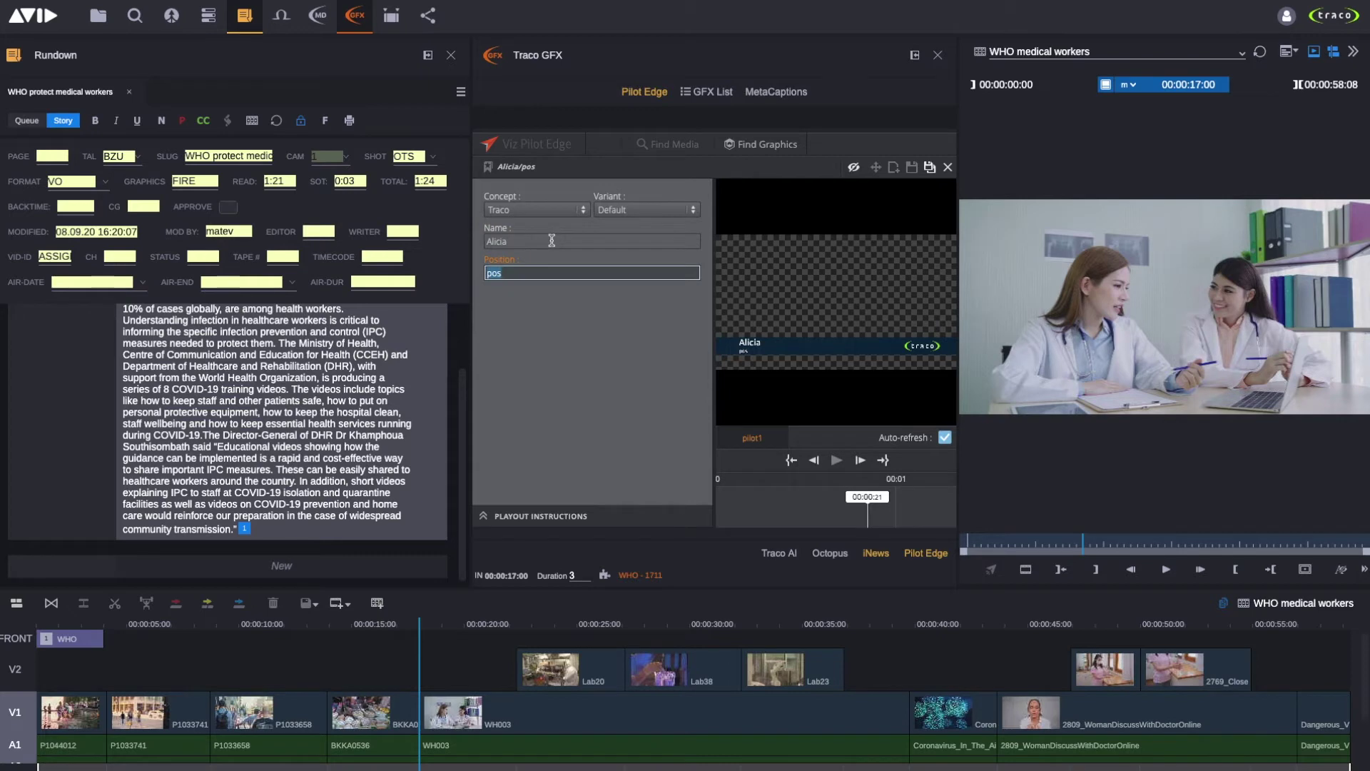
pyautogui.click(551, 241)
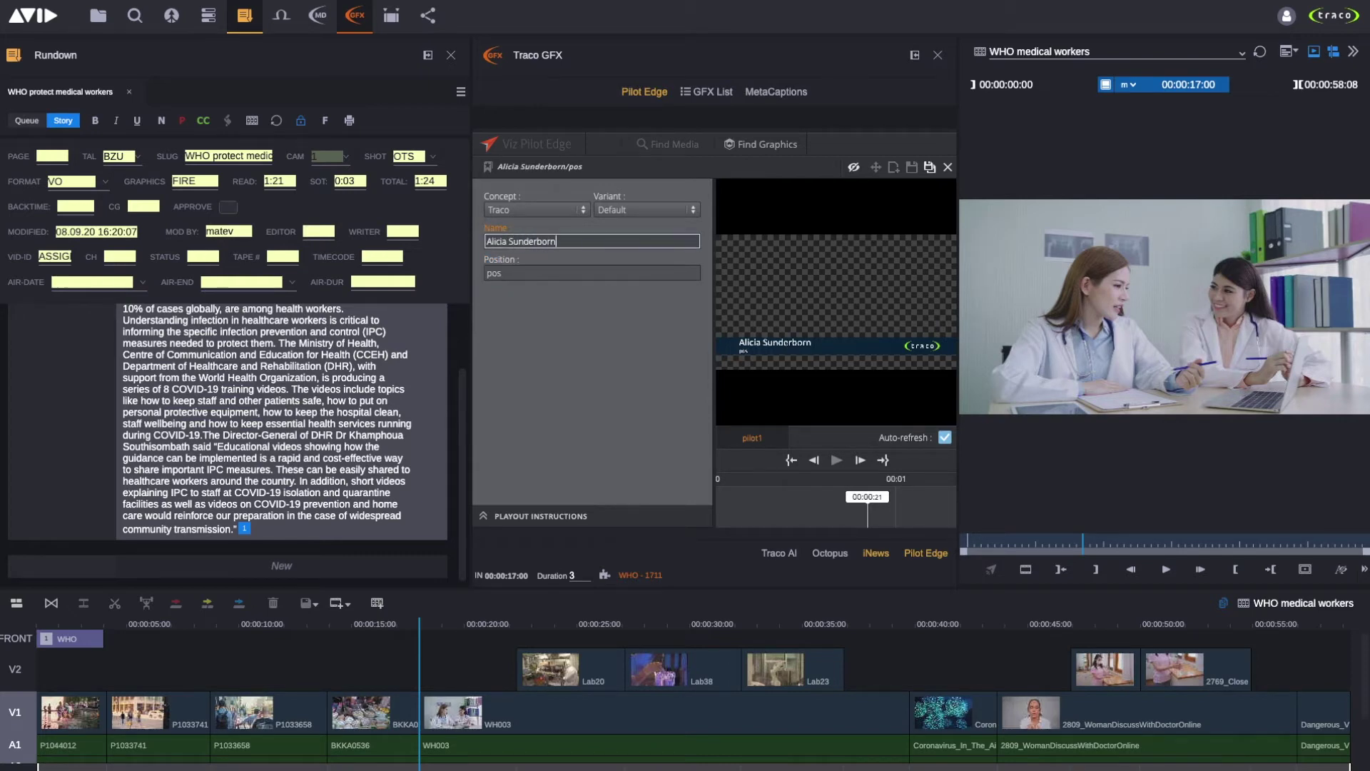
pyautogui.doubleClick(536, 266)
pyautogui.press('BackSpace')
pyautogui.write('Analaytic ')
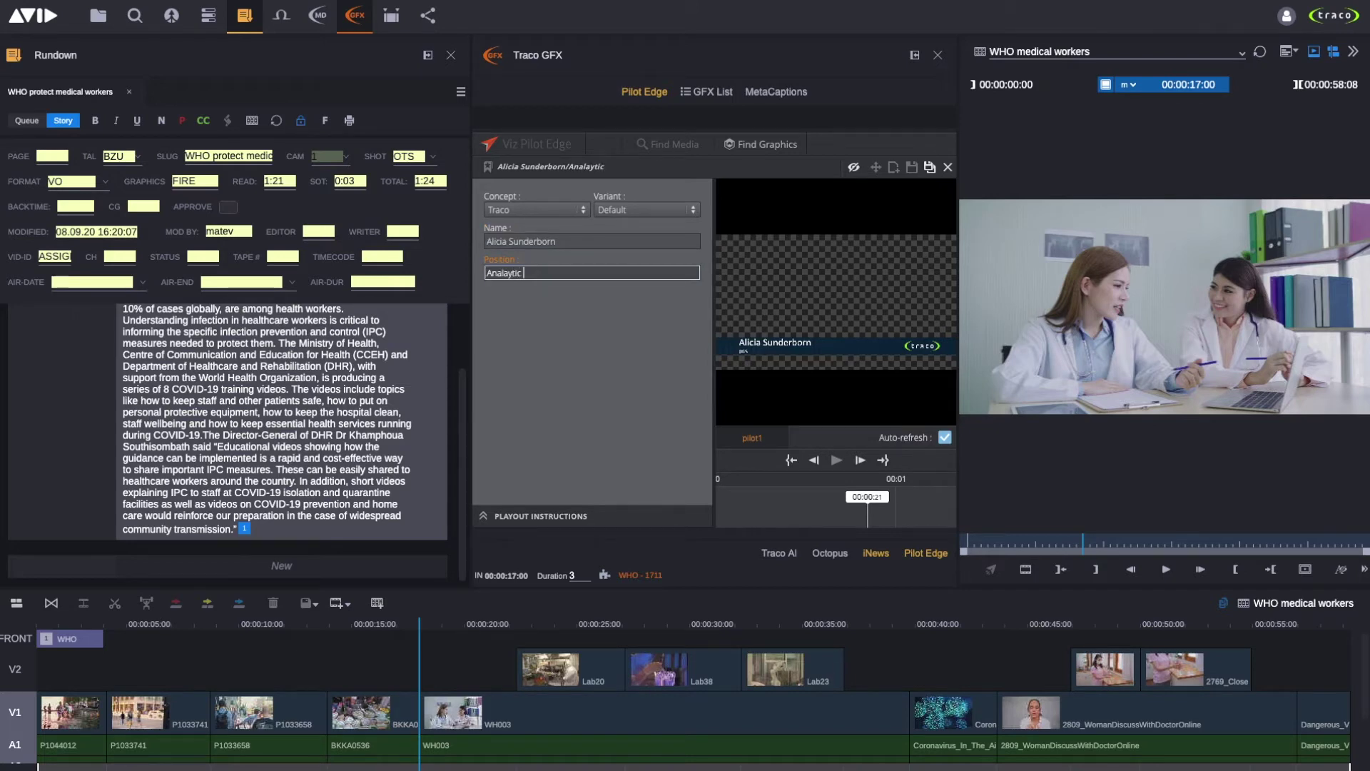
pyautogui.write('WHO')
# Save the Analaytic WHO lower third as a new element and send it to the newsroom.
pyautogui.click(929, 169)
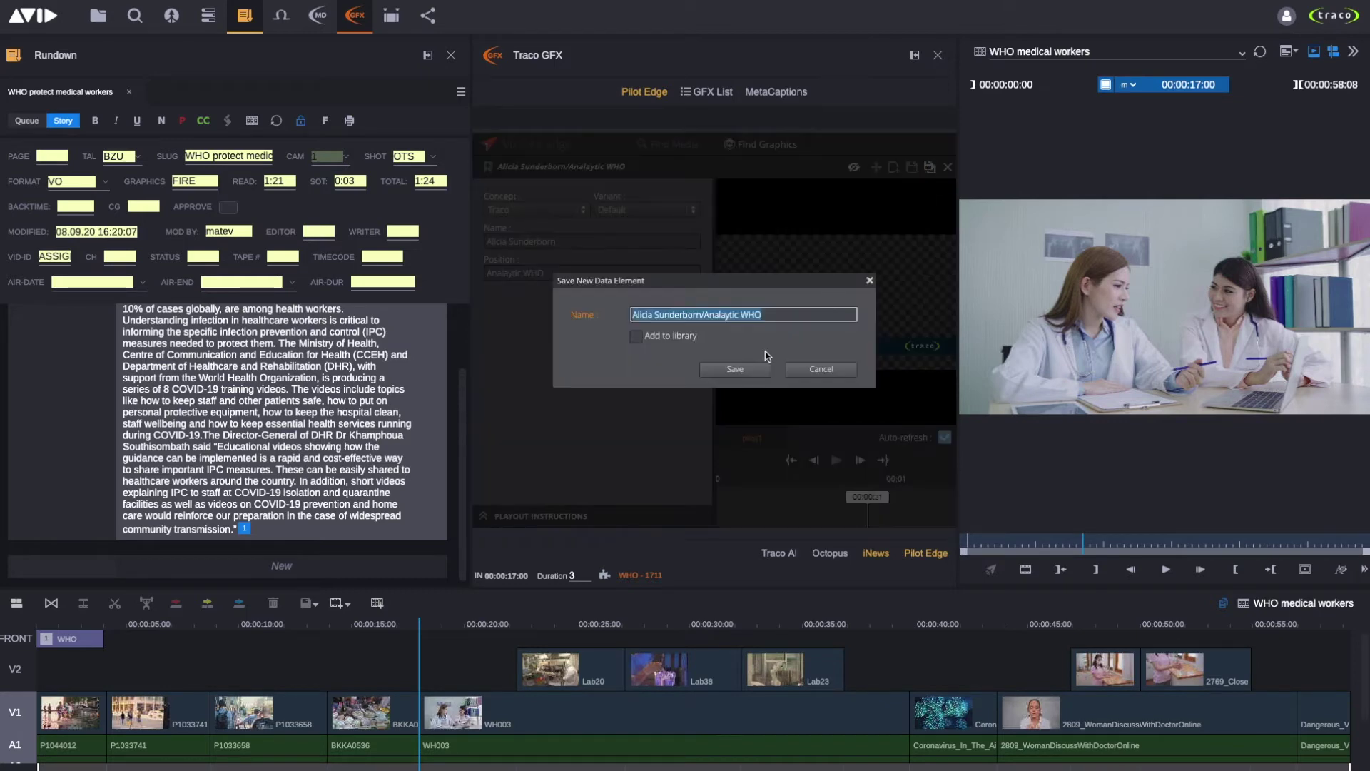
pyautogui.click(754, 367)
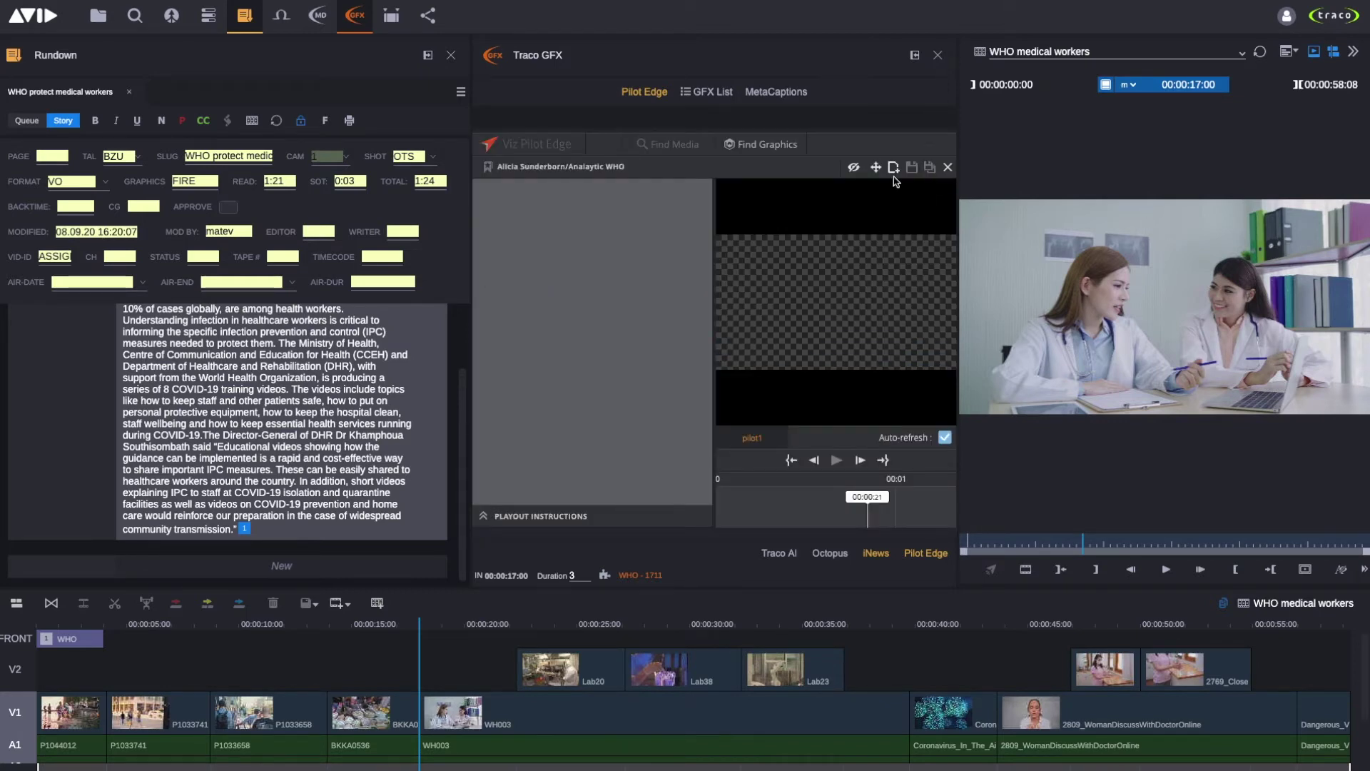
pyautogui.click(893, 167)
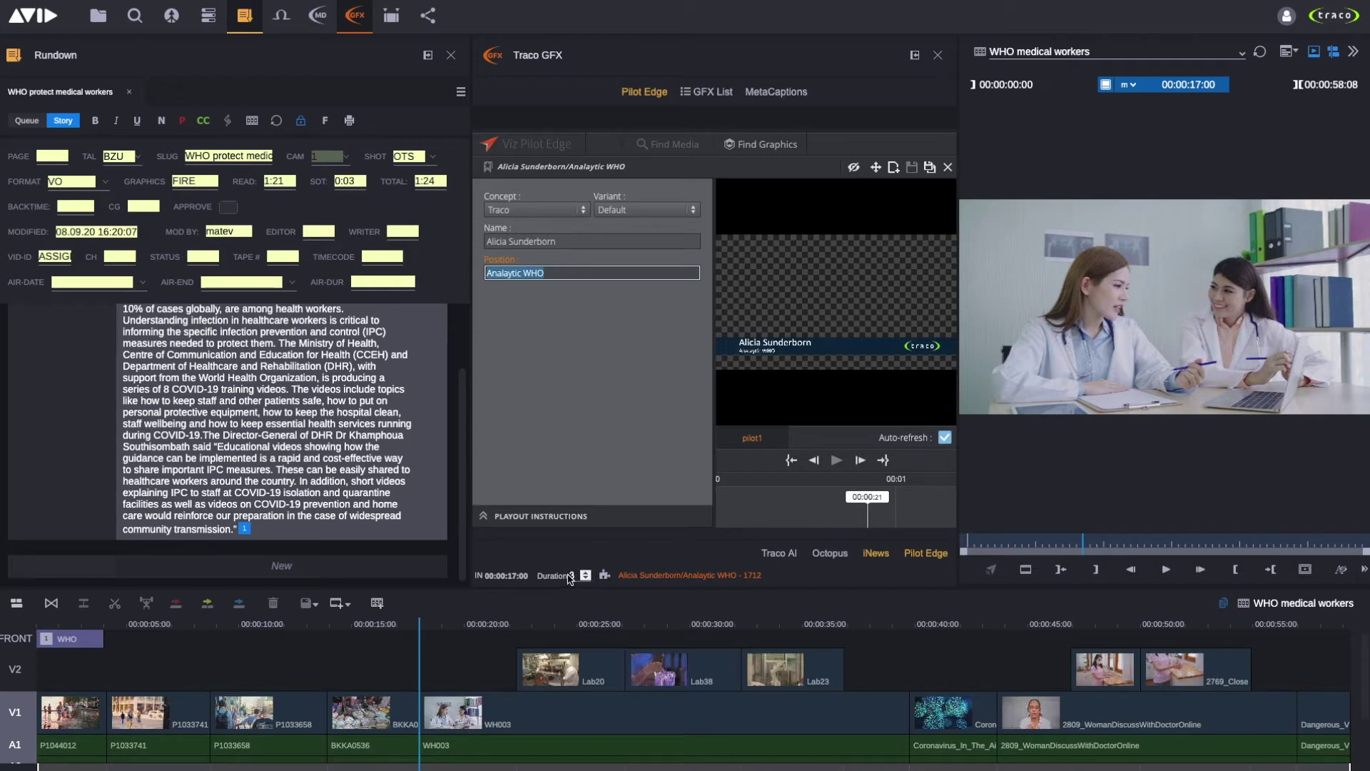
# Add the lower third to the story and shift its BACK-track clip slightly later near 00:00:17.
pyautogui.click(605, 576)
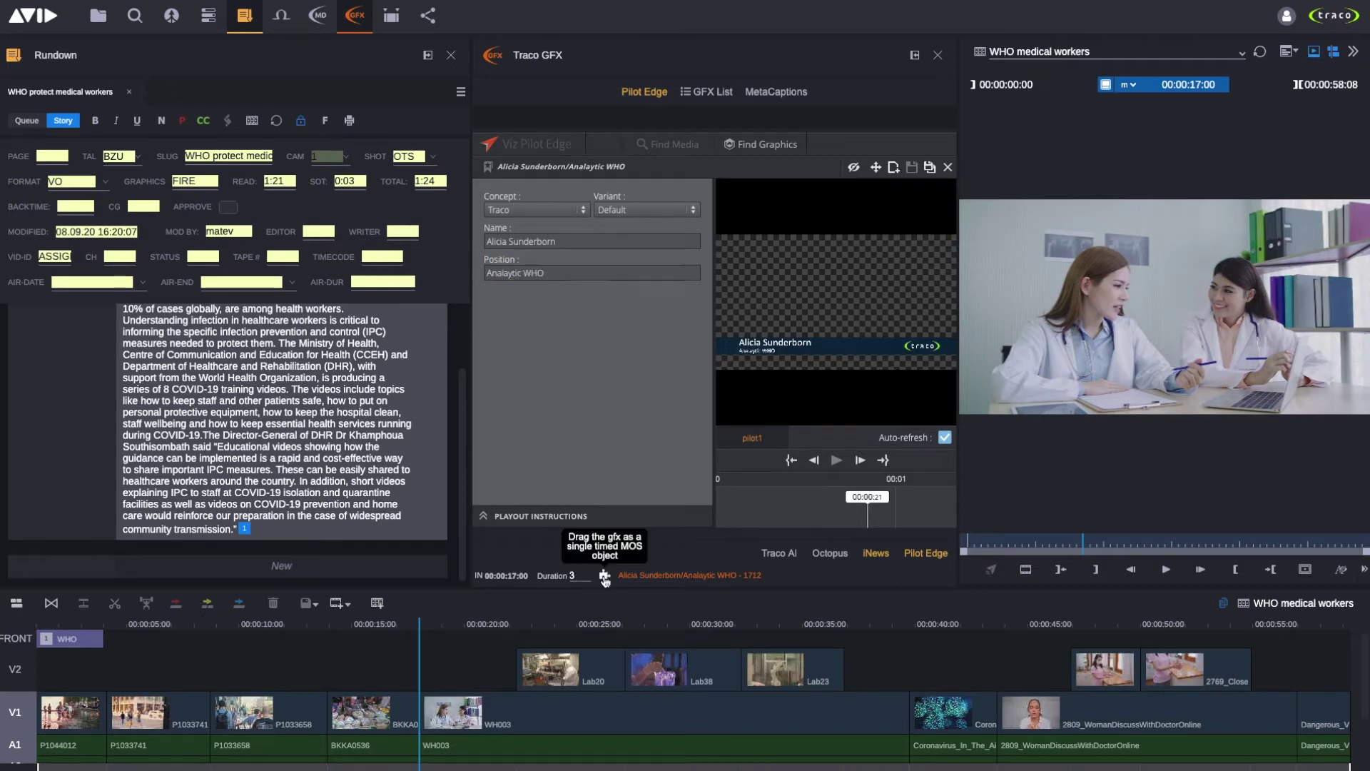
pyautogui.moveTo(604, 578)
pyautogui.mouseDown()
pyautogui.moveTo(360, 525)
pyautogui.moveTo(316, 533)
pyautogui.mouseUp()
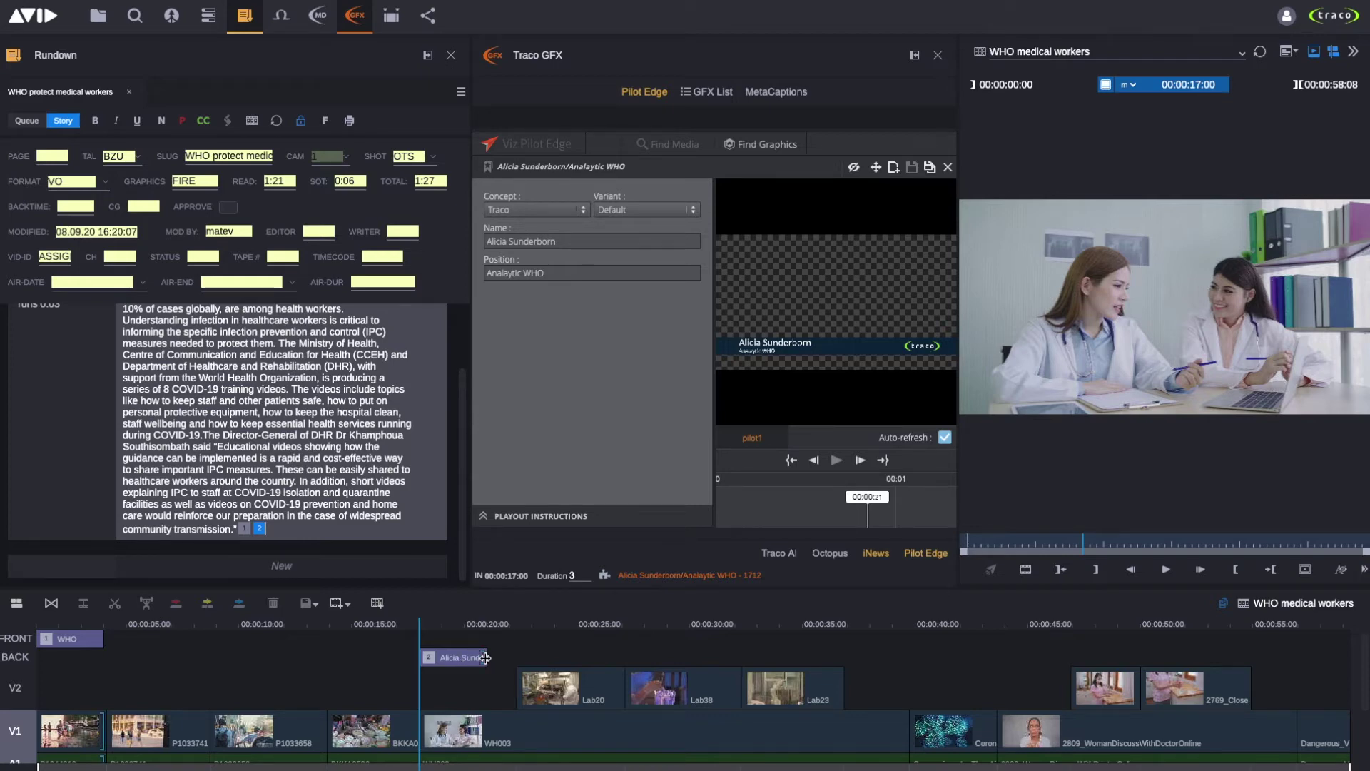
pyautogui.moveTo(470, 662); pyautogui.dragTo(517, 655)
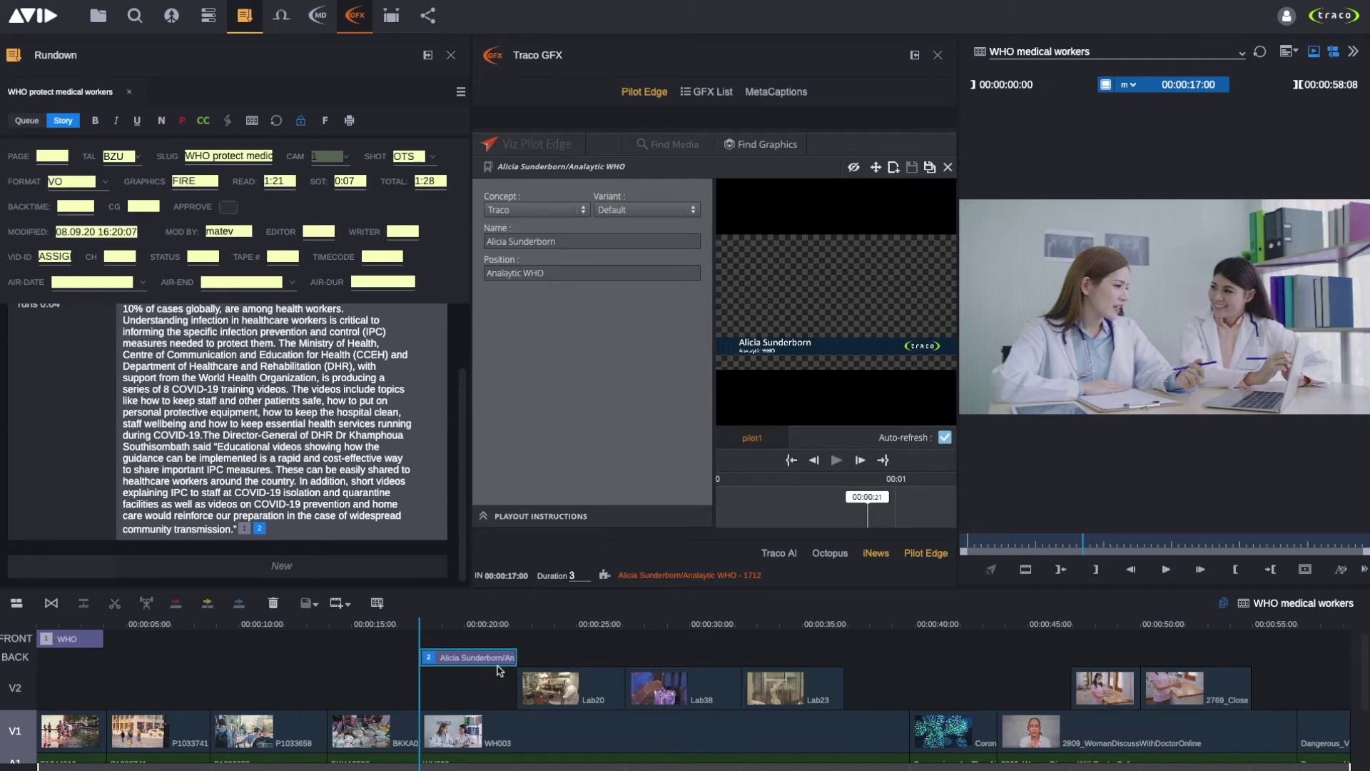
pyautogui.click(411, 628)
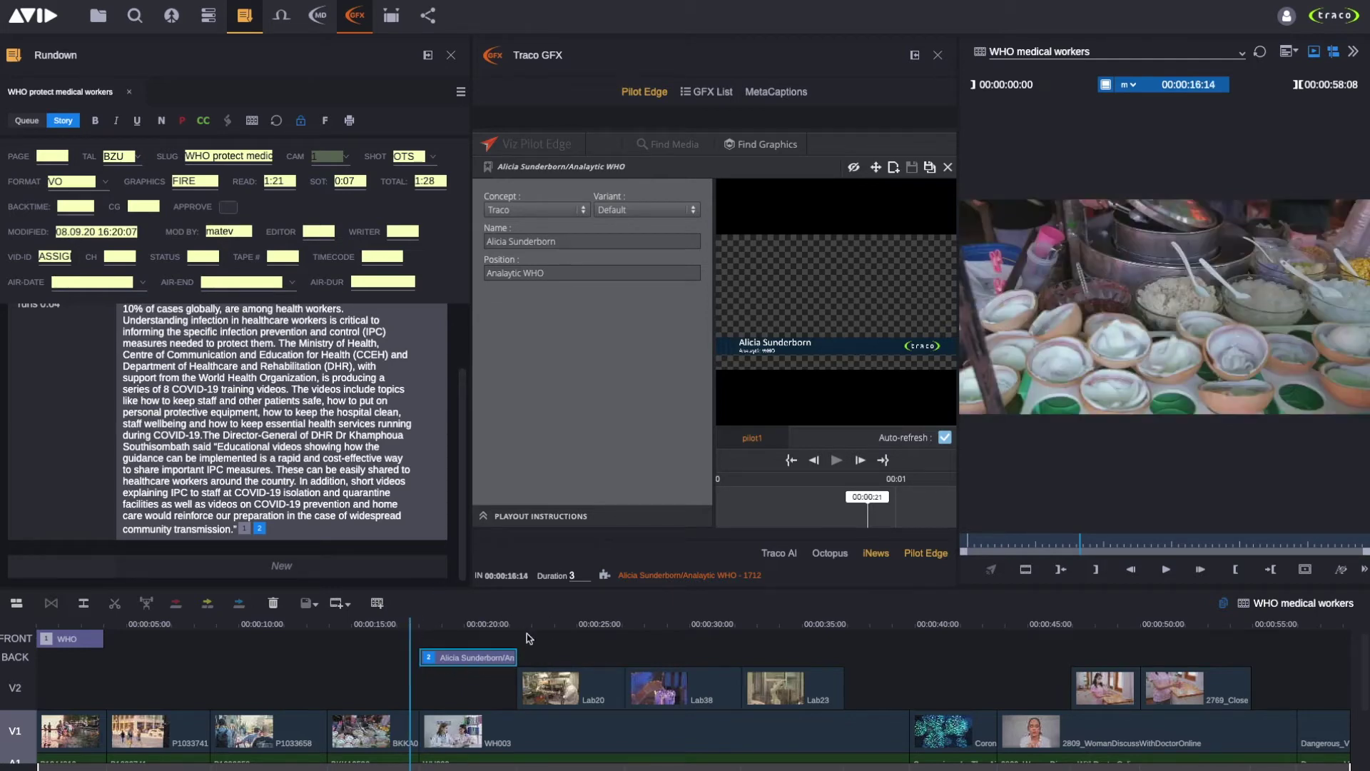
pyautogui.click(1166, 570)
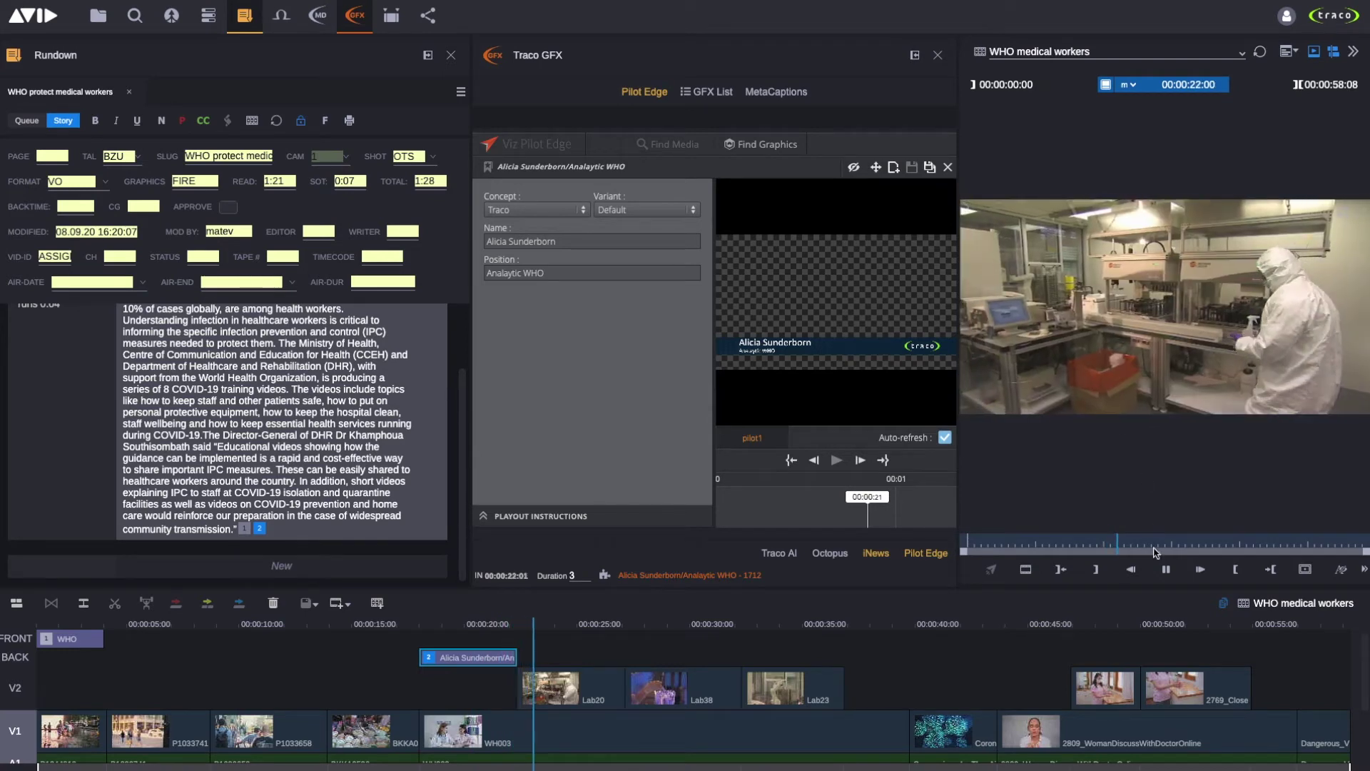
pyautogui.click(1166, 569)
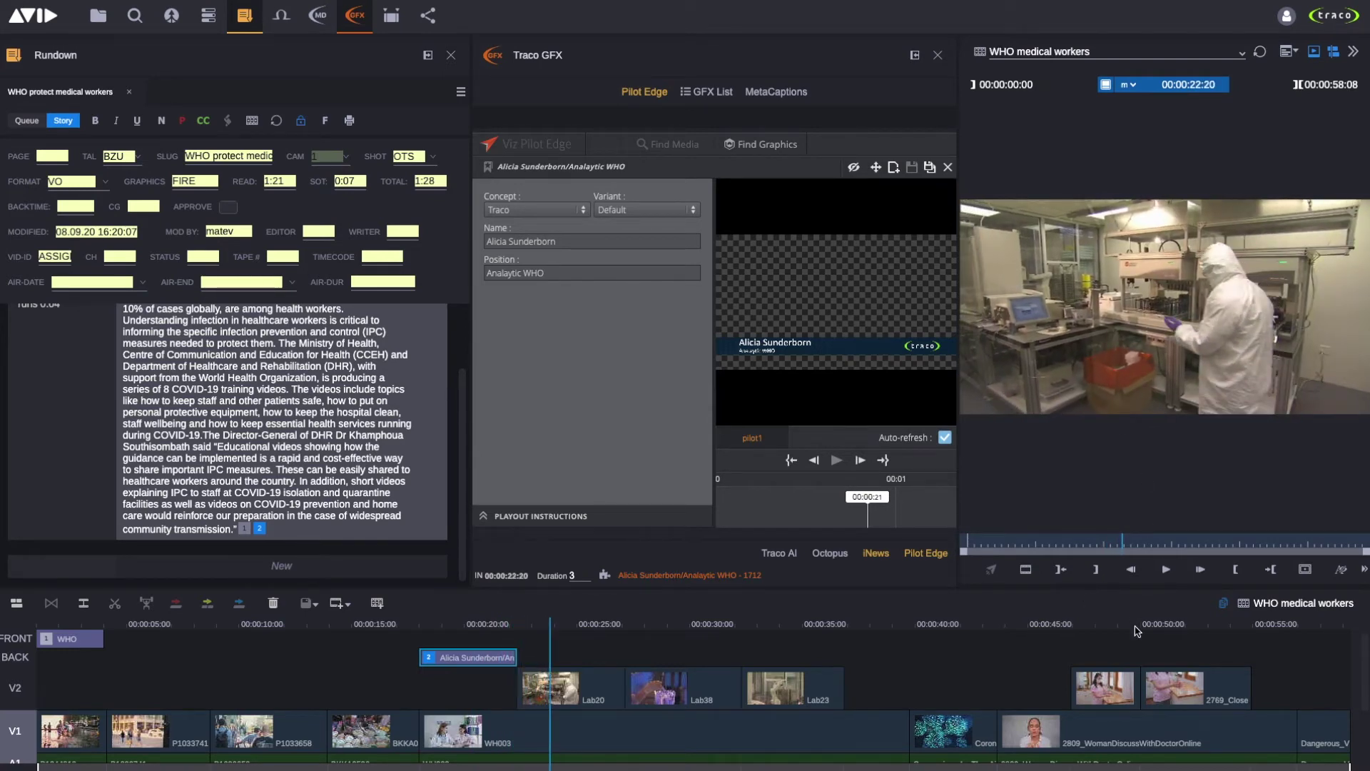
pyautogui.click(996, 626)
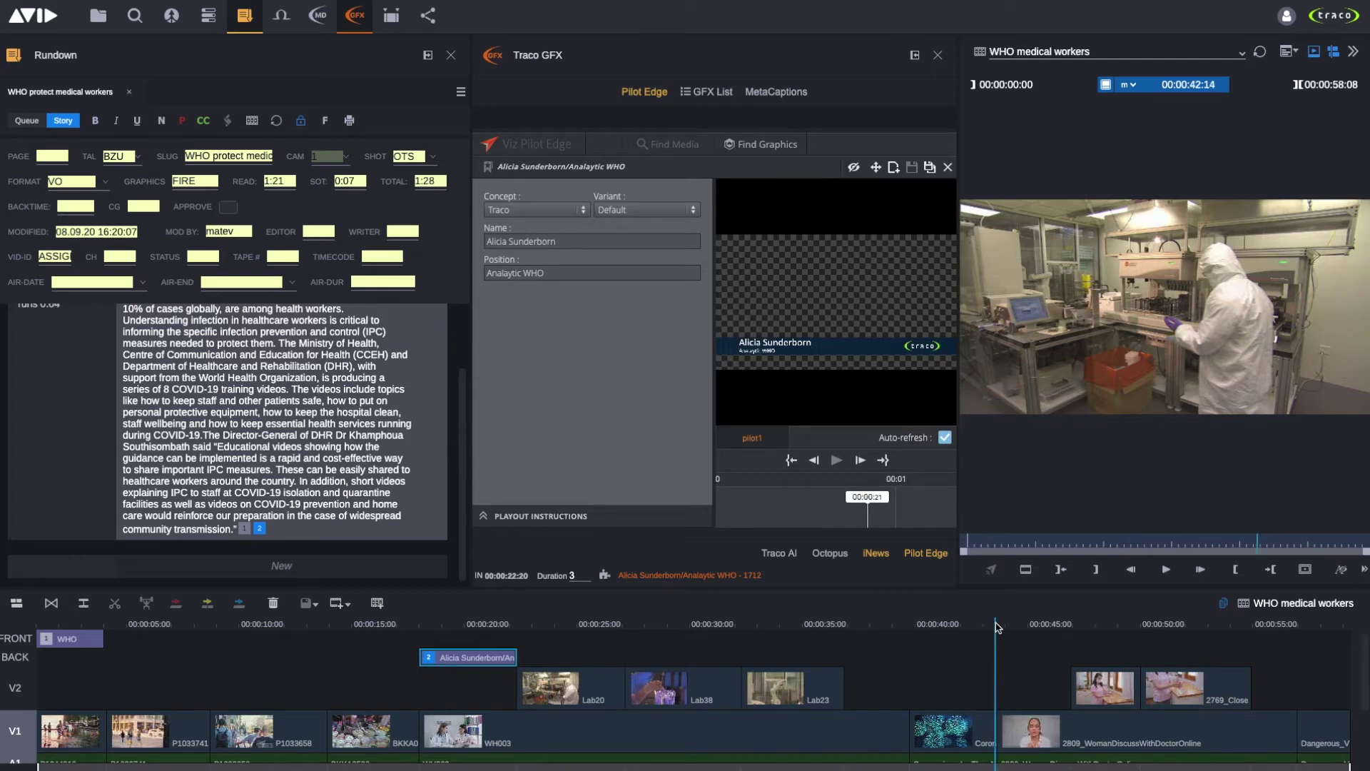
pyautogui.click(998, 626)
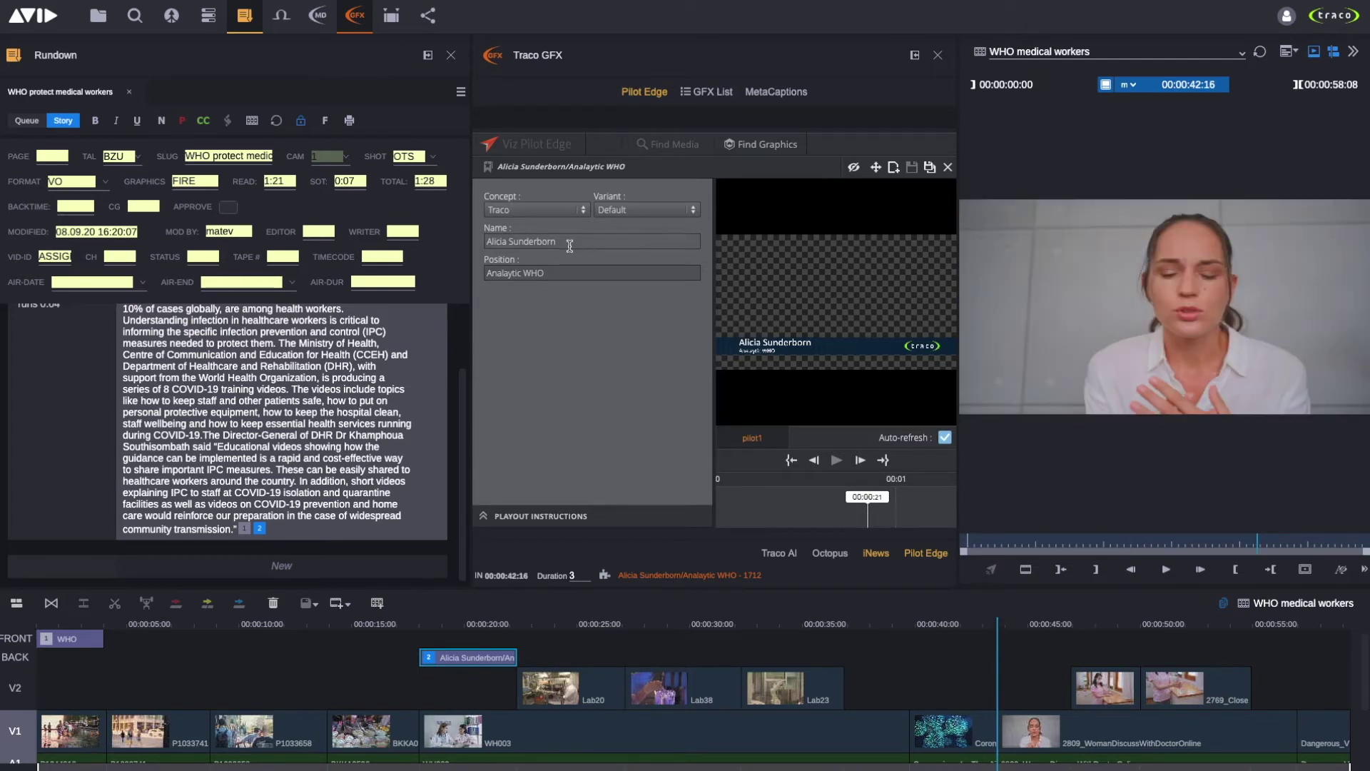
# Enter the patient's full name and the position 'Patient with covid-19' in the lower third.
pyautogui.moveTo(570, 245); pyautogui.dragTo(488, 243)
pyautogui.press('Tab')
pyautogui.doubleClick(527, 272)
pyautogui.moveTo(500, 273); pyautogui.dragTo(540, 243)
pyautogui.click(551, 272)
pyautogui.write('Patient with ')
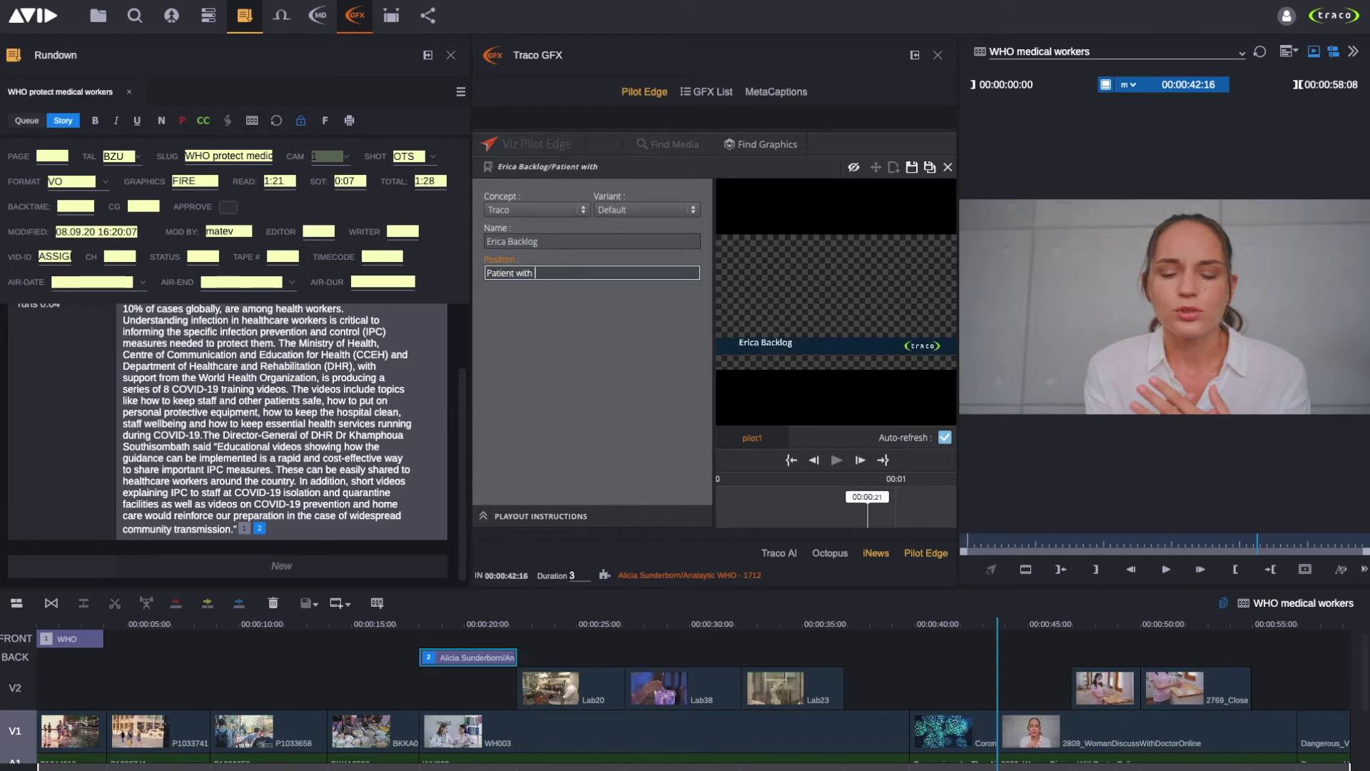
pyautogui.write('covid-19')
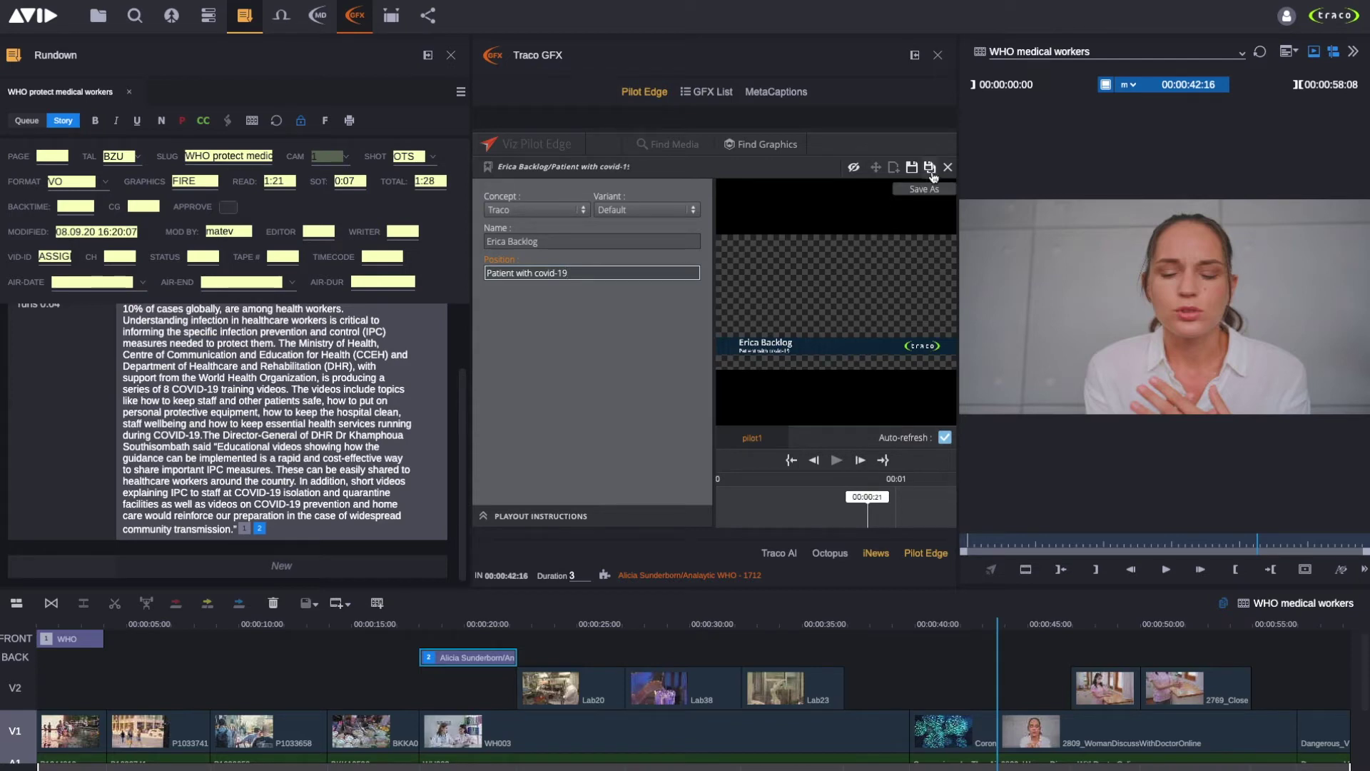
# Save the patient lower third as element 1713, send it to the newsroom, and set duration 5.
pyautogui.click(911, 165)
pyautogui.click(736, 369)
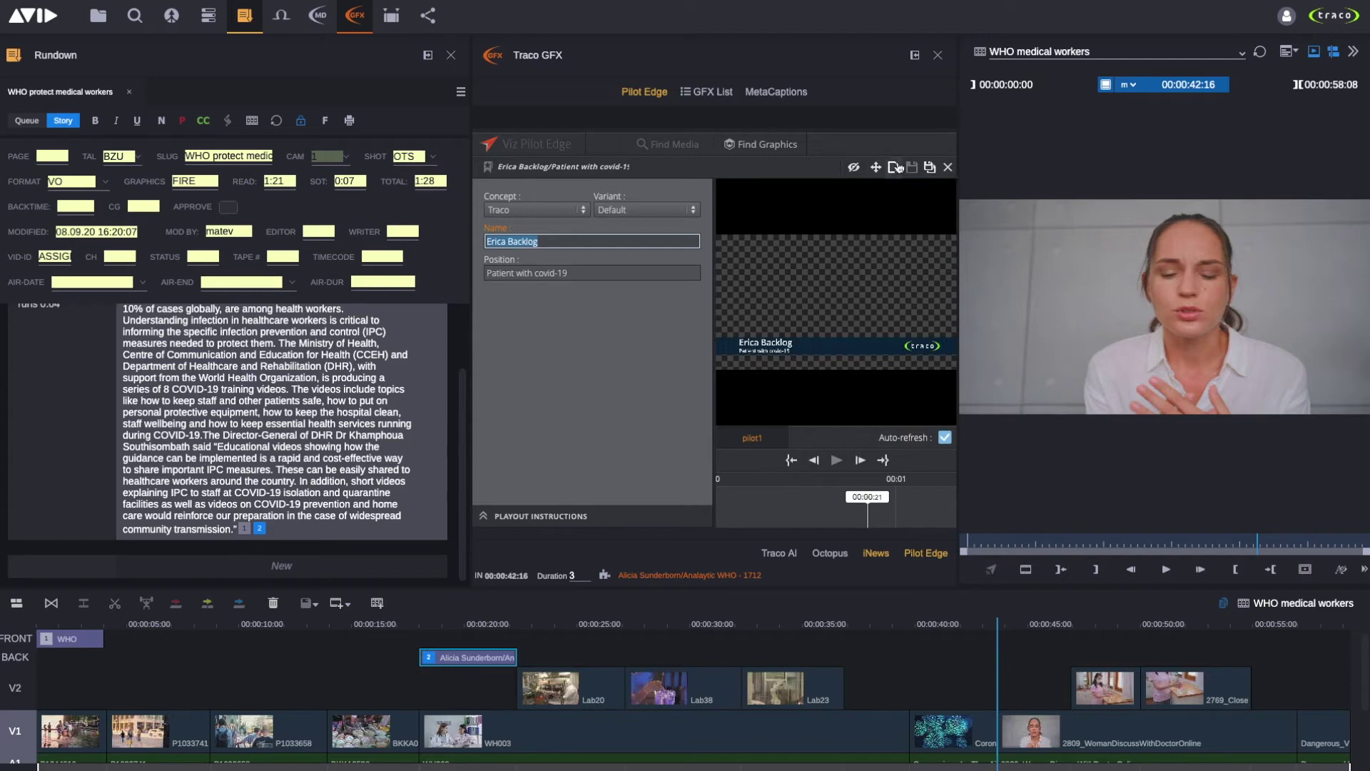
pyautogui.click(893, 168)
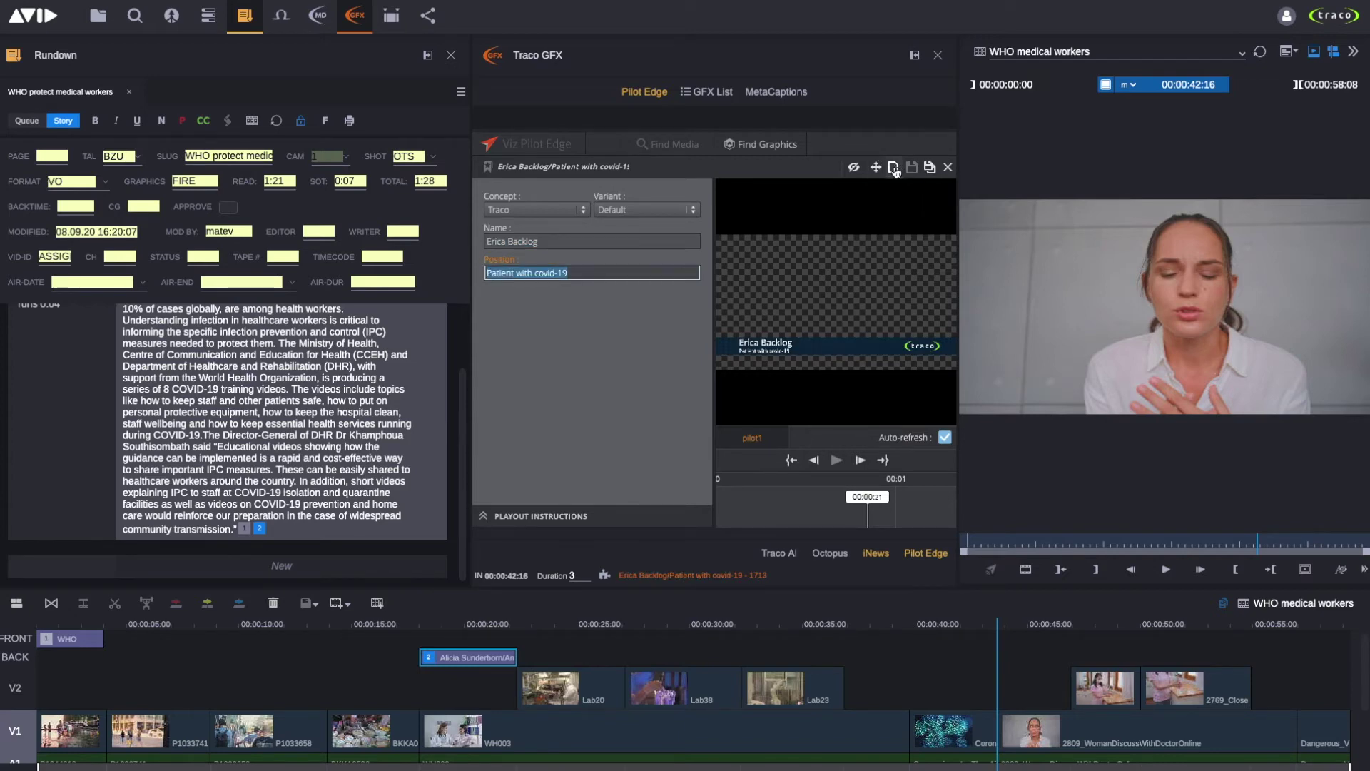
pyautogui.click(585, 573)
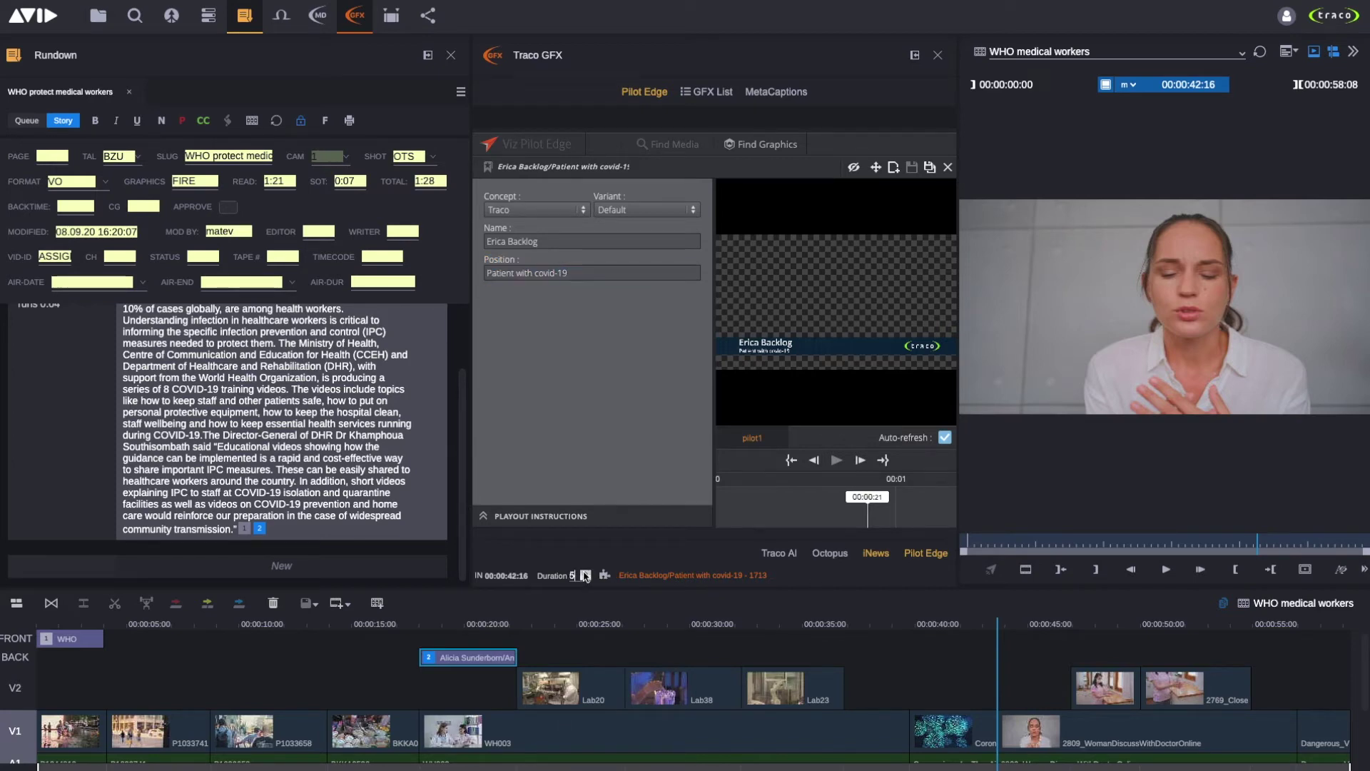
# Place the patient lower third in the story and trim its BACK-track clip near 00:00:42 shorter.
pyautogui.moveTo(605, 577); pyautogui.dragTo(395, 534)
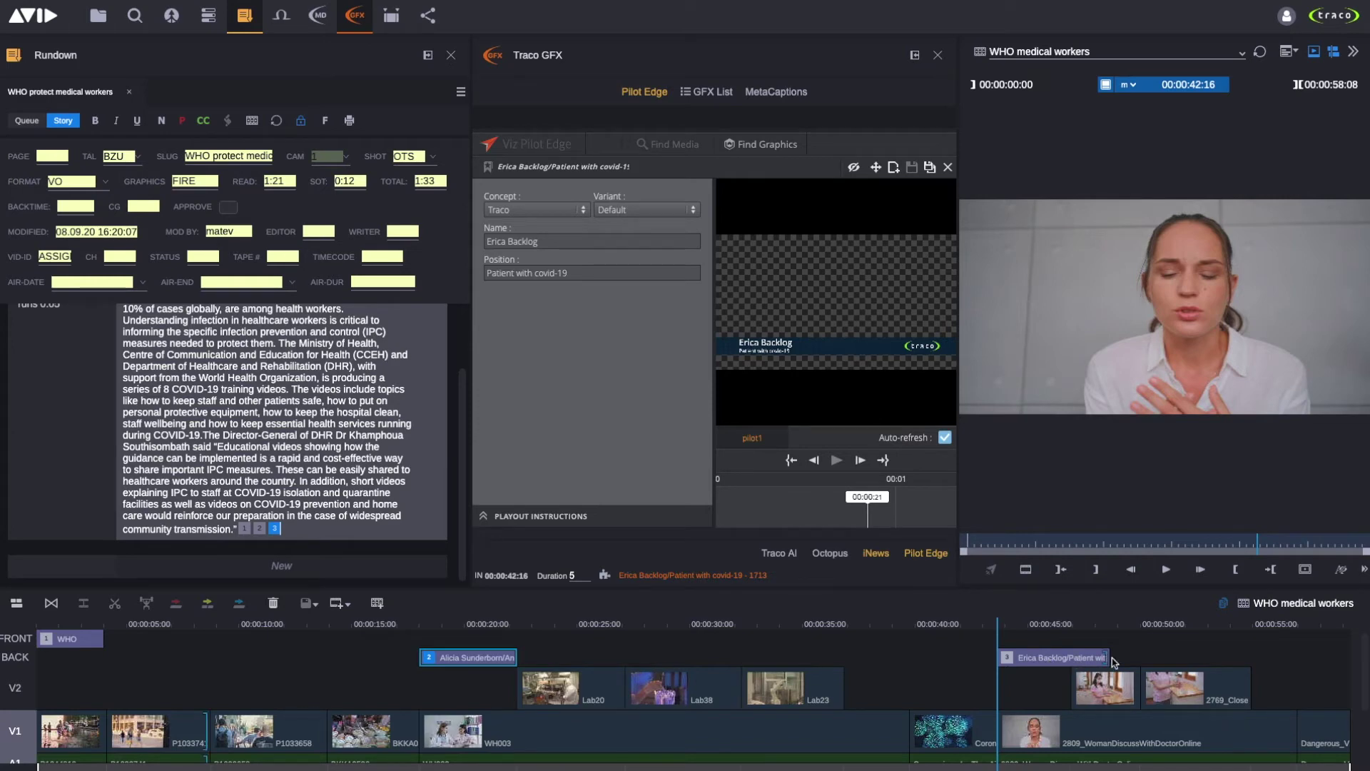
pyautogui.moveTo(1110, 657); pyautogui.dragTo(1069, 657)
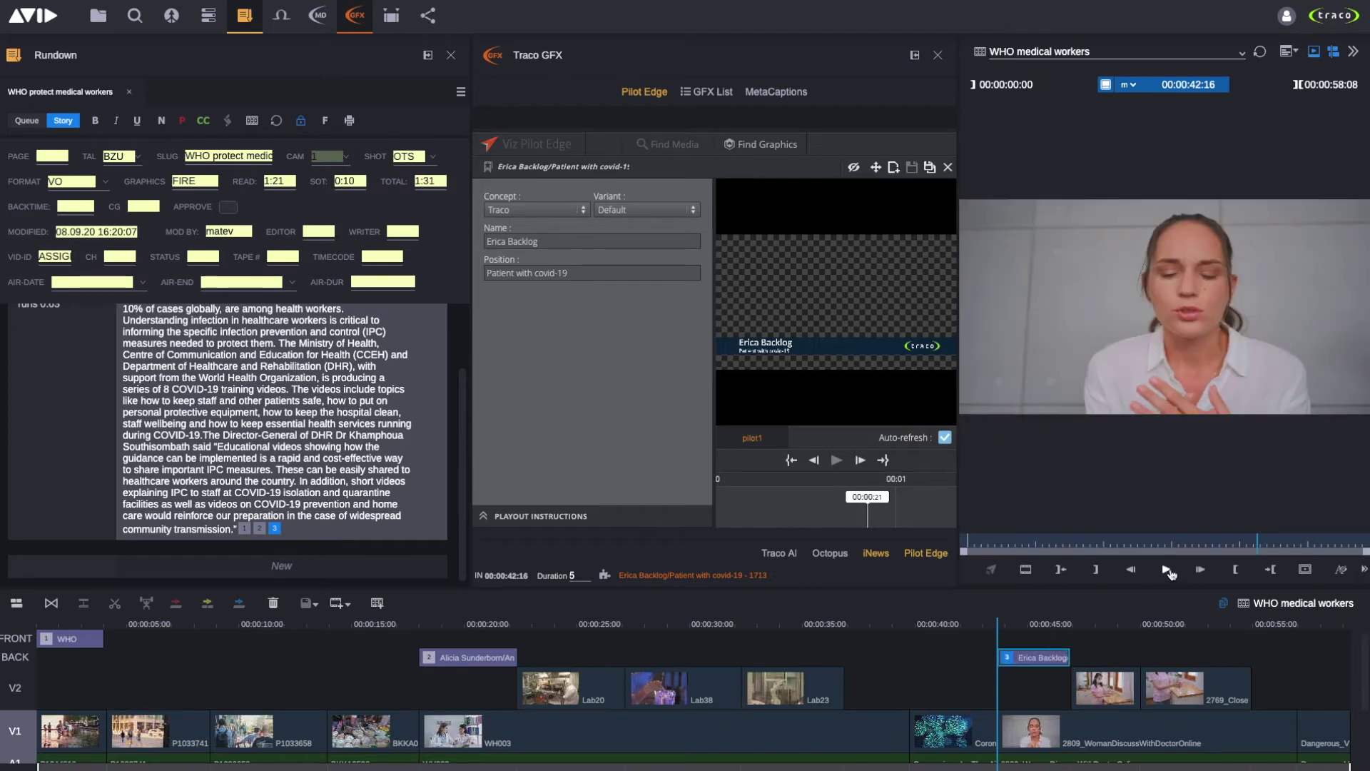
# Play back the patient lower third over the interview, then bring up the graphics template browser.
pyautogui.click(1170, 573)
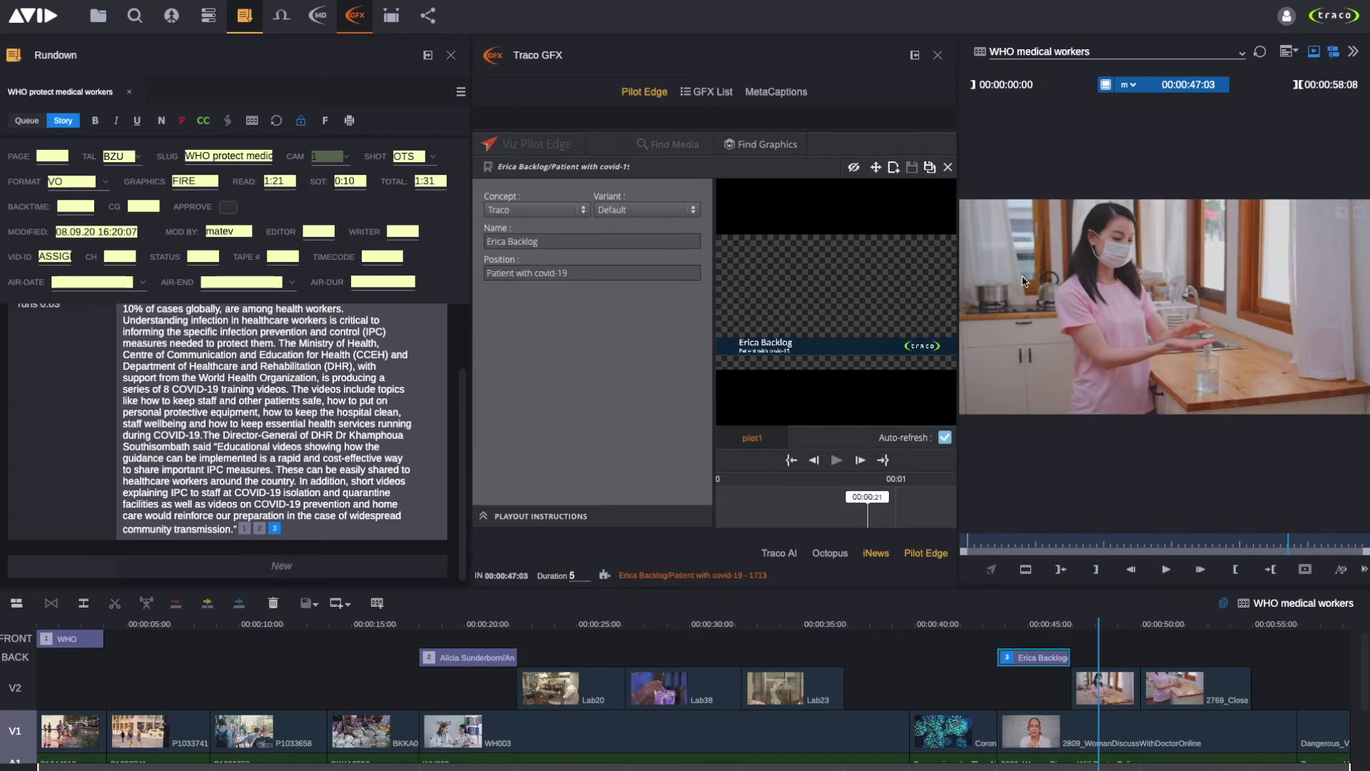
pyautogui.click(771, 145)
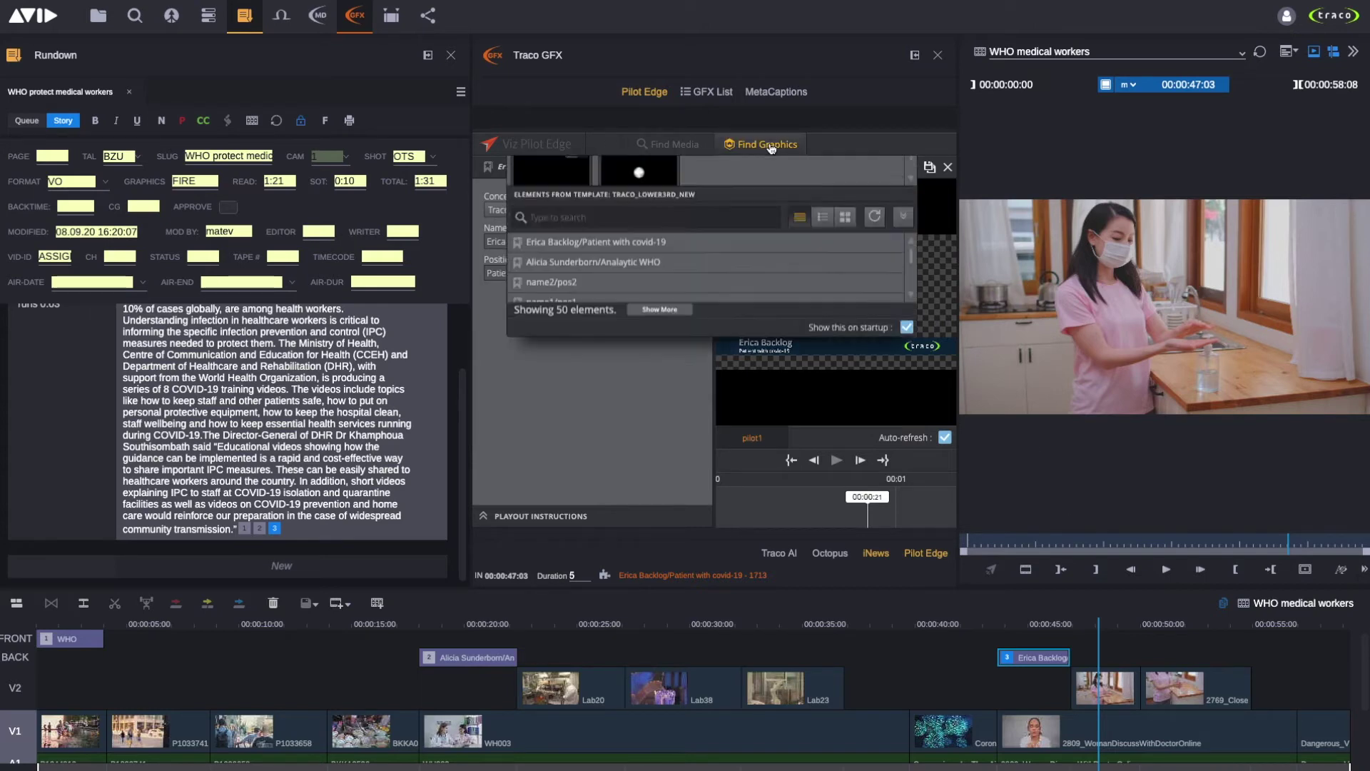
# Fill the Traco-info template with 'Instruction video WHO', save it as element 1714, and place it in the story.
pyautogui.scroll(-1, 747, 297)
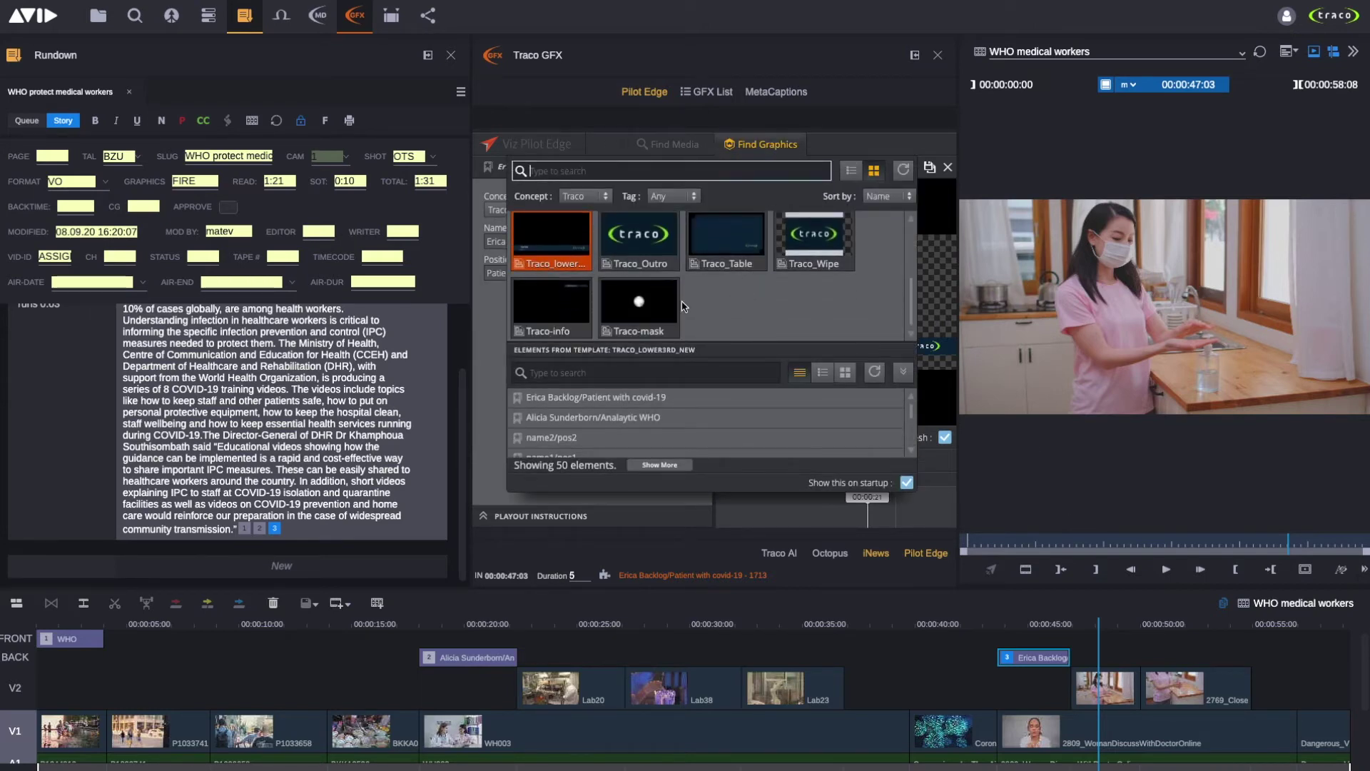
pyautogui.click(556, 309)
pyautogui.doubleClick(556, 309)
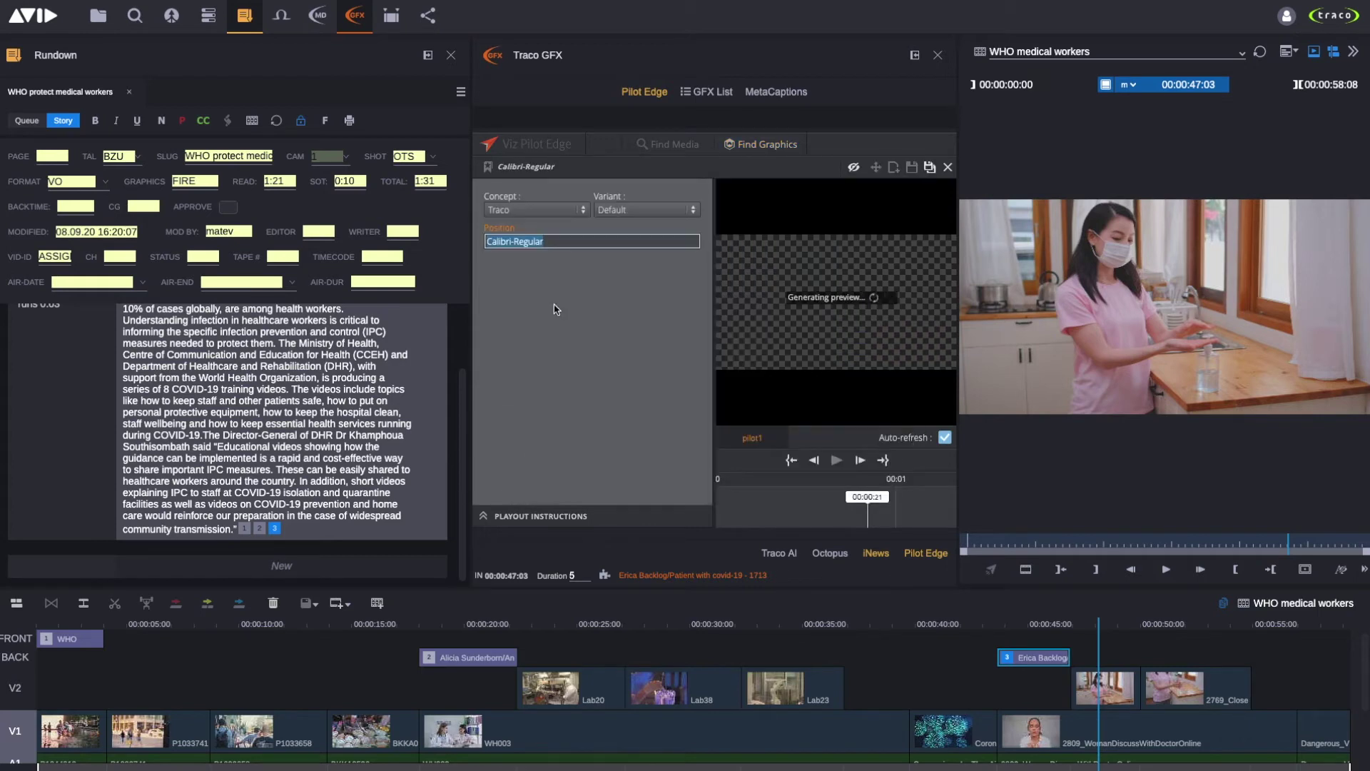
pyautogui.press('BackSpace')
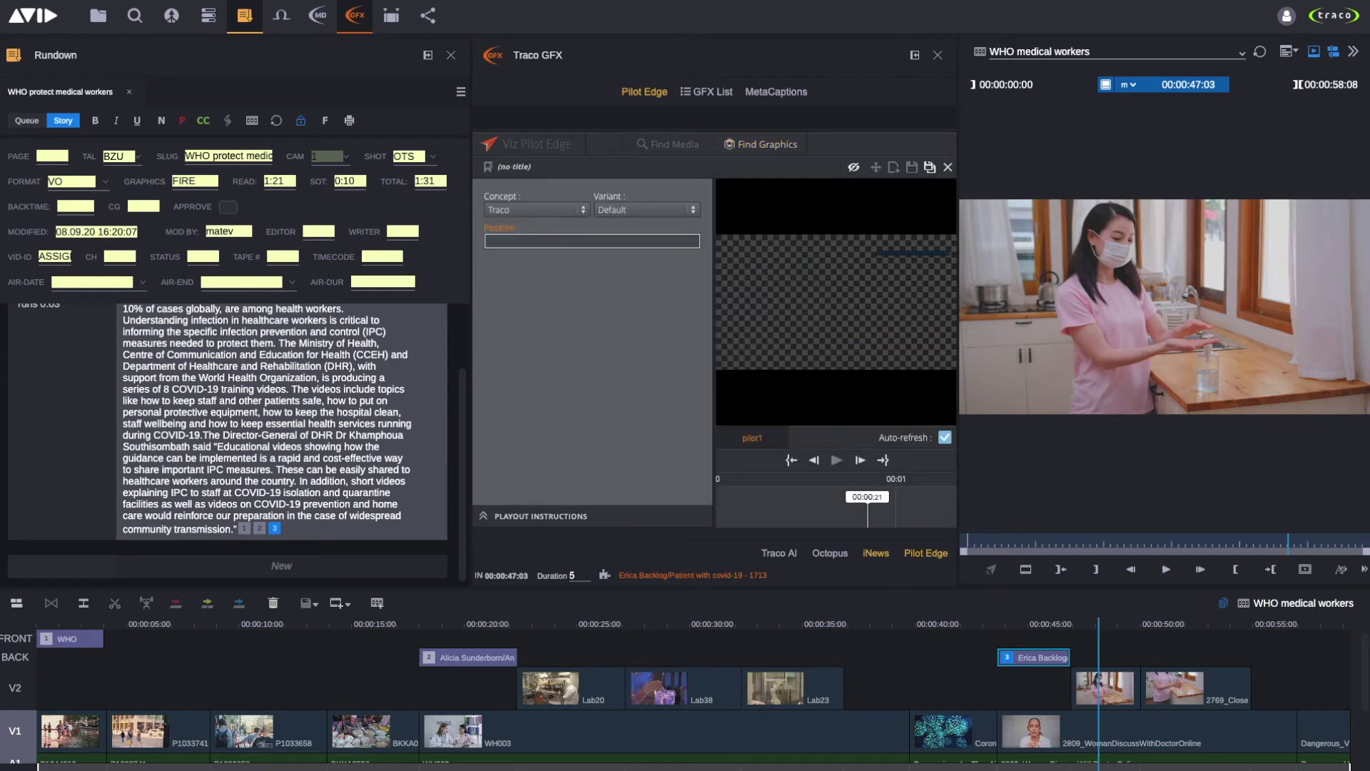
pyautogui.write('Instruction video WHO')
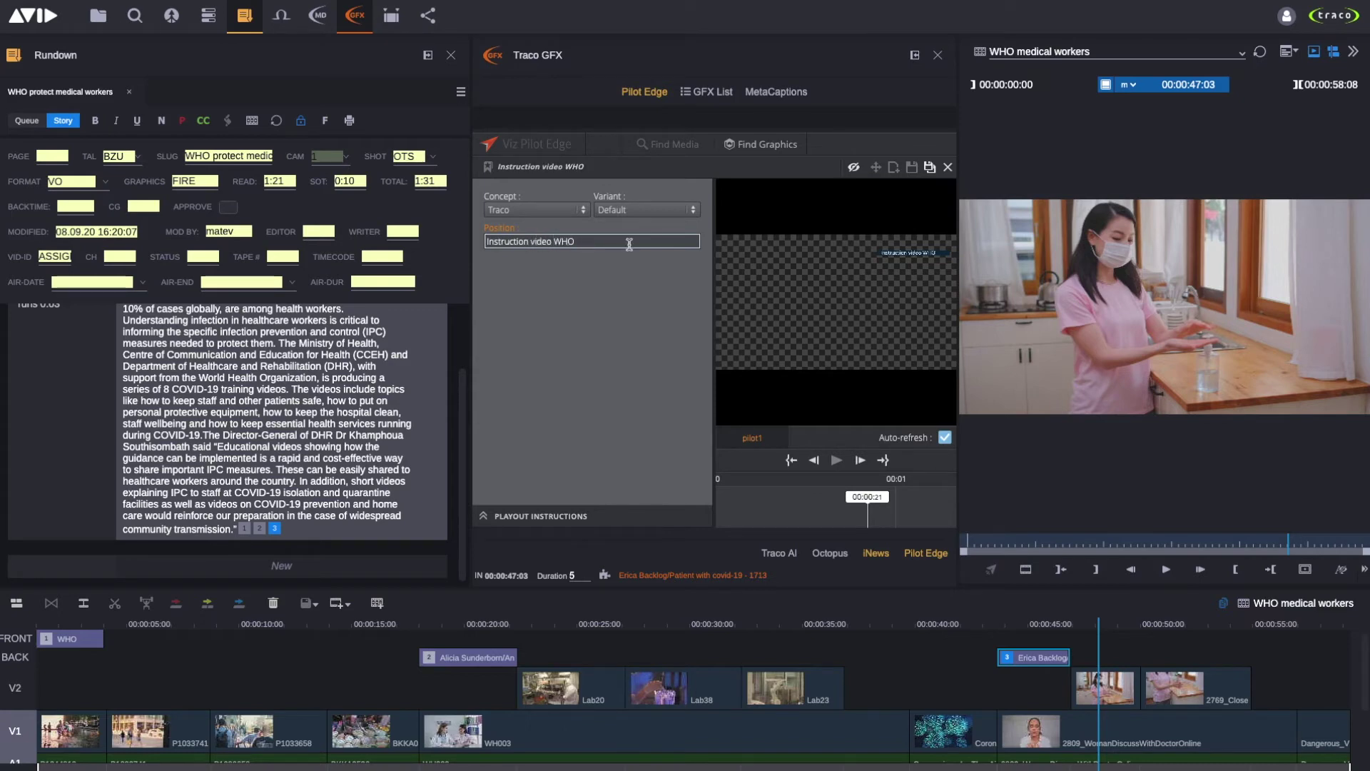
pyautogui.click(930, 167)
pyautogui.click(748, 366)
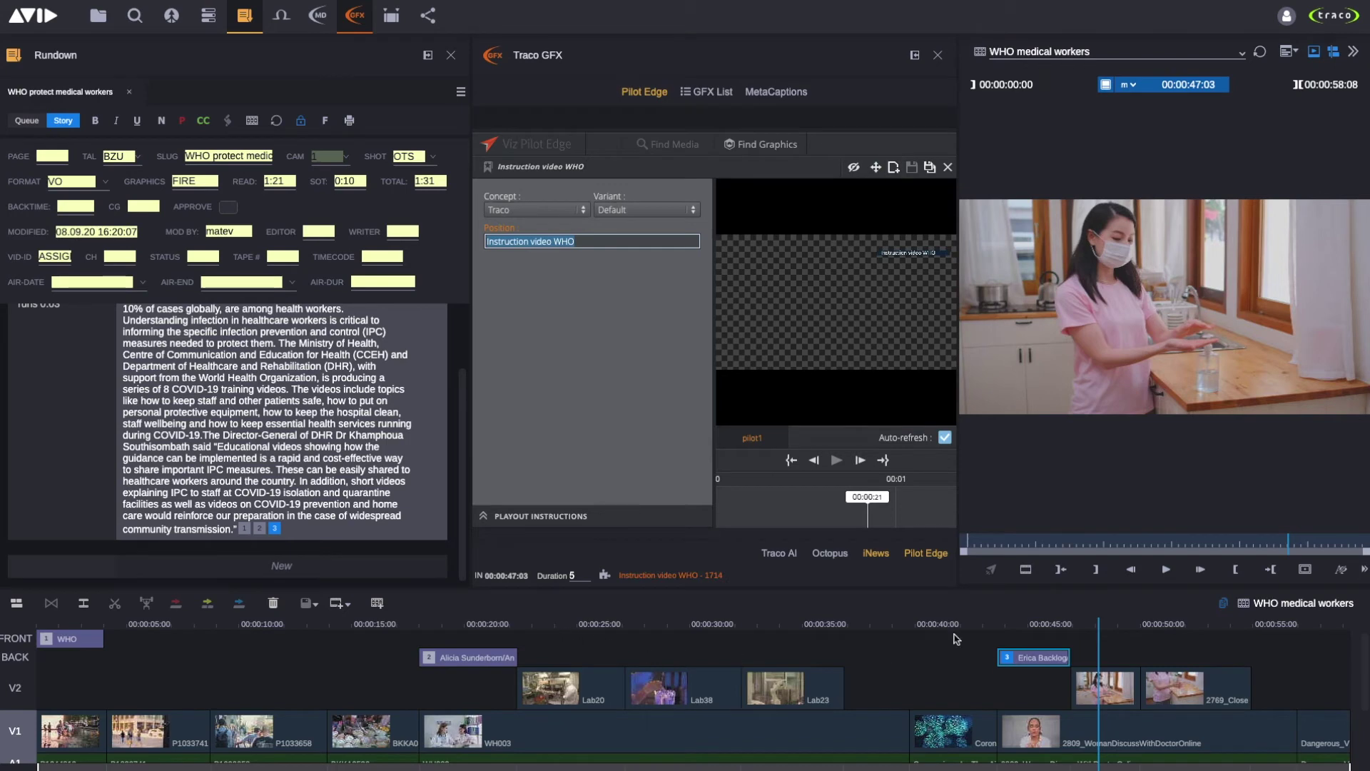
pyautogui.click(1072, 625)
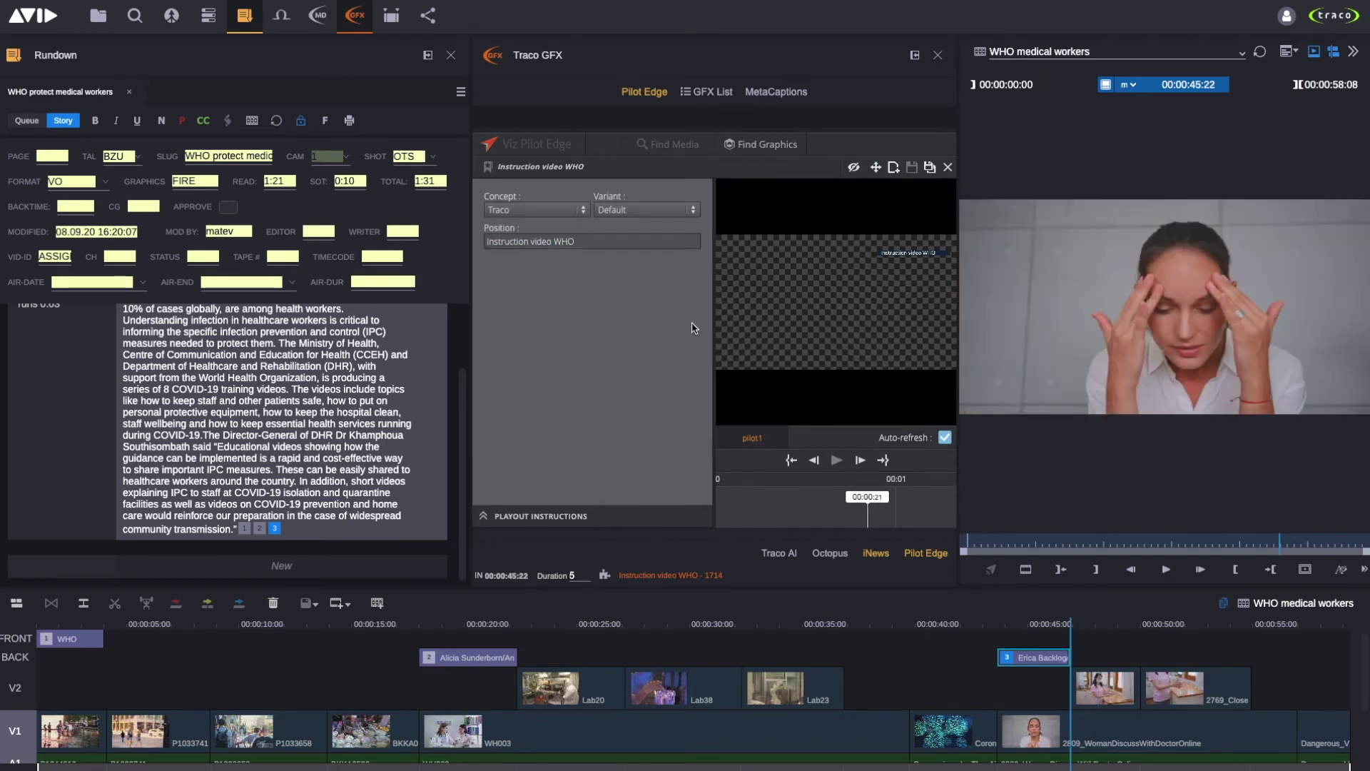
pyautogui.moveTo(642, 576)
pyautogui.mouseDown()
pyautogui.moveTo(418, 514)
pyautogui.moveTo(293, 528)
pyautogui.mouseUp()
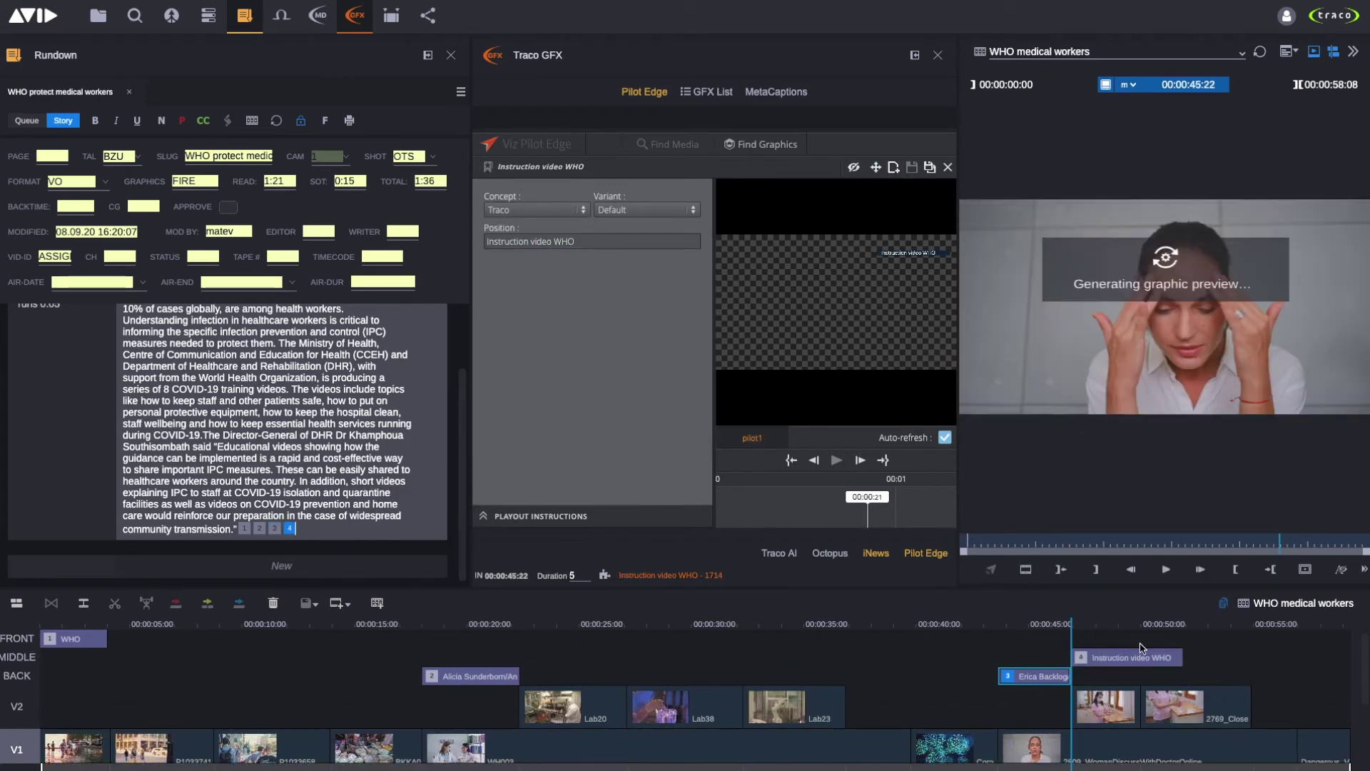
# Check the Instruction video WHO clip at 00:00:46 and stretch its end to about 00:00:54.
pyautogui.click(1128, 663)
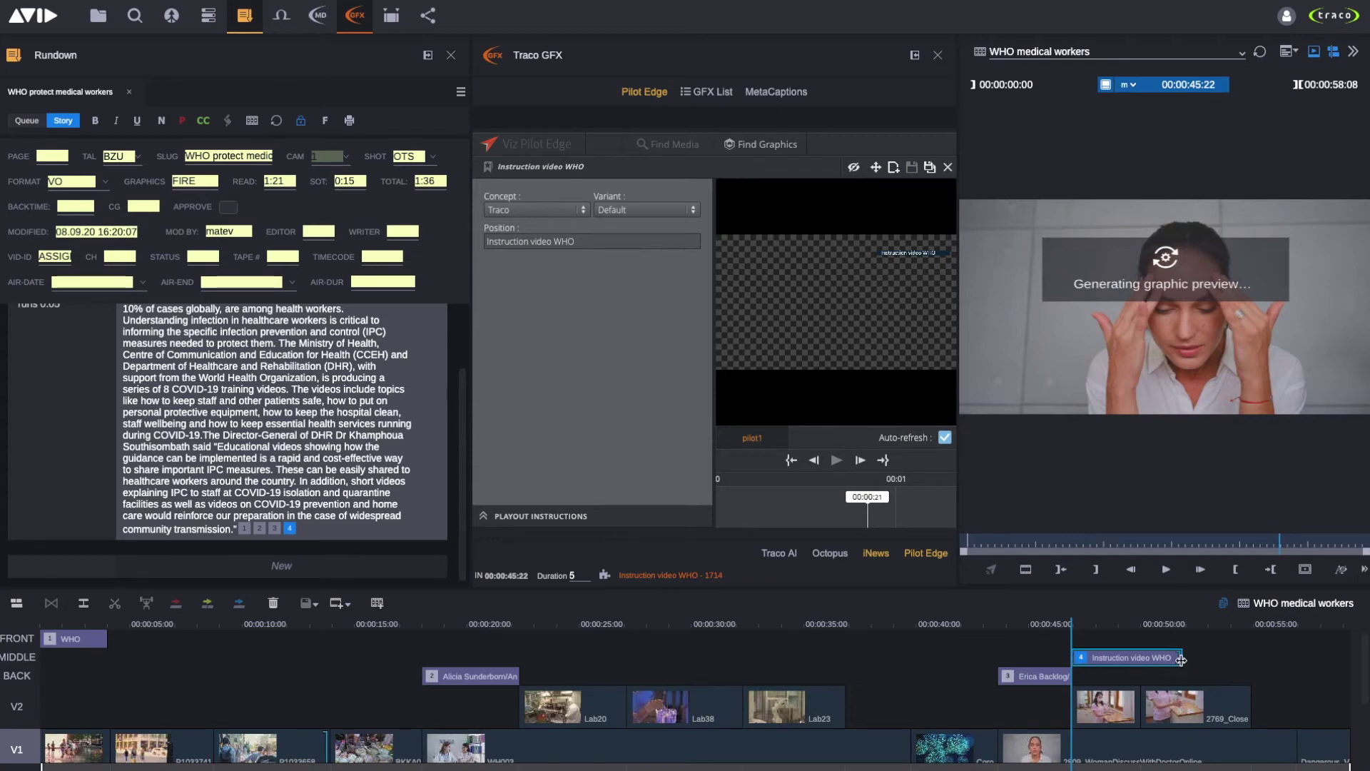
pyautogui.click(1082, 626)
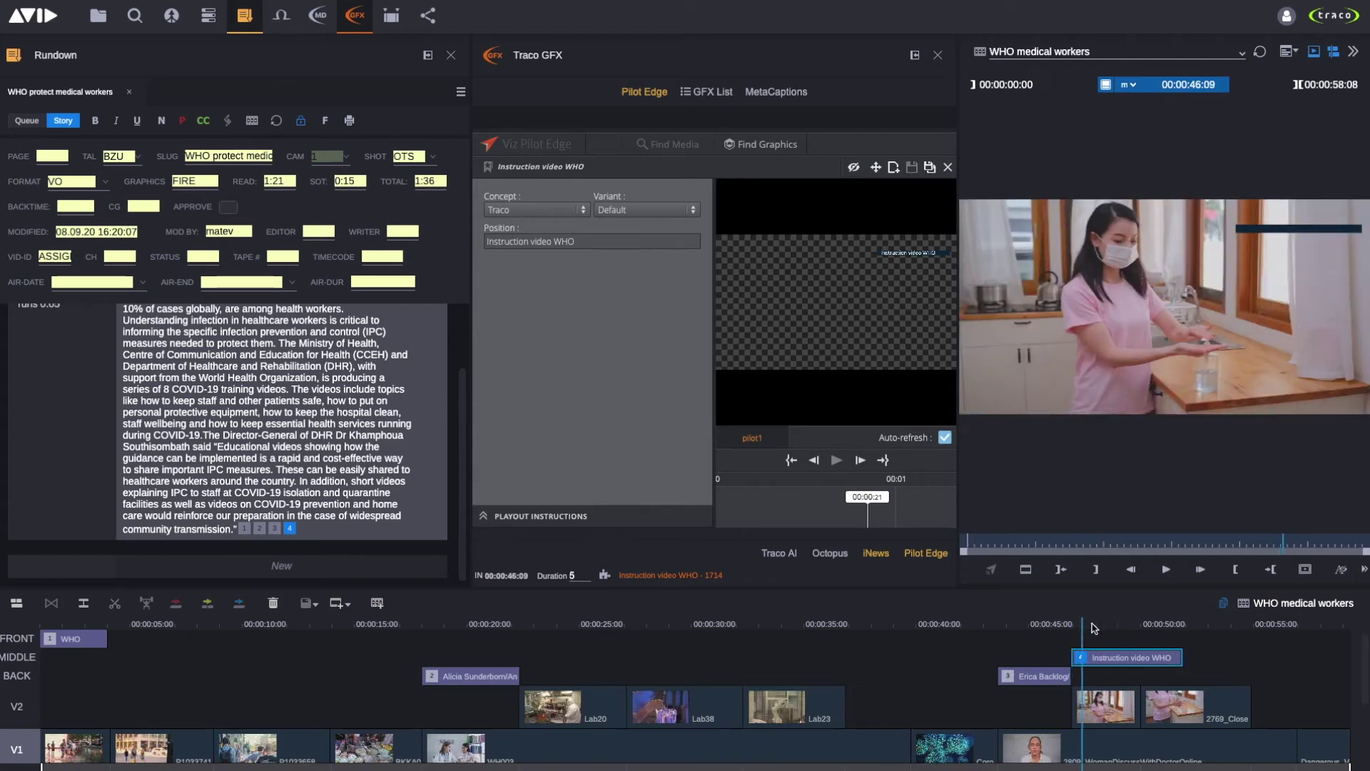
pyautogui.click(1106, 626)
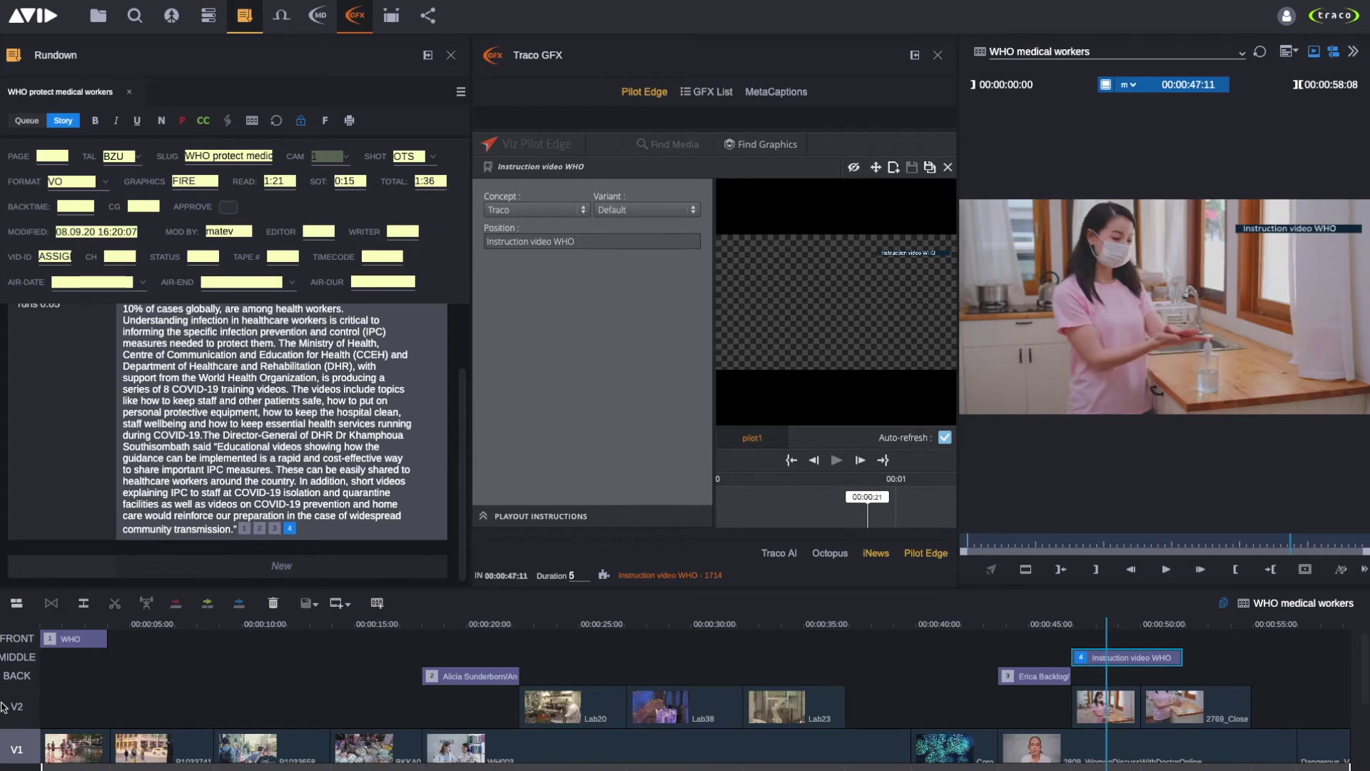
pyautogui.moveTo(1181, 657); pyautogui.dragTo(1248, 657)
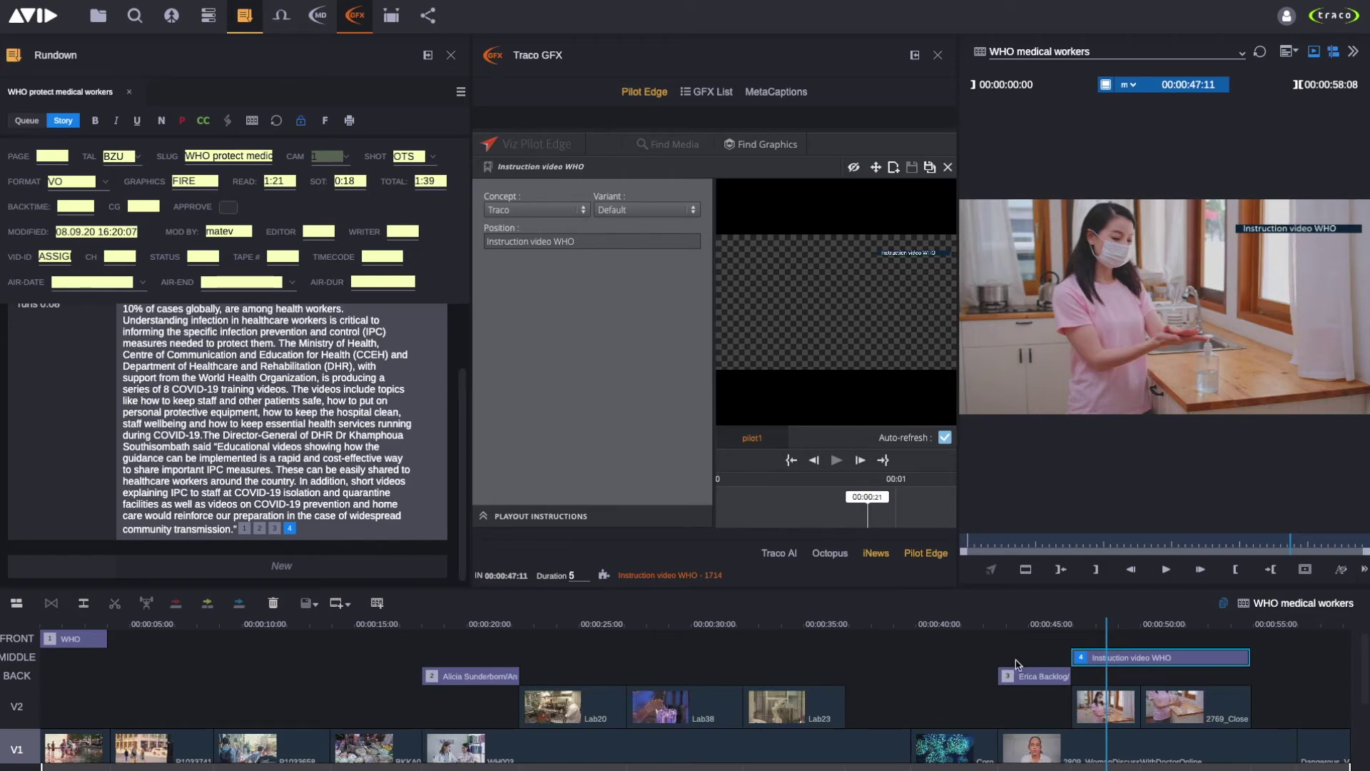
pyautogui.moveTo(532, 626); pyautogui.dragTo(519, 628)
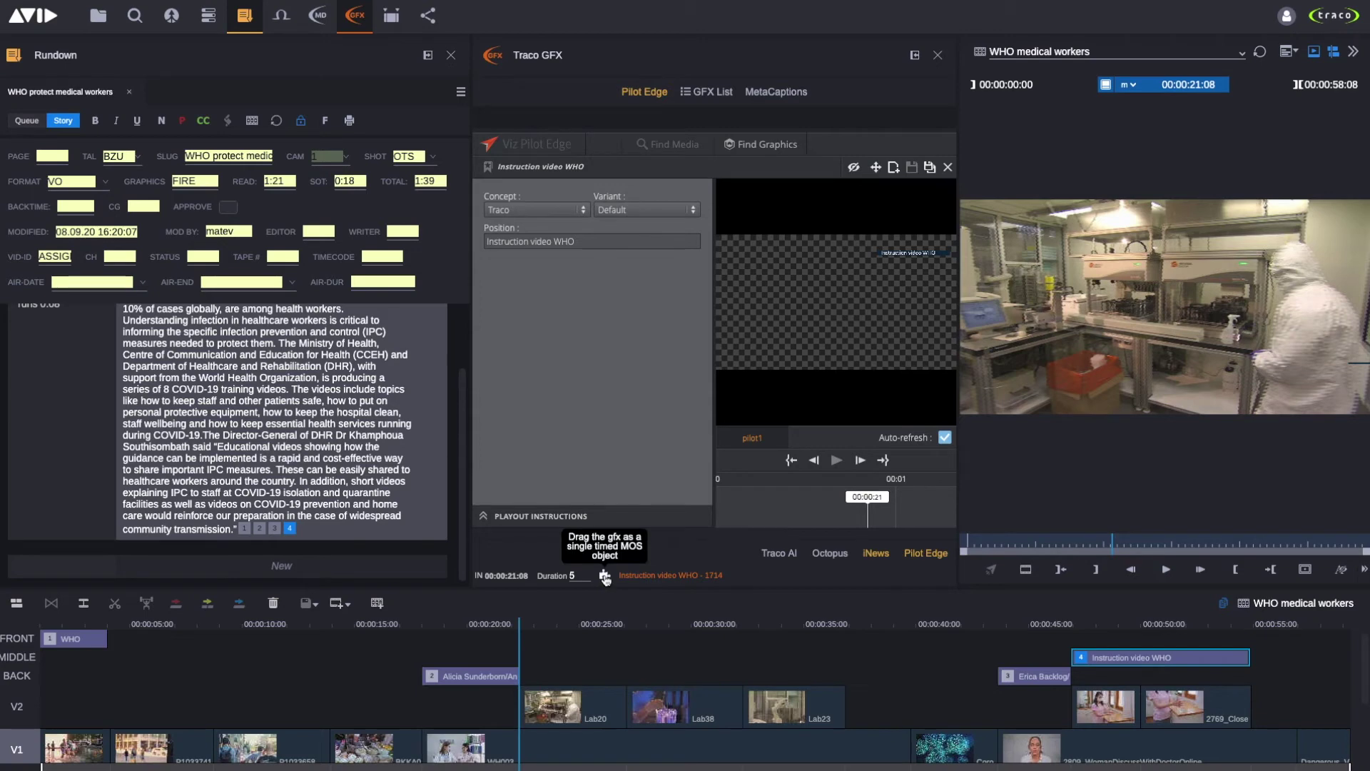
# Add a second Instruction video WHO graphic, extend it to about 00:00:35, and play it back.
pyautogui.moveTo(604, 578); pyautogui.dragTo(394, 538)
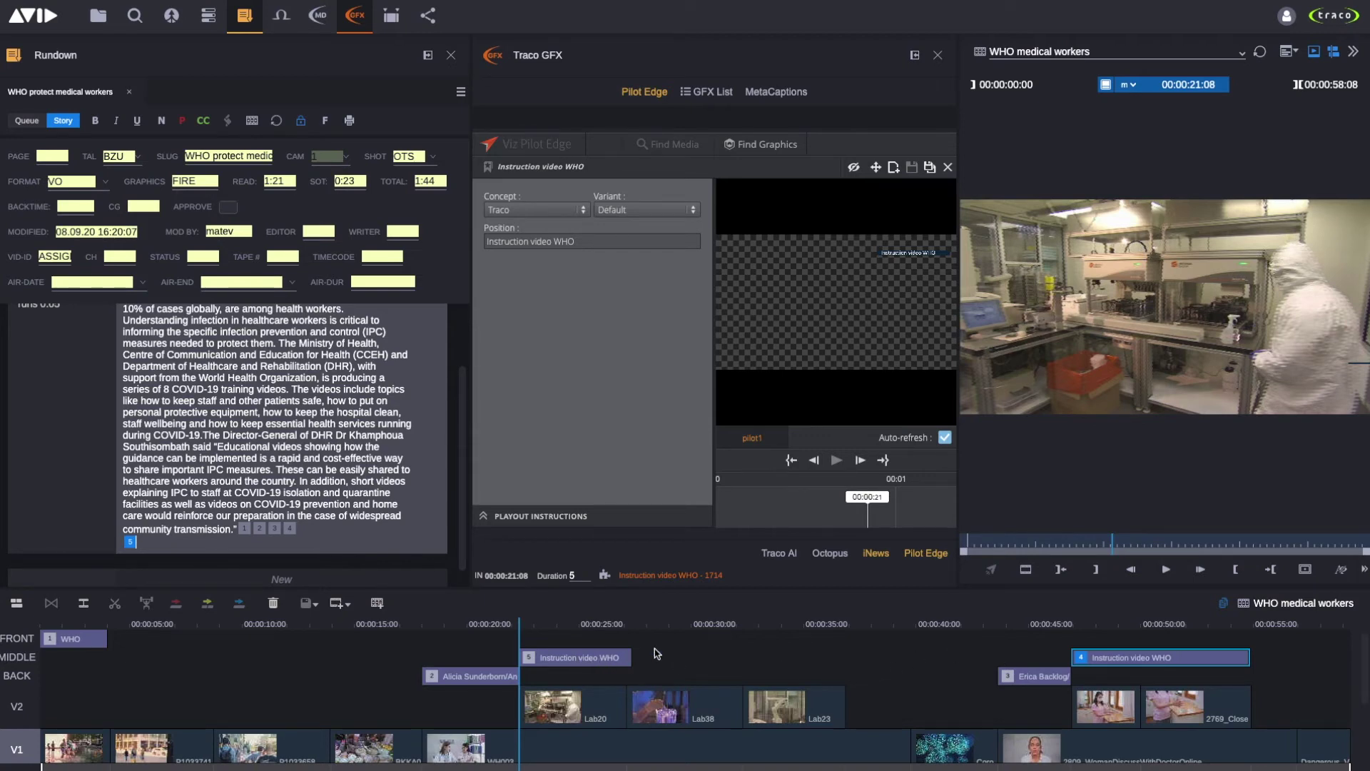
pyautogui.moveTo(631, 656); pyautogui.dragTo(844, 650)
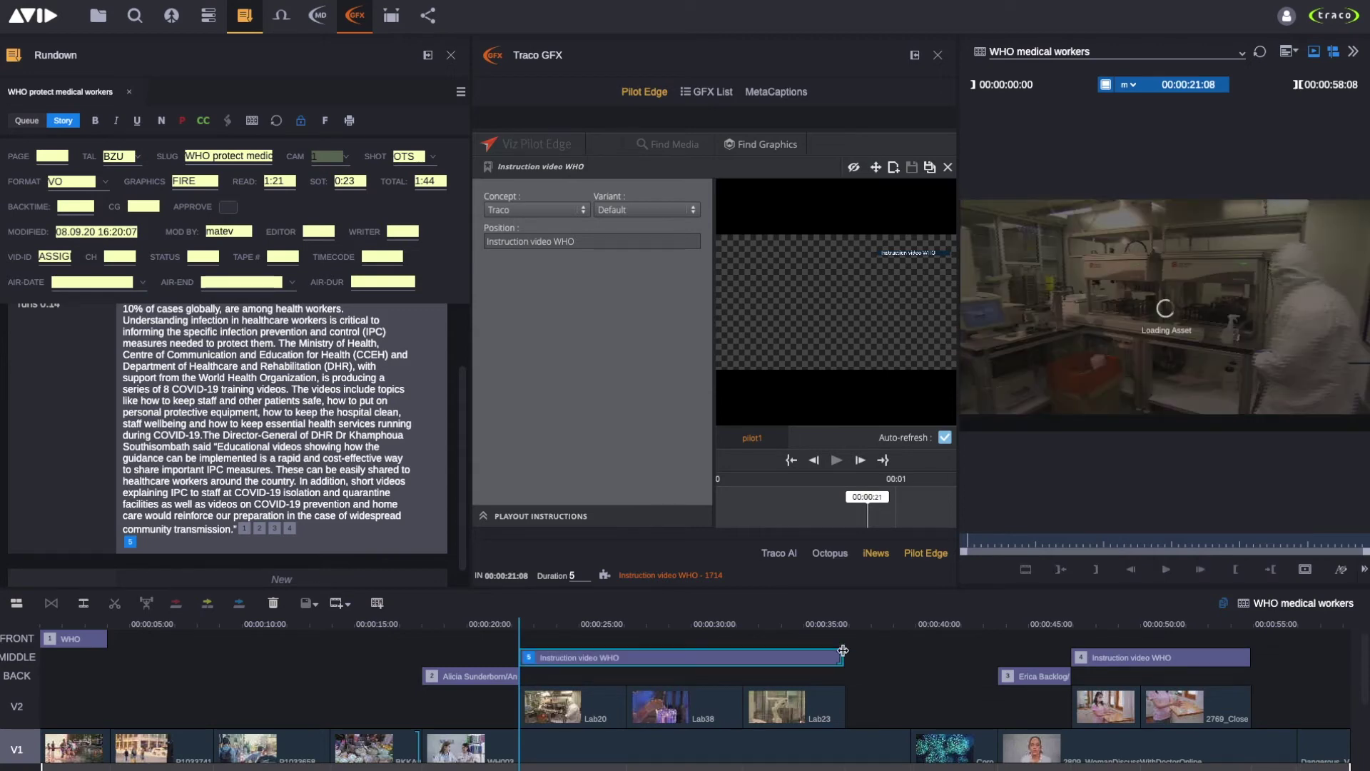
pyautogui.click(413, 626)
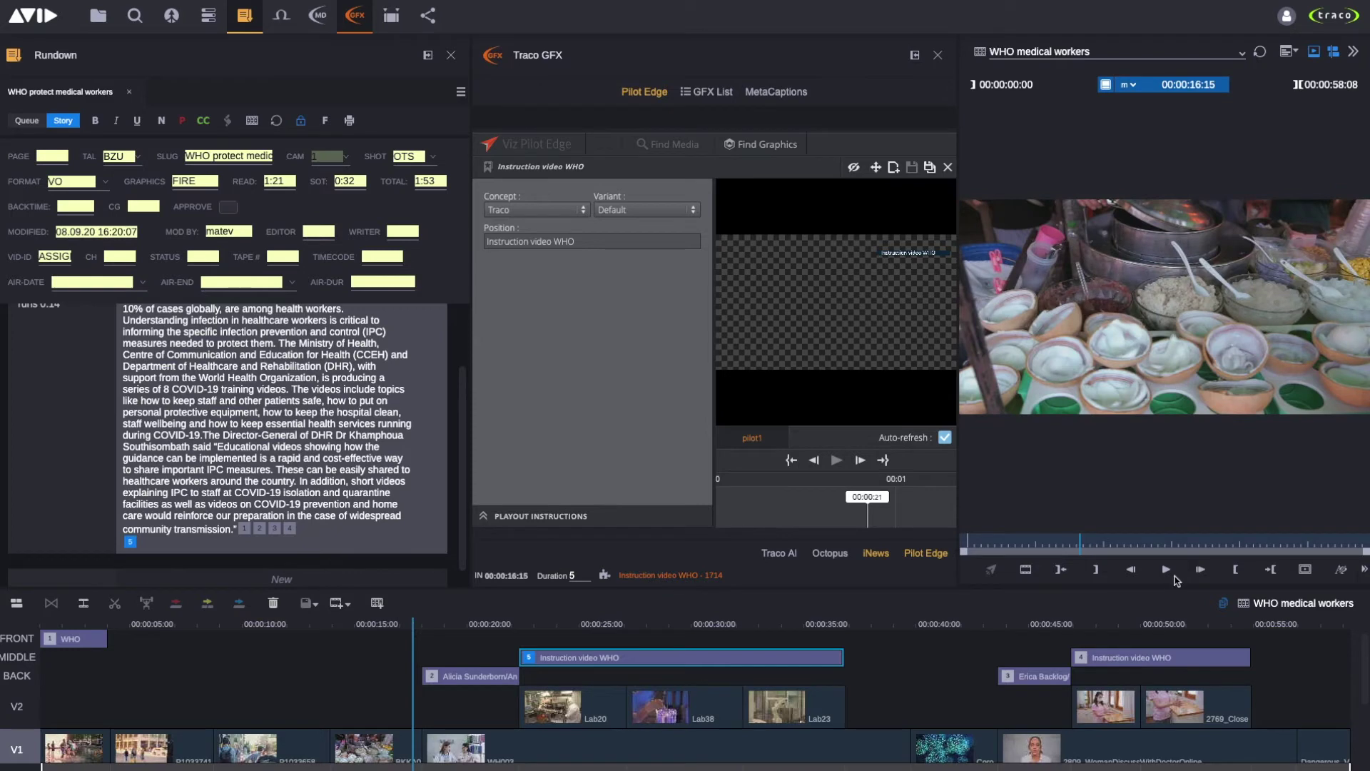
pyautogui.press('space')
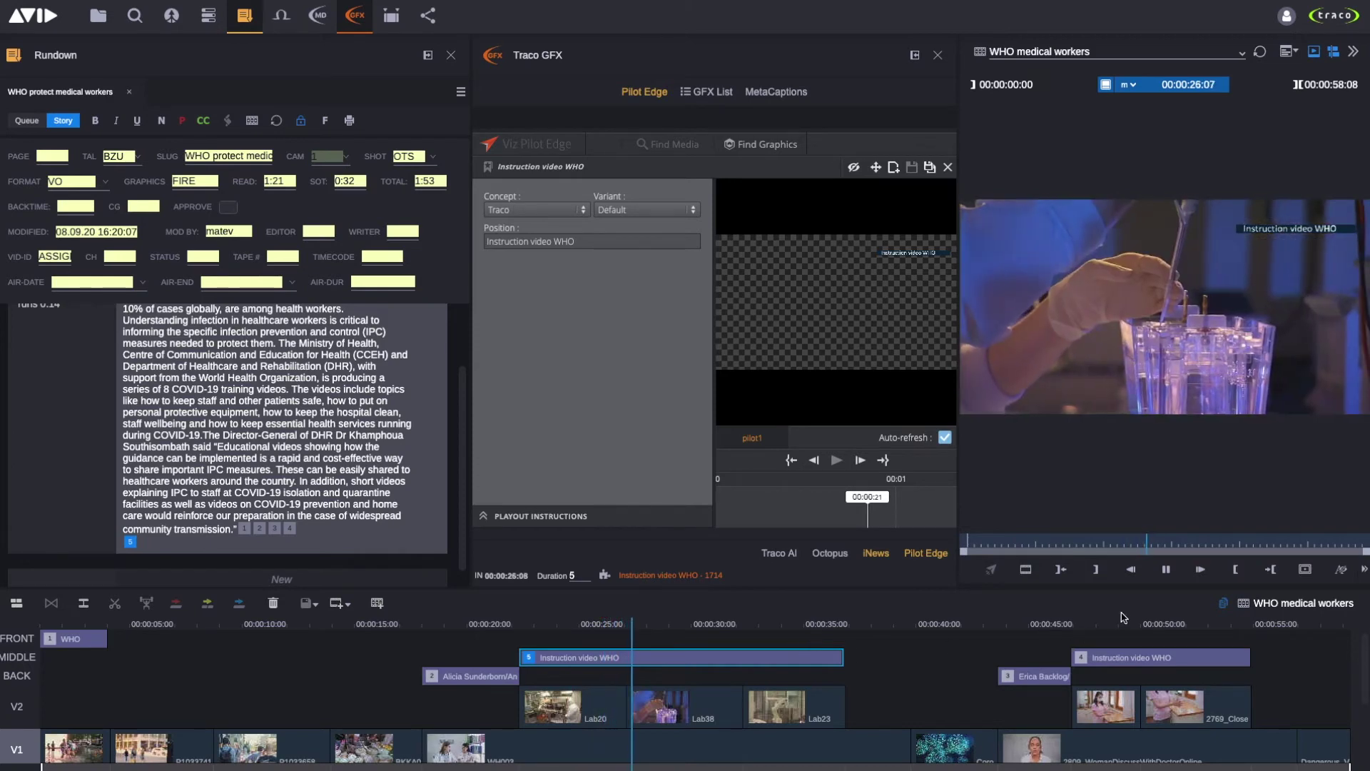
pyautogui.click(1167, 569)
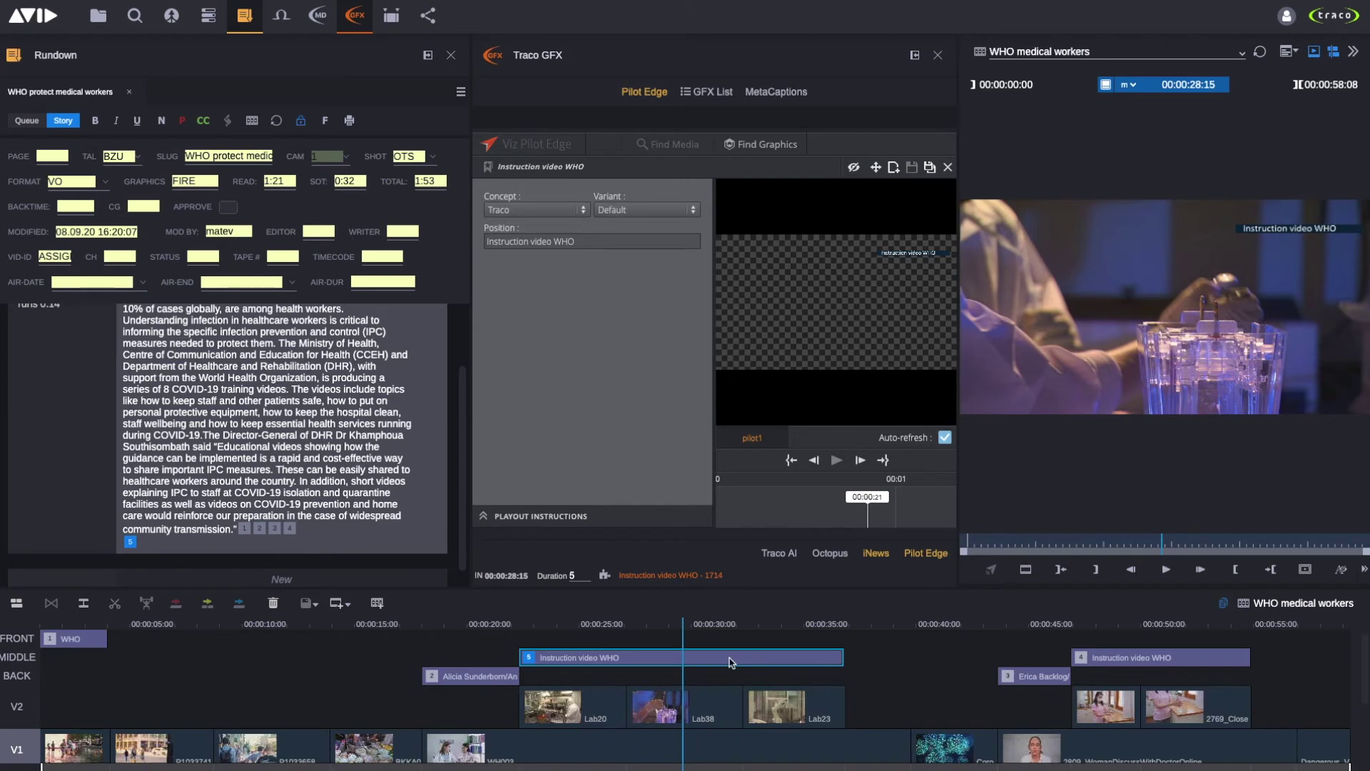
# Shift the second info graphic earlier to start near 00:00:20 and review it frame by frame.
pyautogui.moveTo(738, 661); pyautogui.dragTo(701, 662)
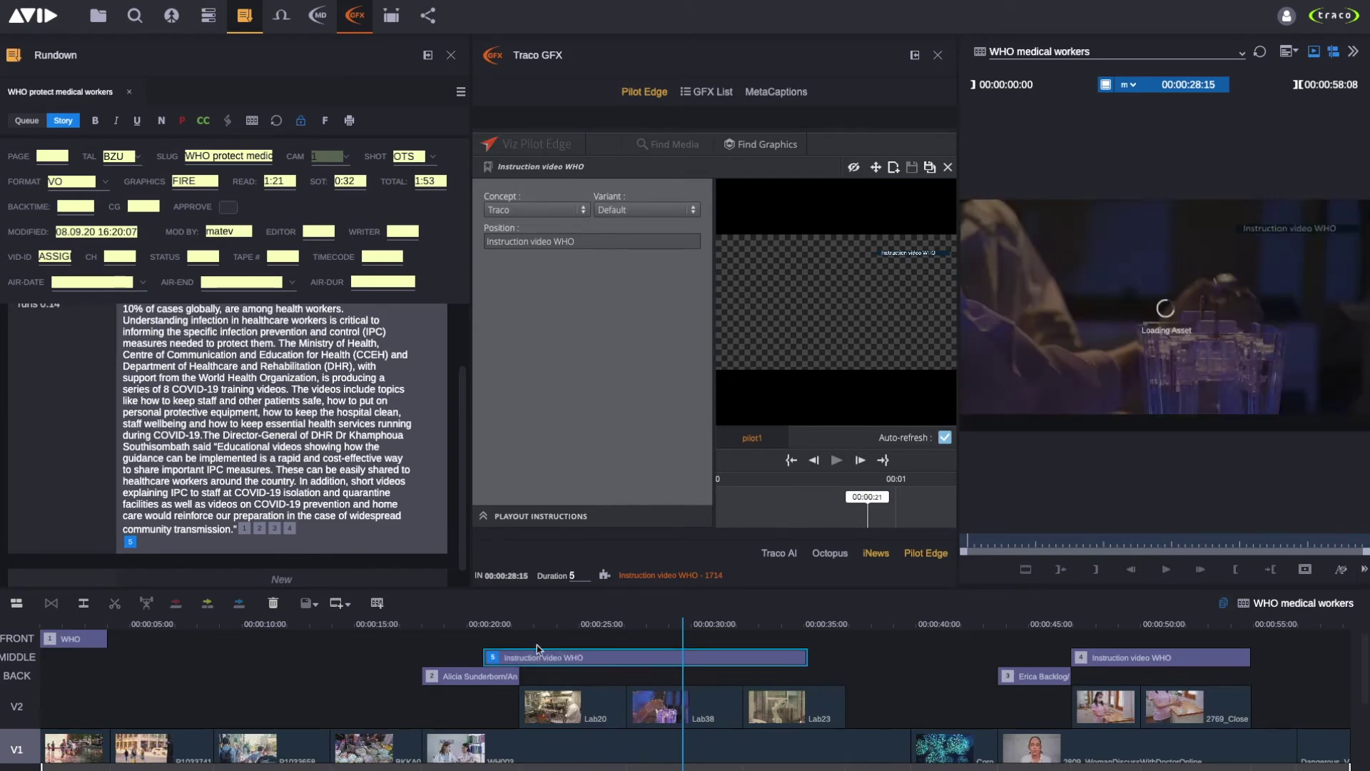
pyautogui.click(490, 627)
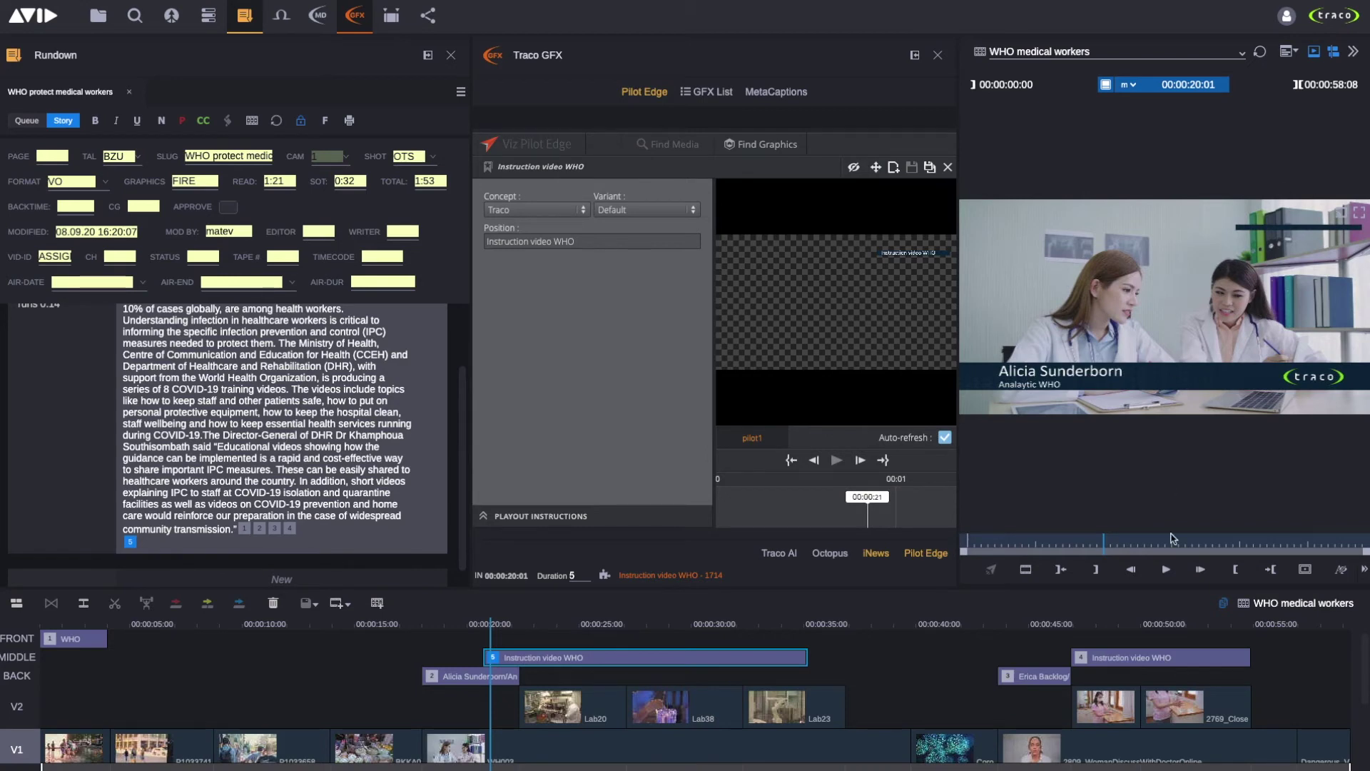
pyautogui.click(1198, 570)
pyautogui.click(1198, 569)
pyautogui.click(1197, 569)
pyautogui.click(1197, 569)
pyautogui.click(1198, 569)
pyautogui.click(1197, 570)
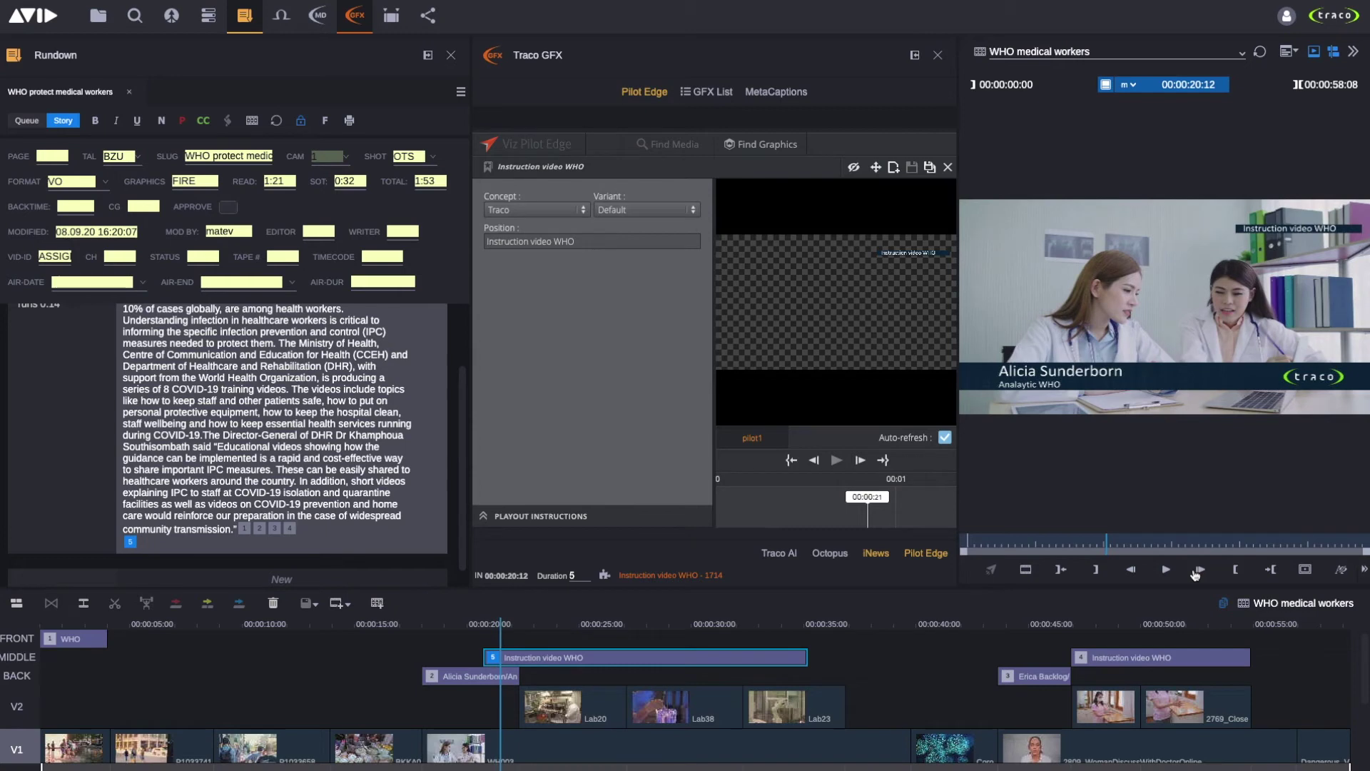
pyautogui.click(404, 626)
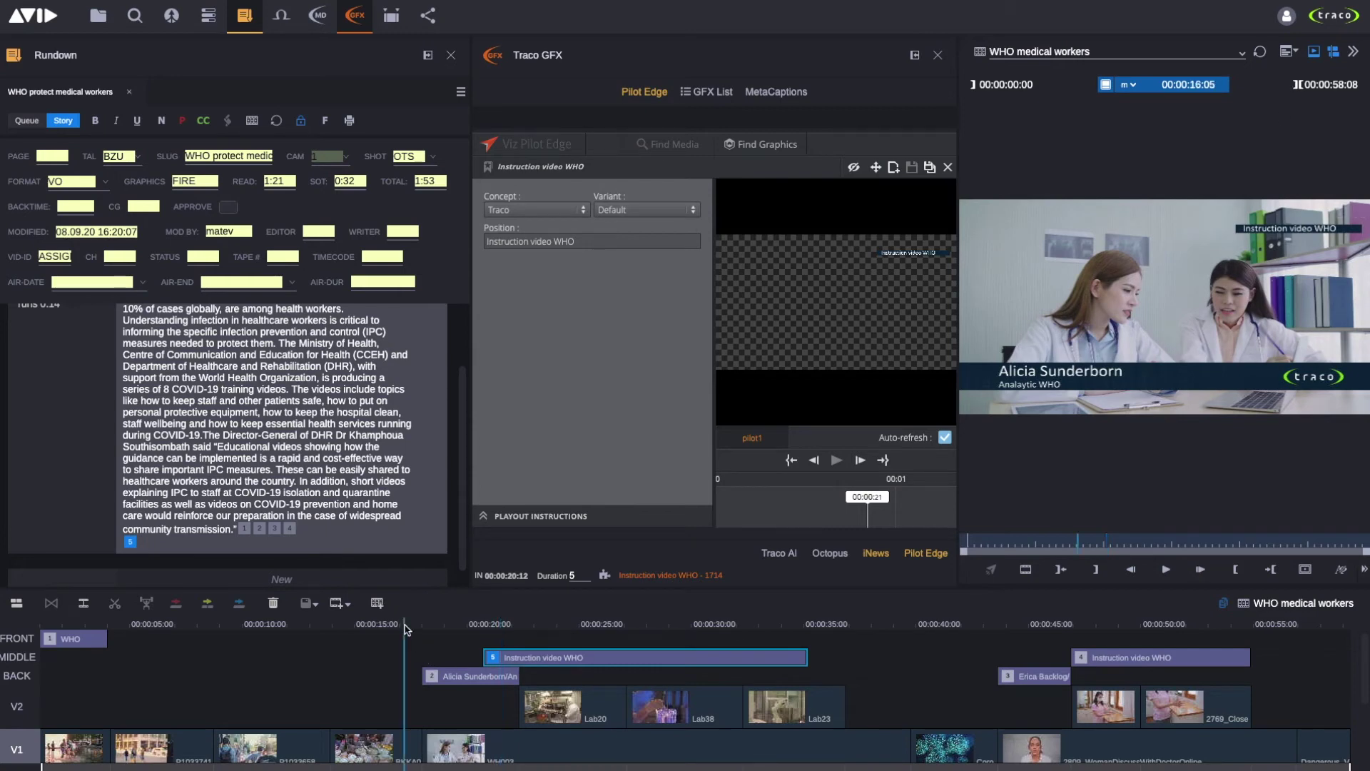
pyautogui.click(1167, 572)
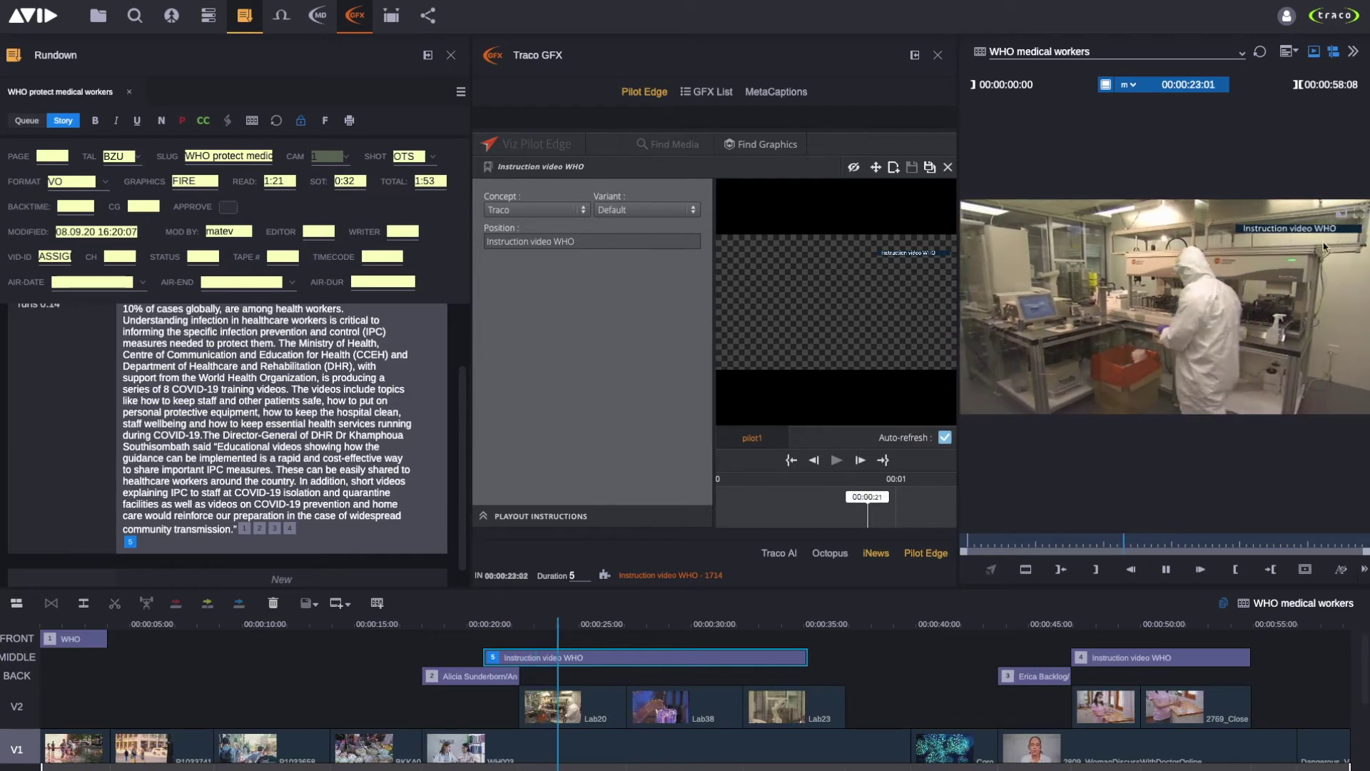
pyautogui.click(1166, 569)
pyautogui.moveTo(222, 625); pyautogui.dragTo(189, 625)
# From the Traco_Table template, open the SOURCE: worldometer.com stats element with USA and UK figures.
pyautogui.click(776, 145)
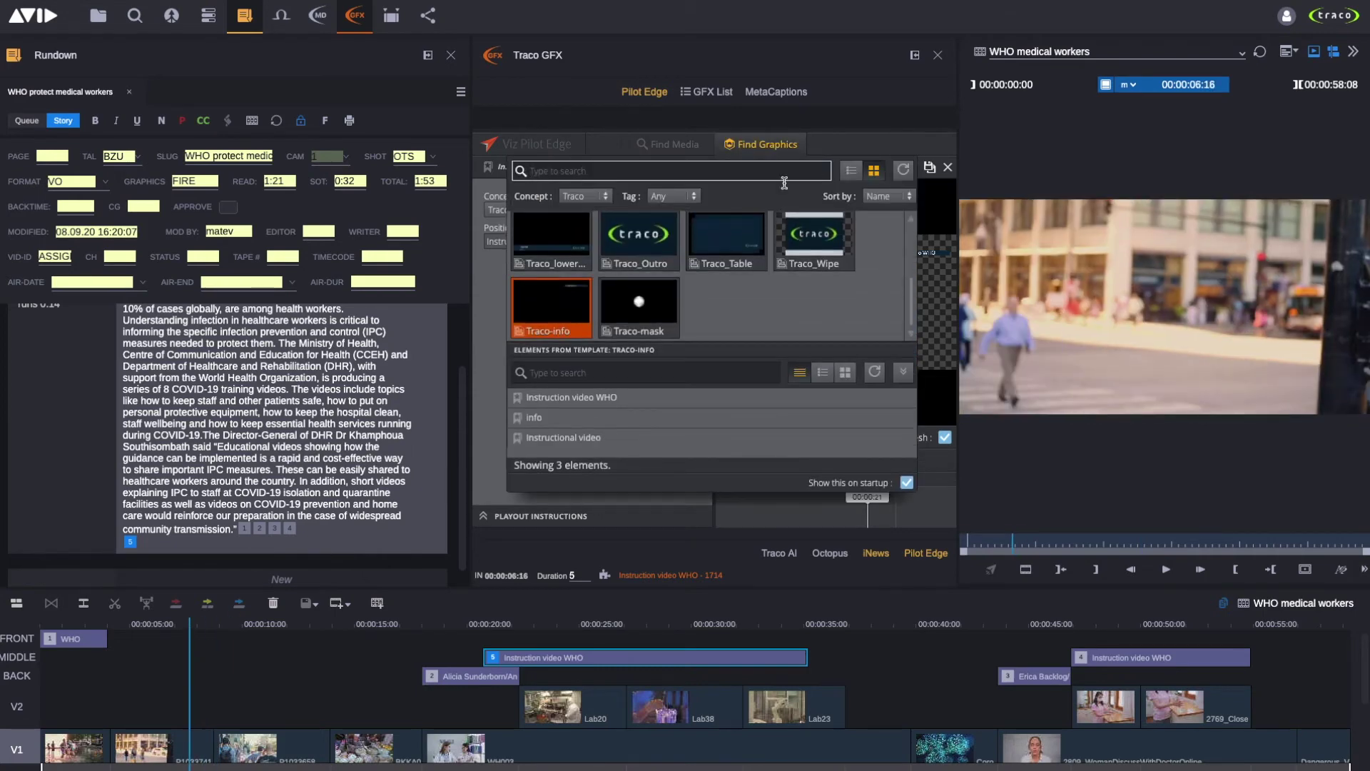
pyautogui.click(739, 250)
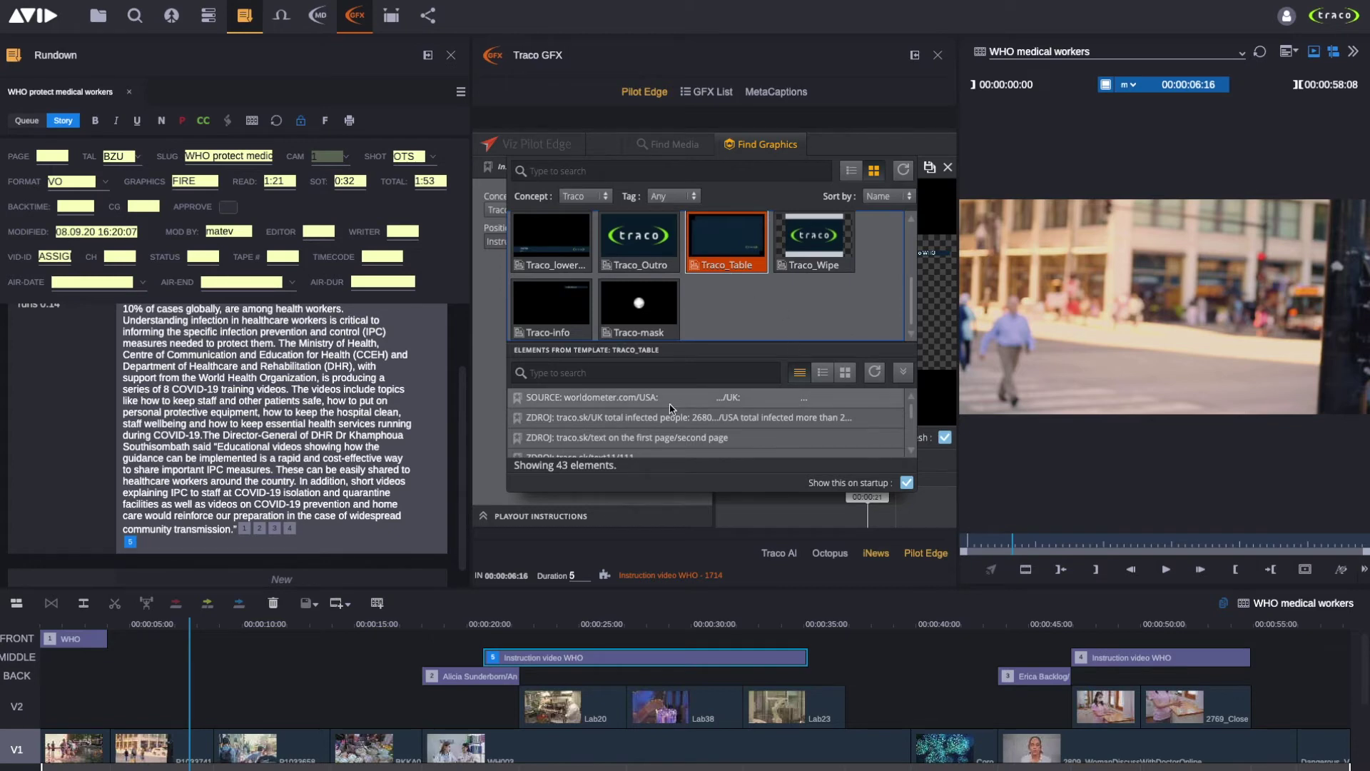
pyautogui.click(628, 404)
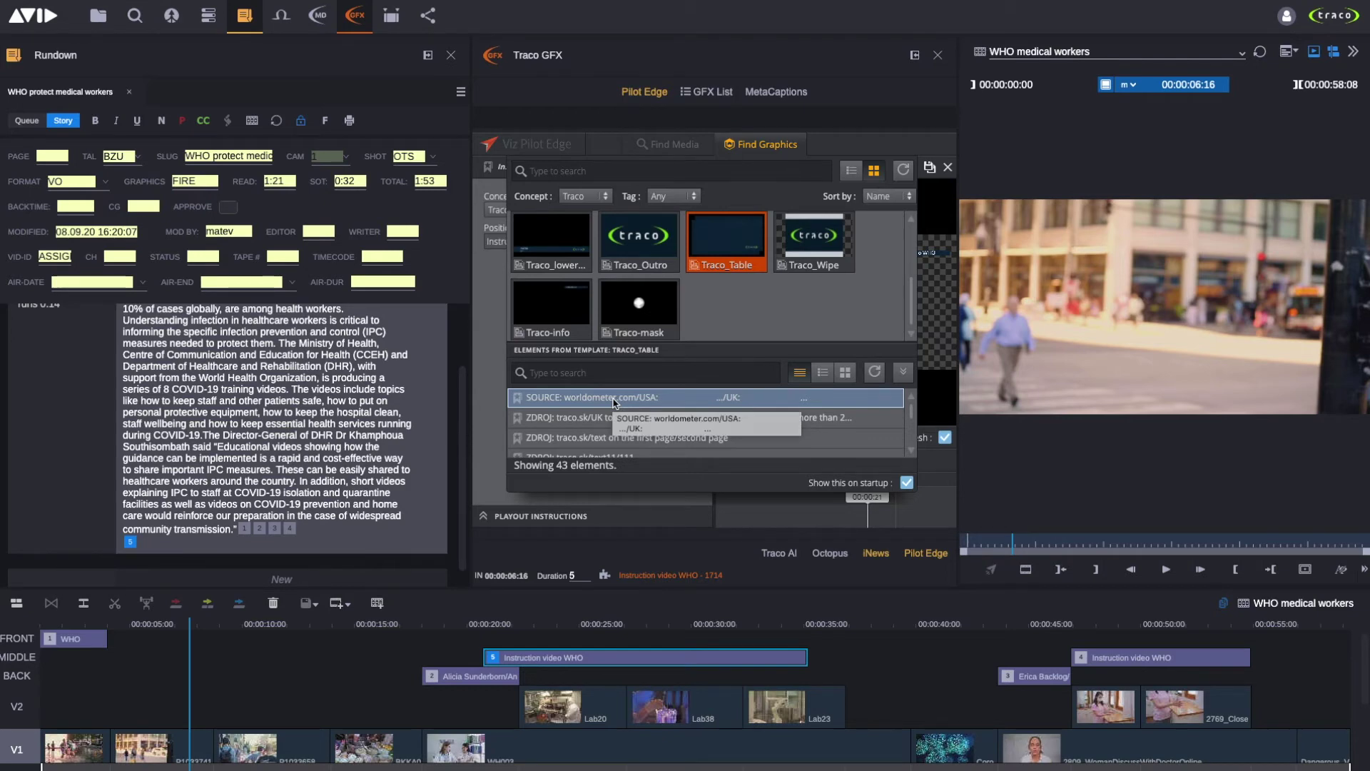
pyautogui.doubleClick(605, 401)
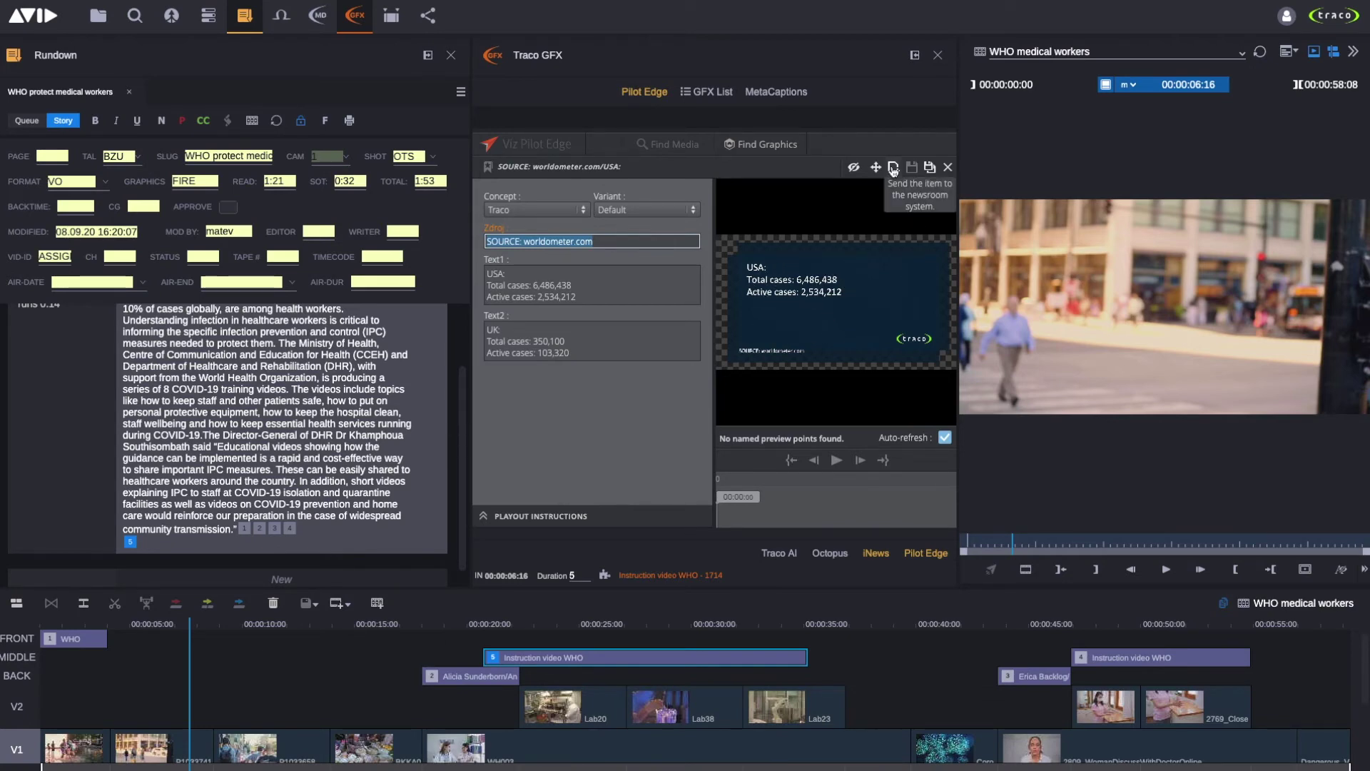
# Set the USA/UK cases table graphic's duration to 8 seconds.
pyautogui.press('Tab')
pyautogui.press('Tab')
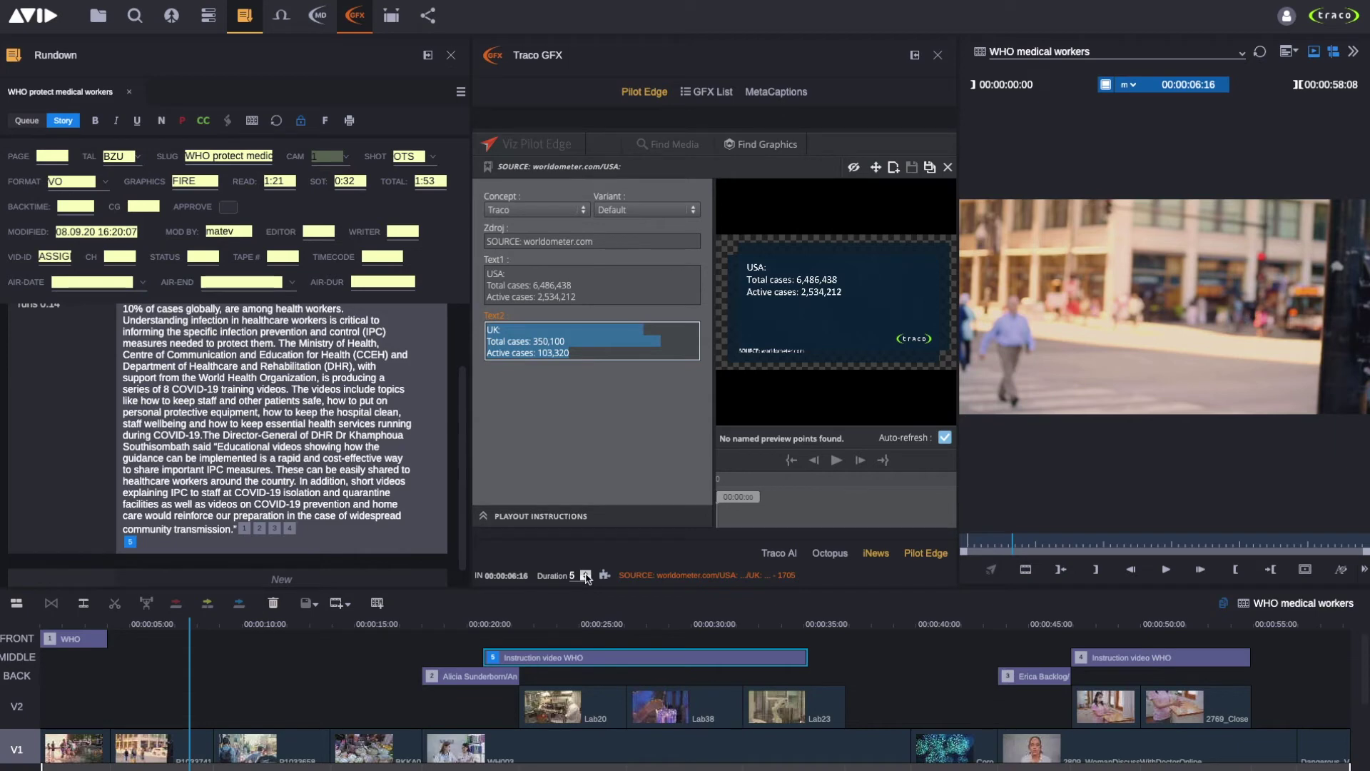
pyautogui.doubleClick(584, 575)
pyautogui.write('7')
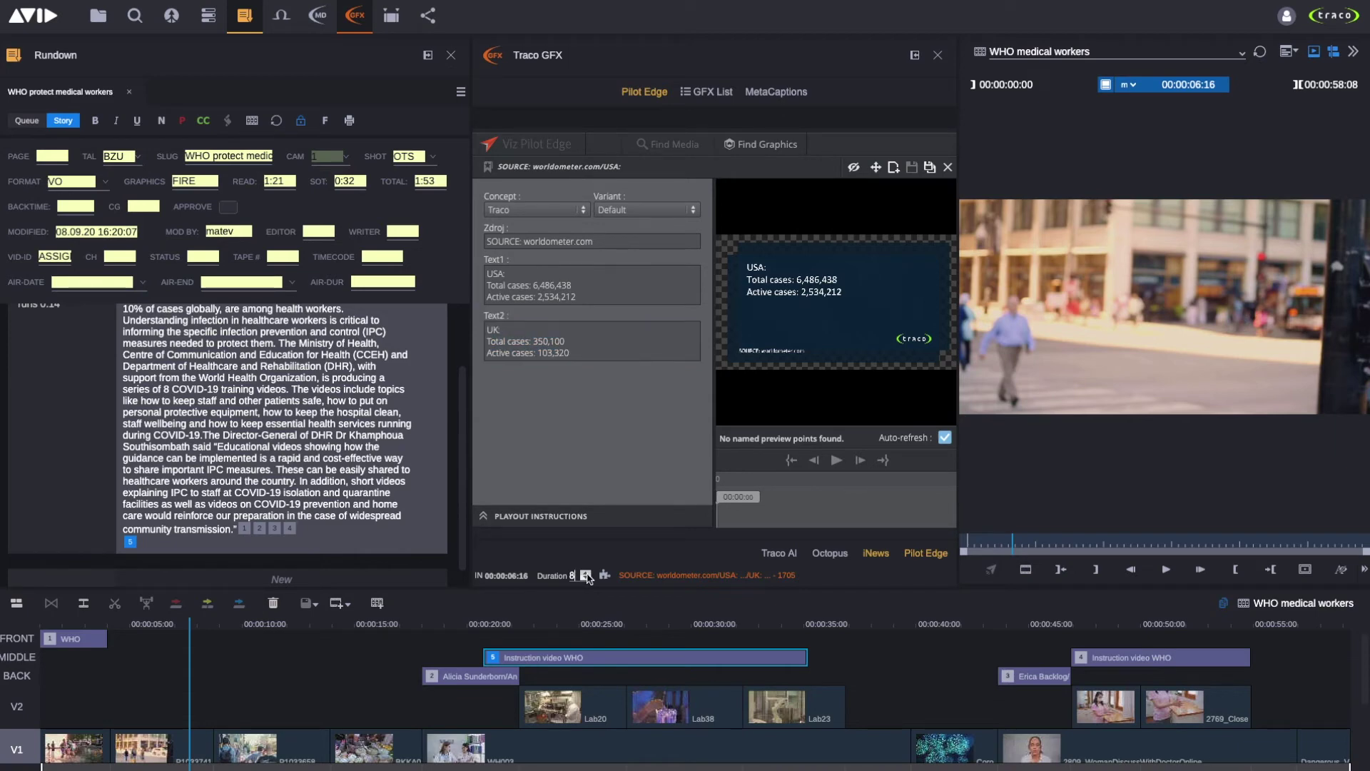
# Insert the cases table graphic into the story at about 00:00:04:21.
pyautogui.click(179, 628)
pyautogui.moveTo(178, 630); pyautogui.dragTo(149, 628)
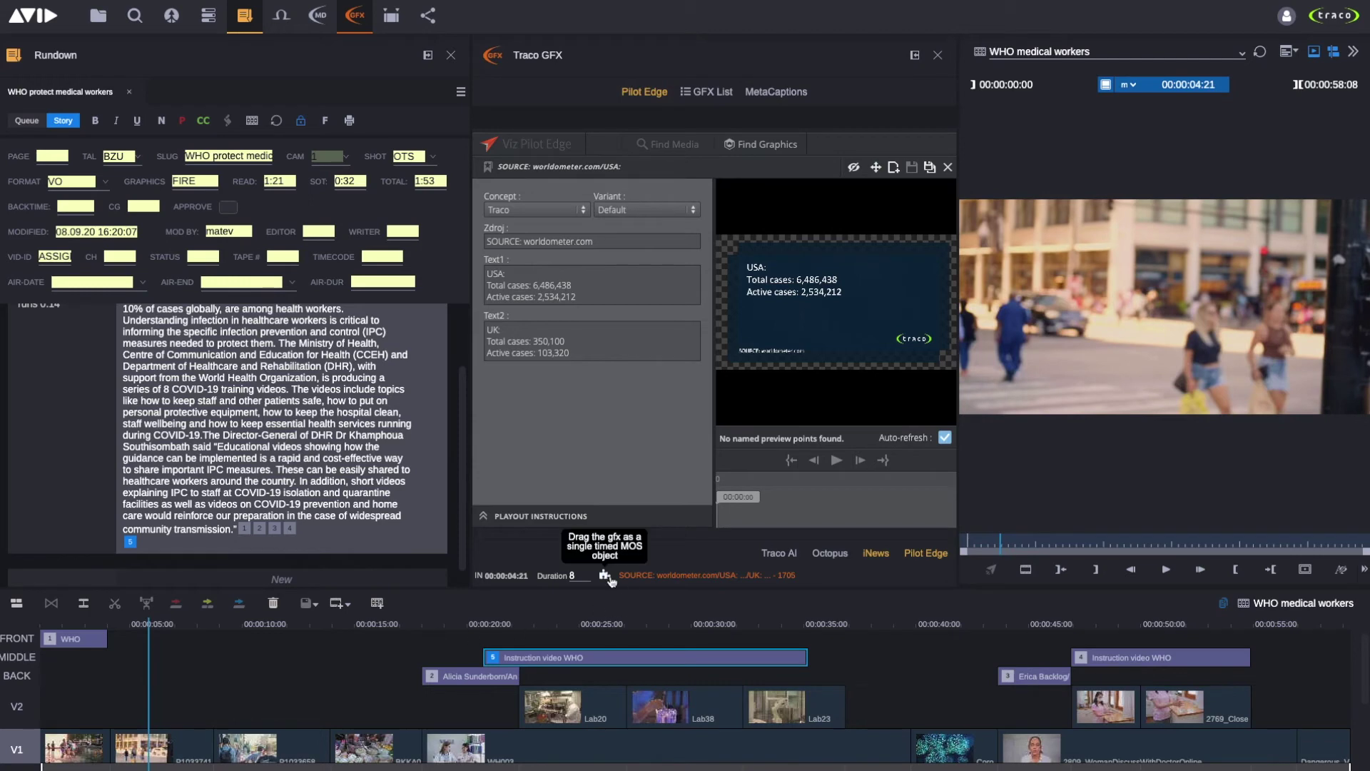
pyautogui.moveTo(605, 575); pyautogui.dragTo(338, 530)
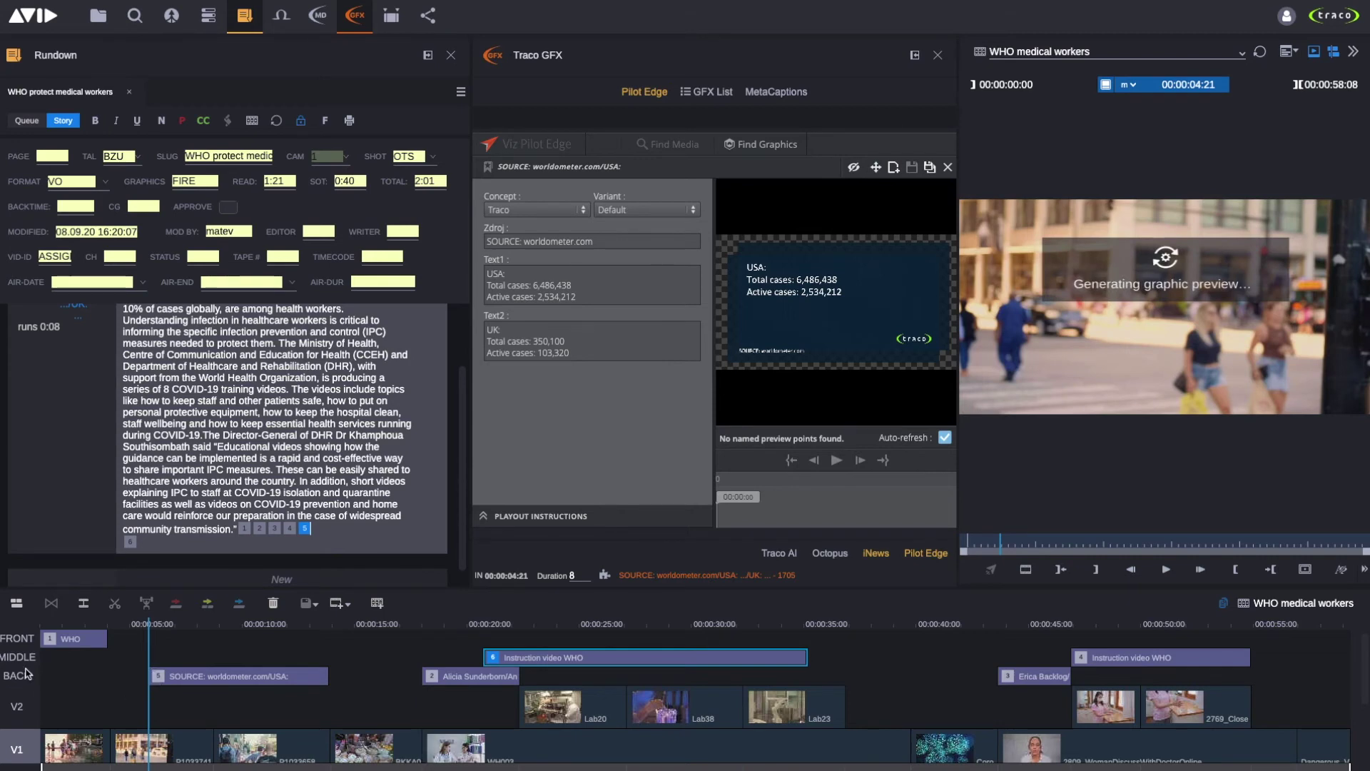
pyautogui.click(166, 626)
pyautogui.click(145, 626)
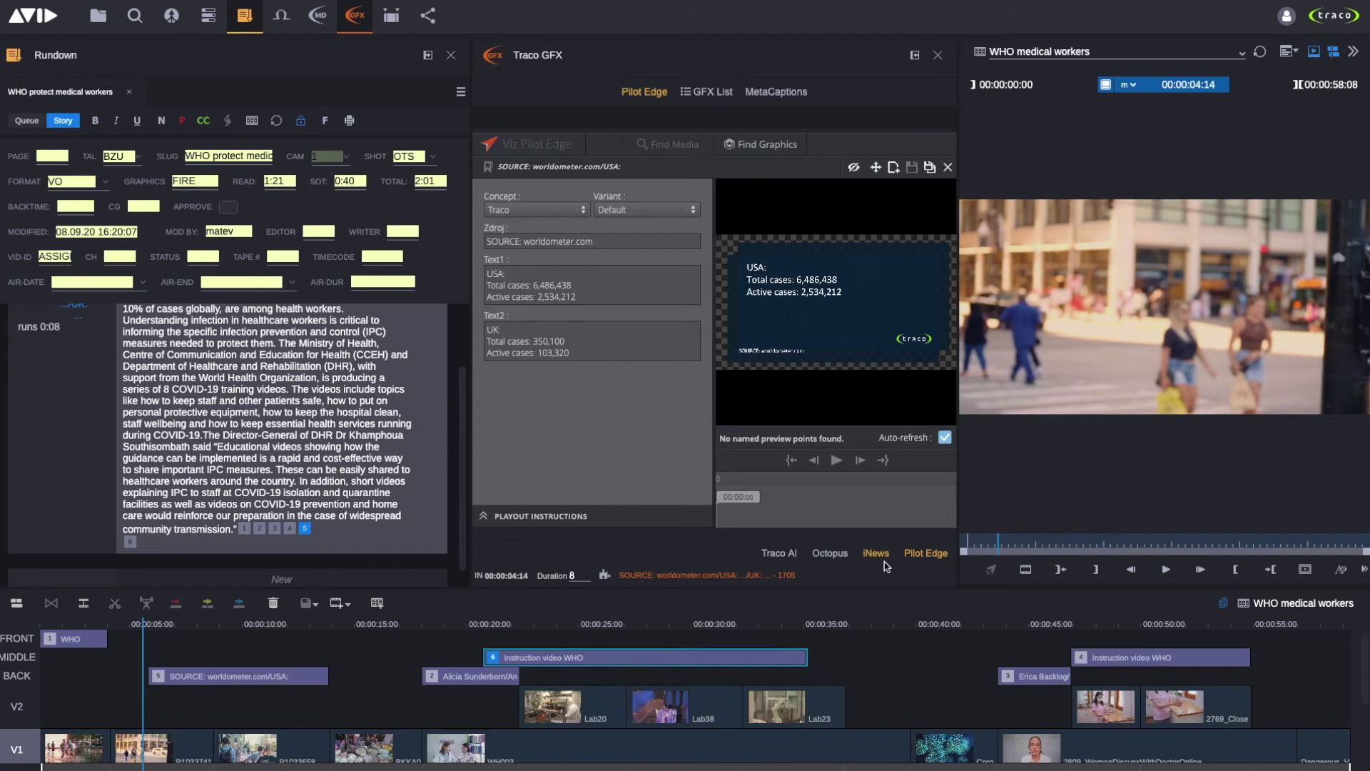
pyautogui.click(1165, 571)
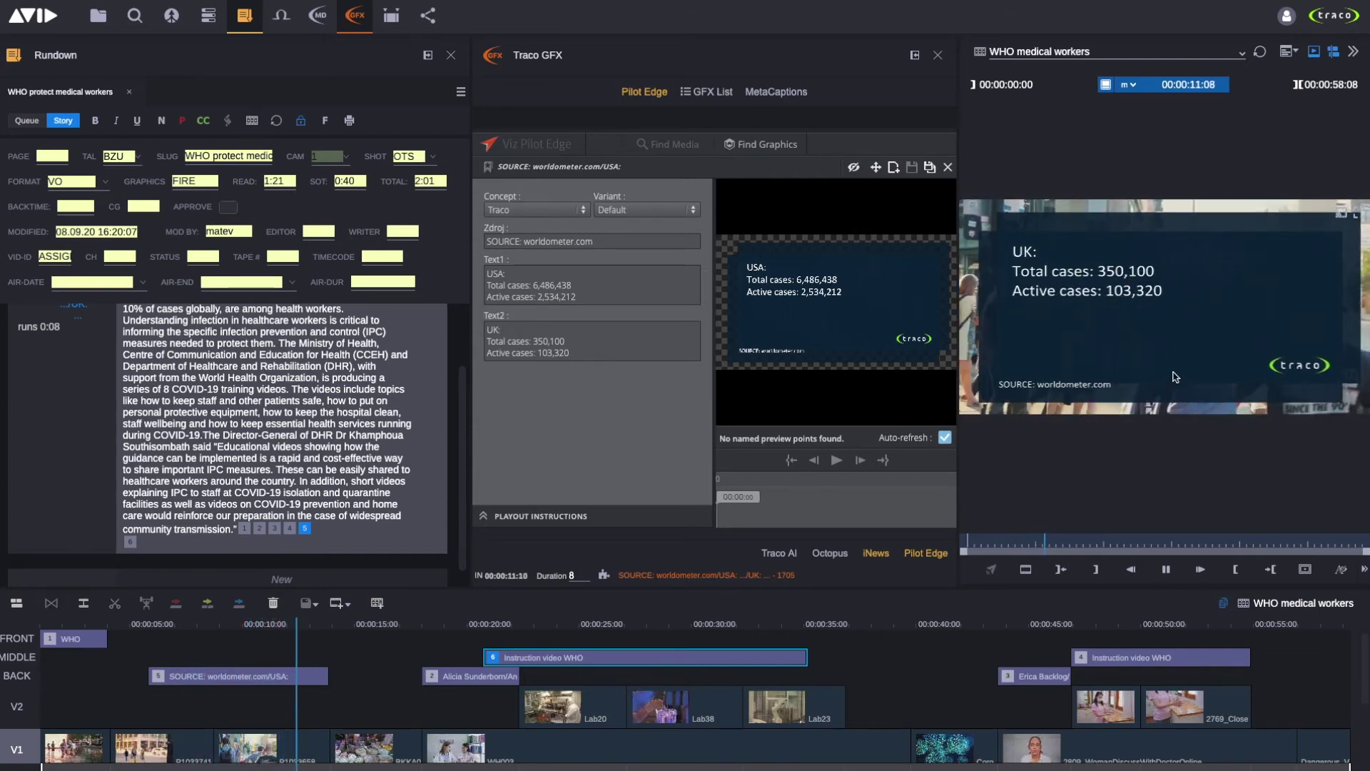
pyautogui.click(1167, 571)
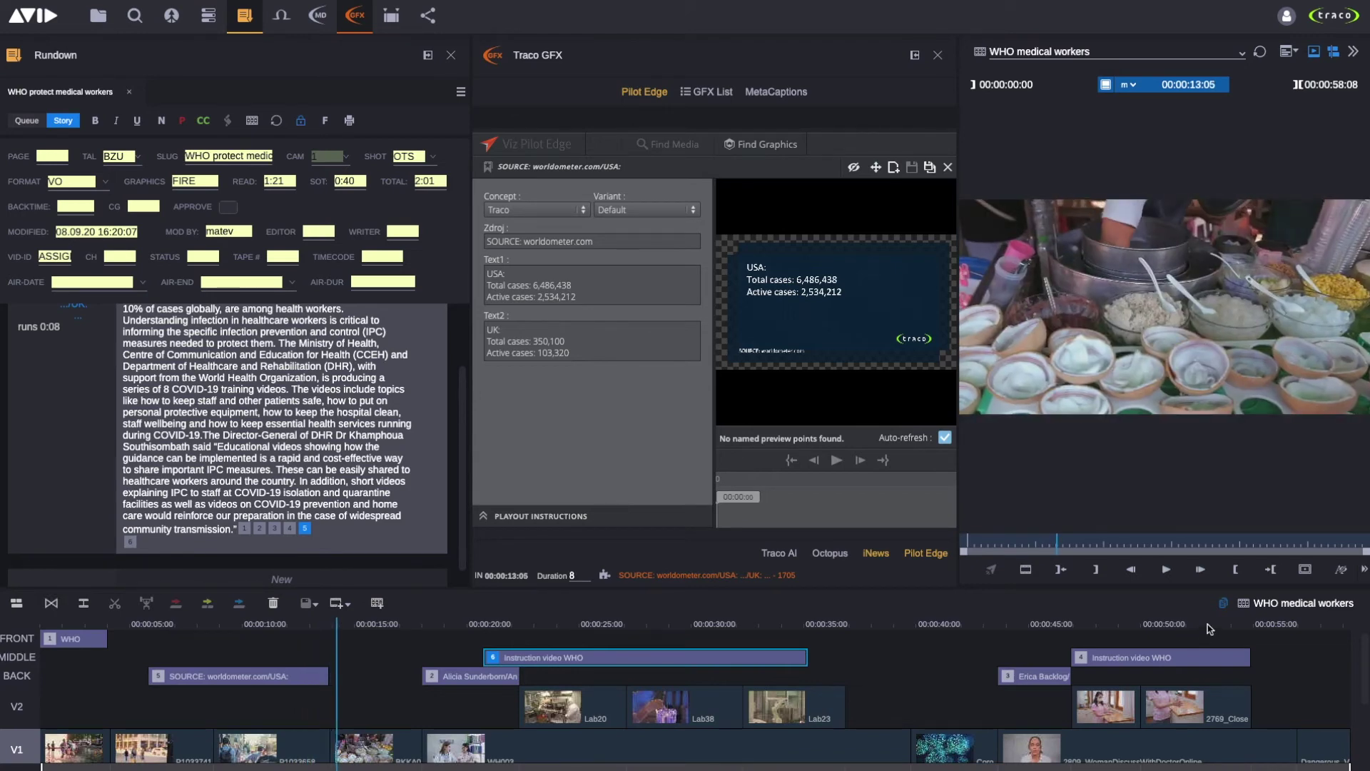
pyautogui.moveTo(1239, 629); pyautogui.dragTo(1272, 626)
# Open the Traco_Outro template, save it as a new element, and send it to the newsroom system.
pyautogui.click(763, 144)
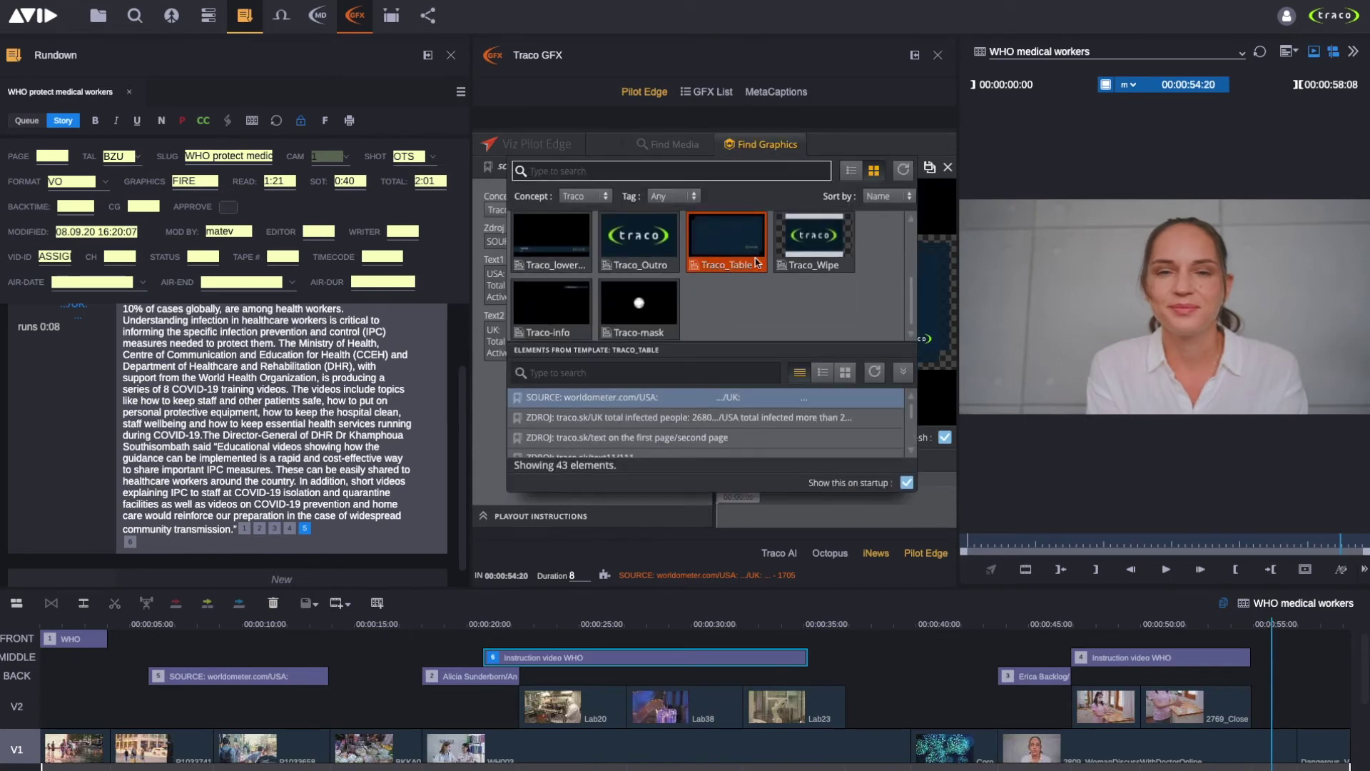
pyautogui.click(651, 244)
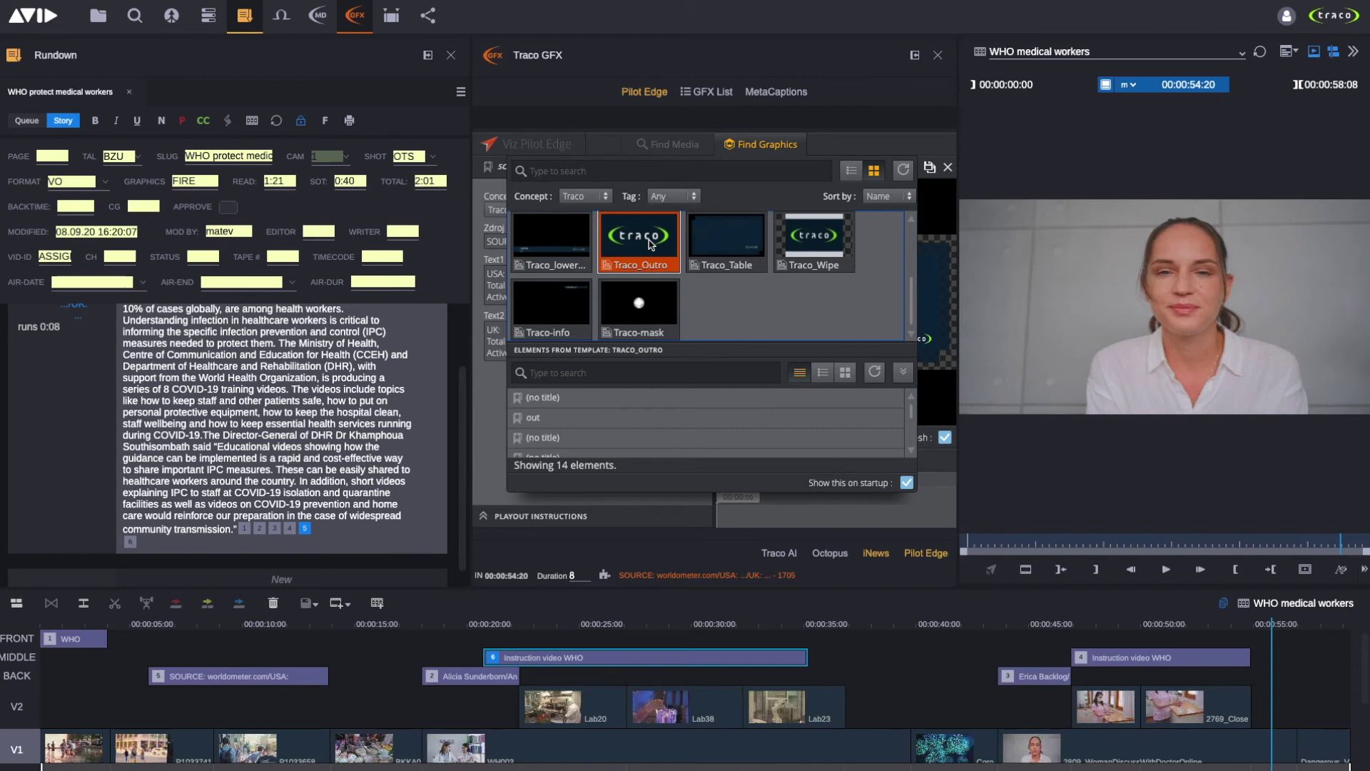
pyautogui.doubleClick(651, 245)
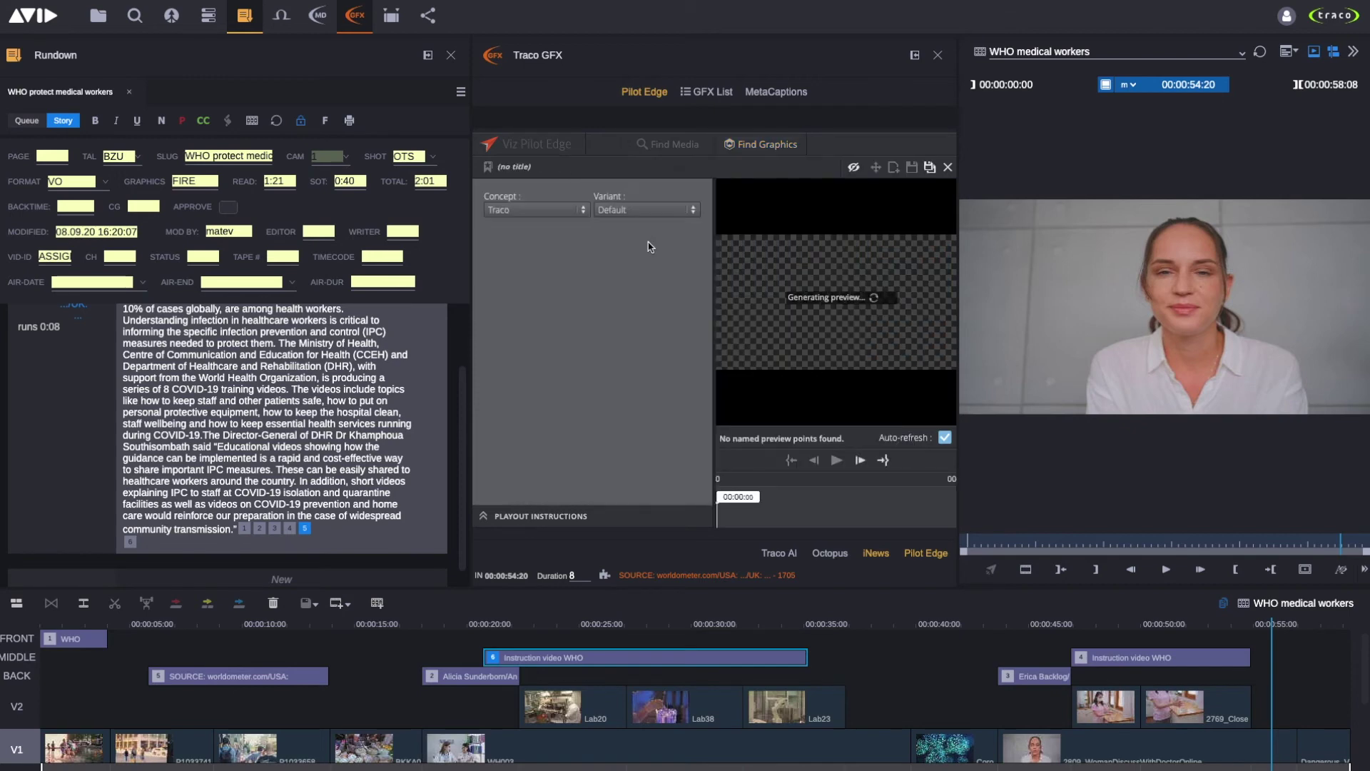
pyautogui.click(928, 169)
pyautogui.click(750, 377)
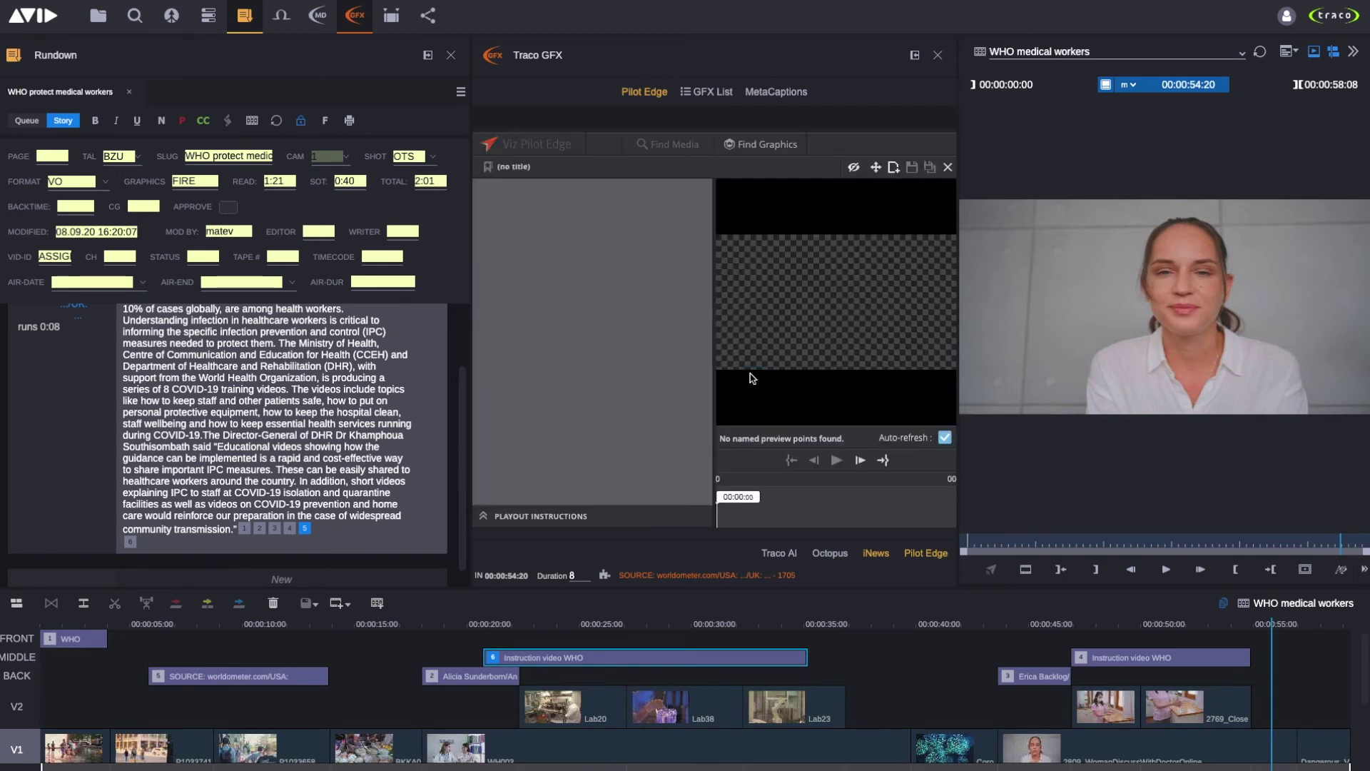
pyautogui.click(893, 168)
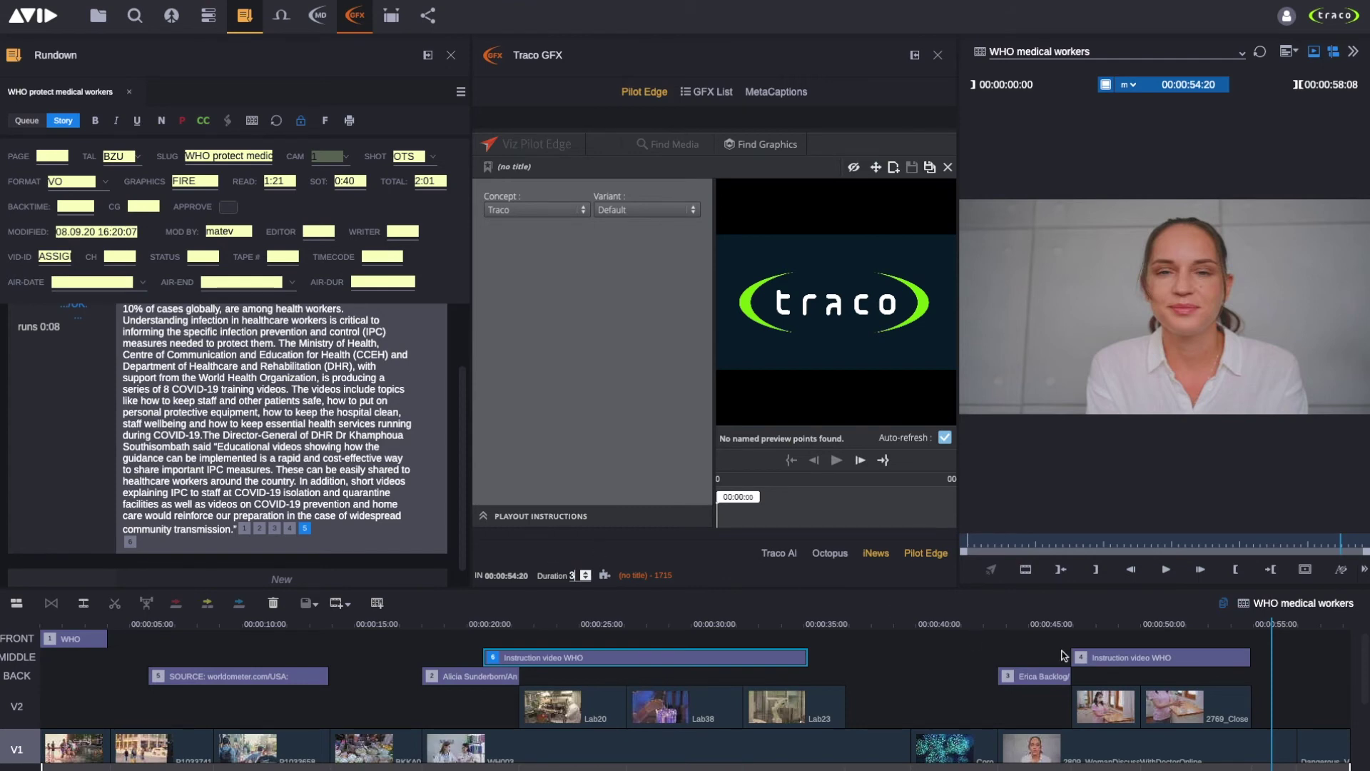
# Insert the outro graphic into the story at about 00:00:56 and preview the ending.
pyautogui.moveTo(1317, 632); pyautogui.dragTo(1322, 629)
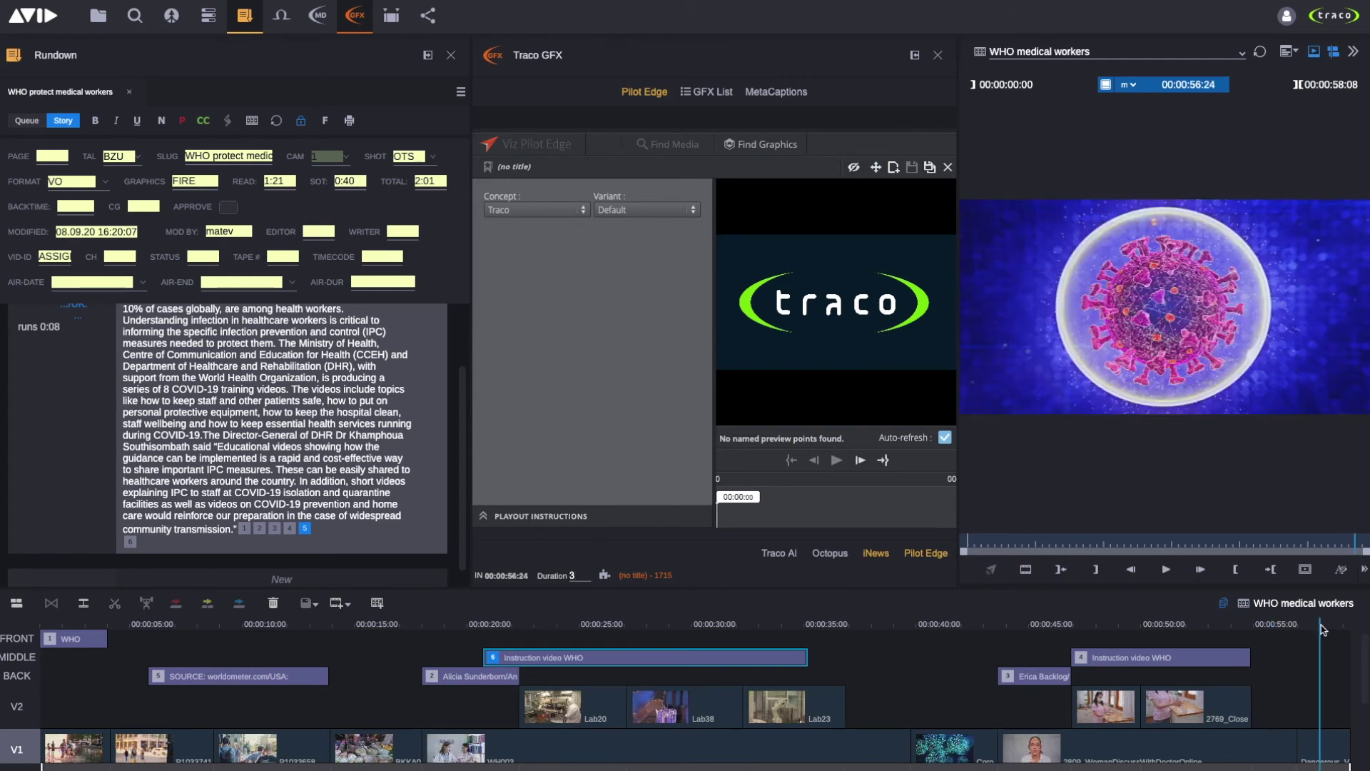
pyautogui.moveTo(588, 578); pyautogui.dragTo(368, 537)
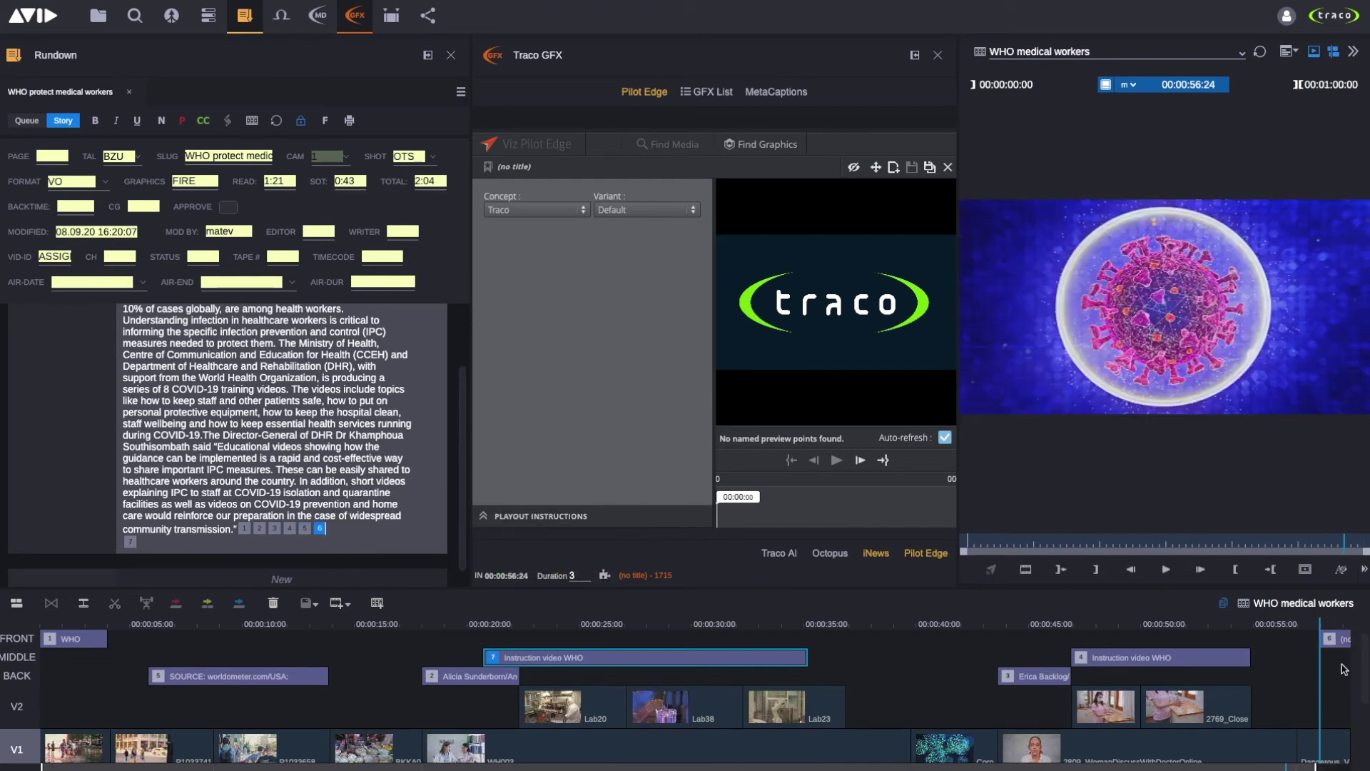
pyautogui.click(1313, 625)
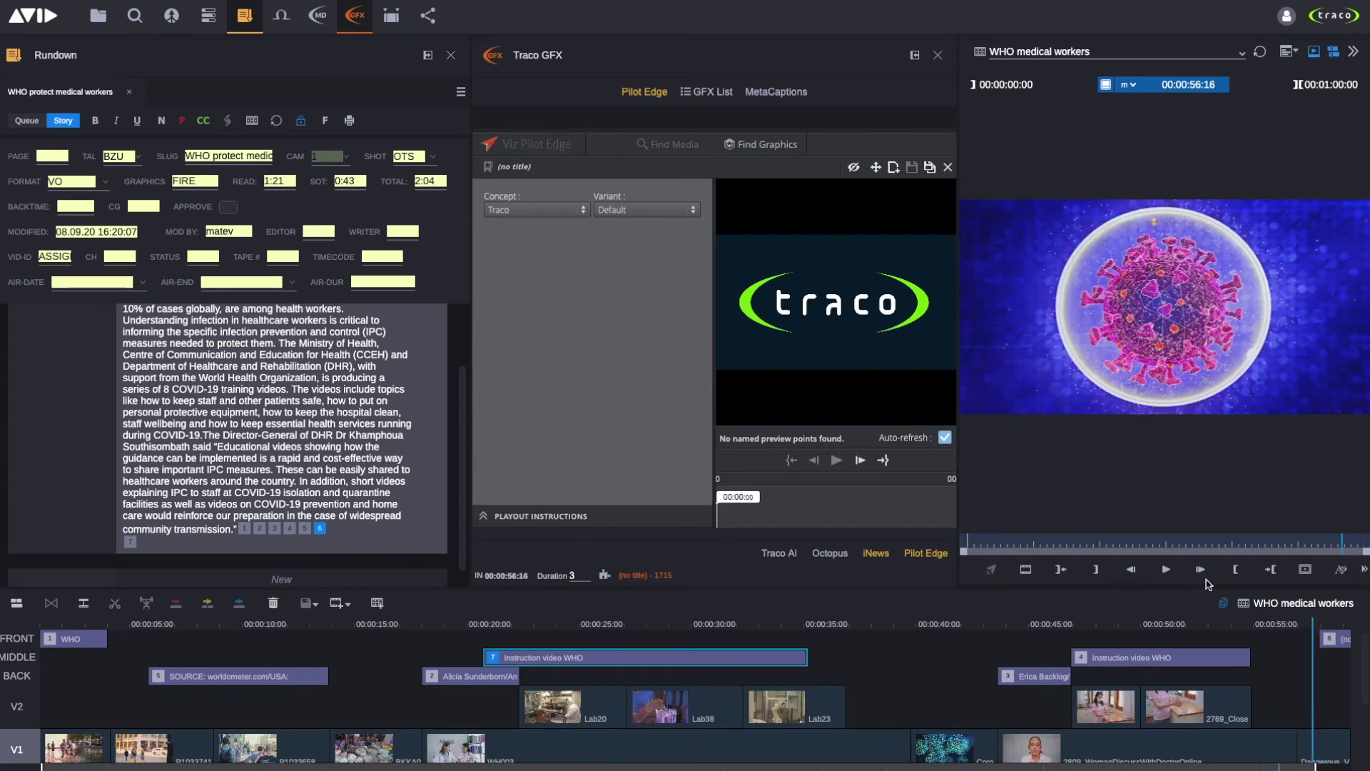
pyautogui.click(1167, 570)
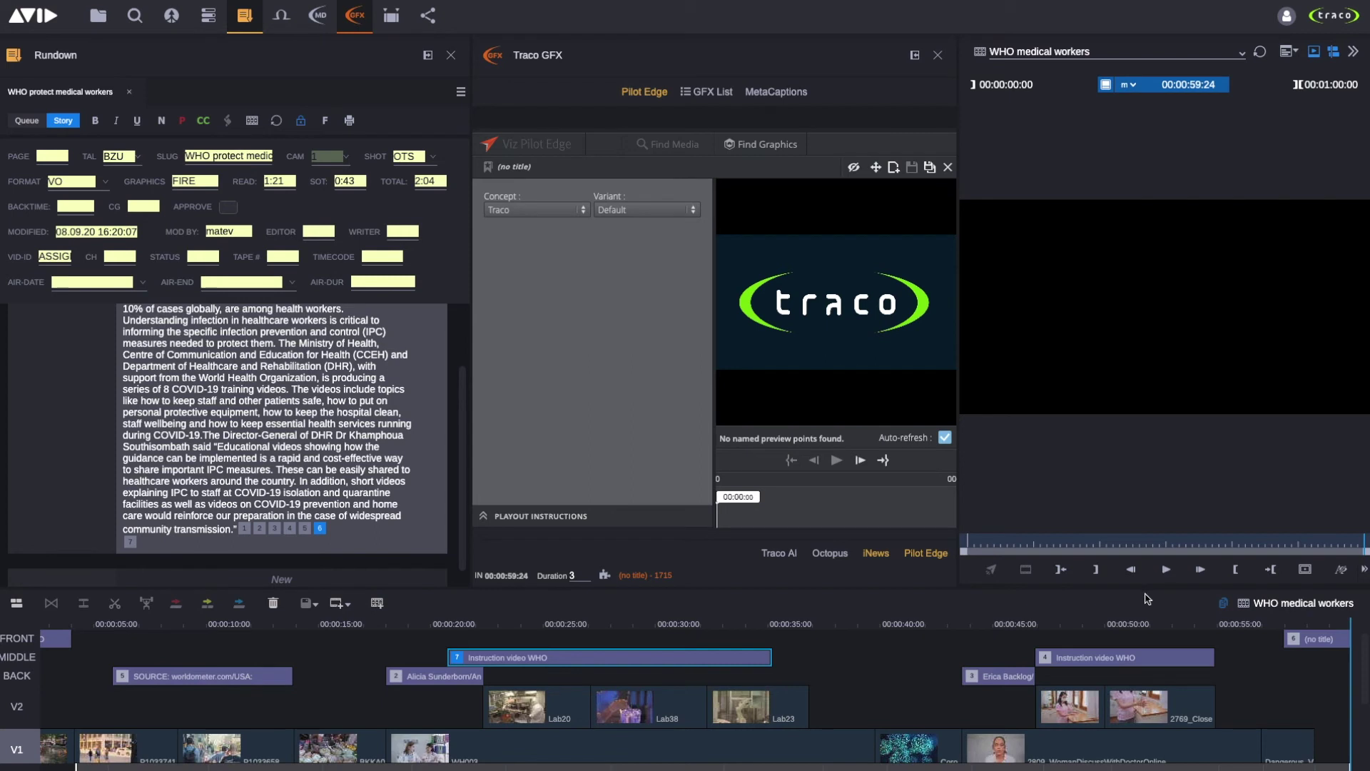
# Shift the outro clip slightly earlier and replay from about 55 seconds to check it.
pyautogui.moveTo(1312, 643); pyautogui.dragTo(1297, 636)
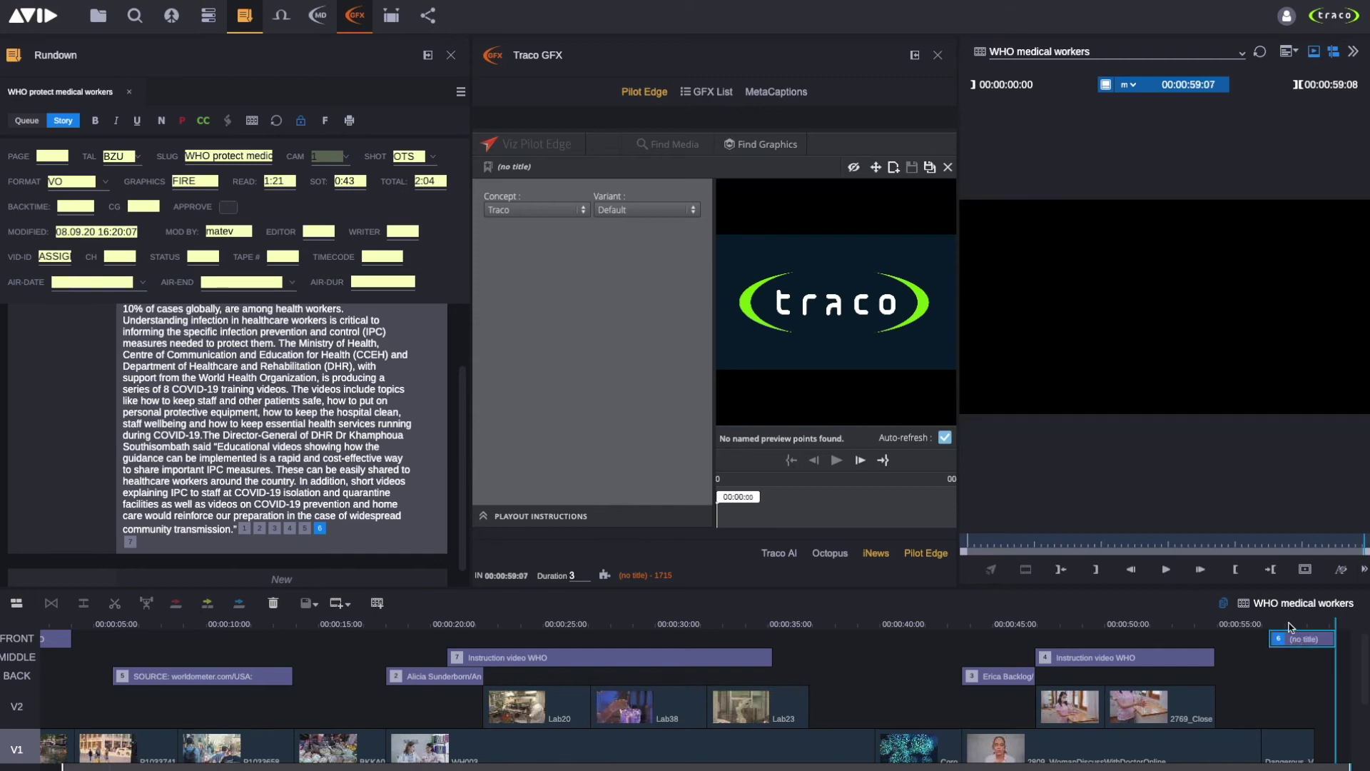
pyautogui.click(1290, 627)
pyautogui.click(1259, 628)
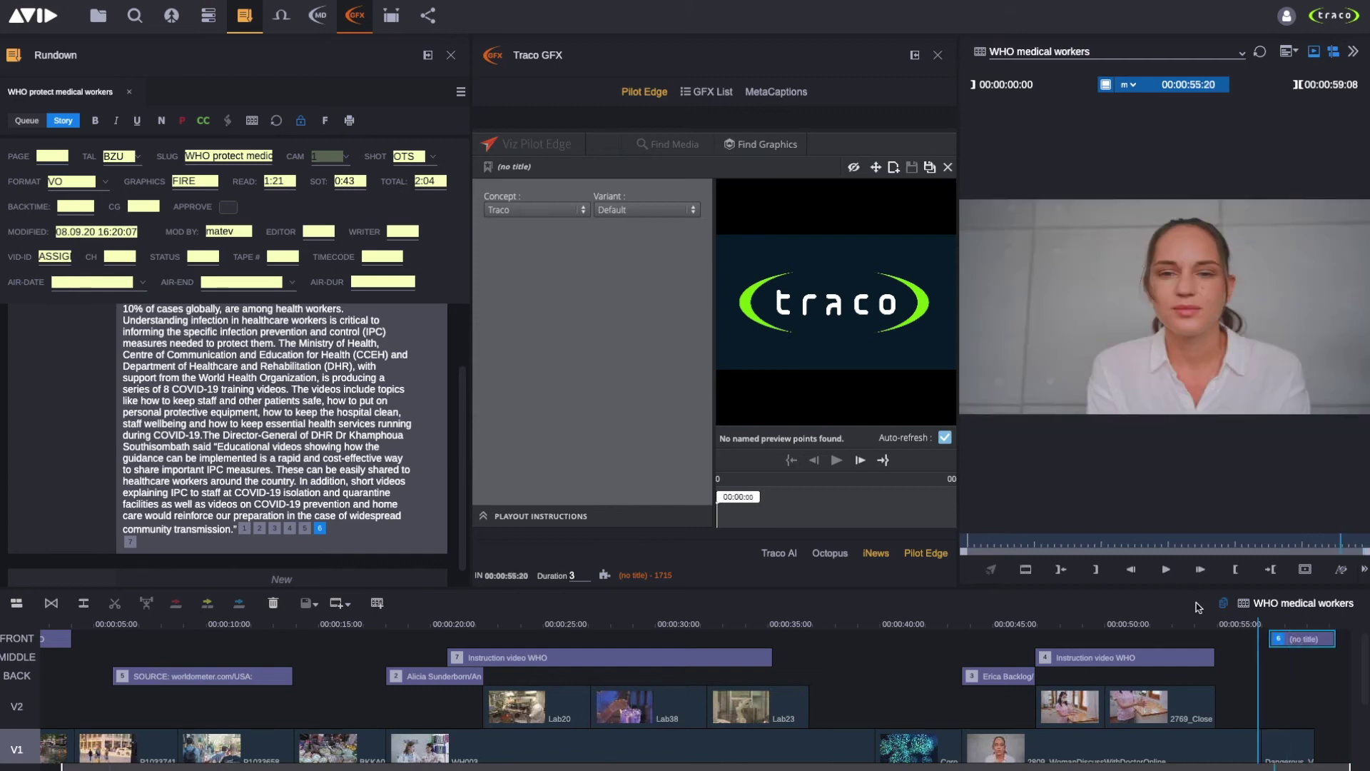
pyautogui.click(1167, 573)
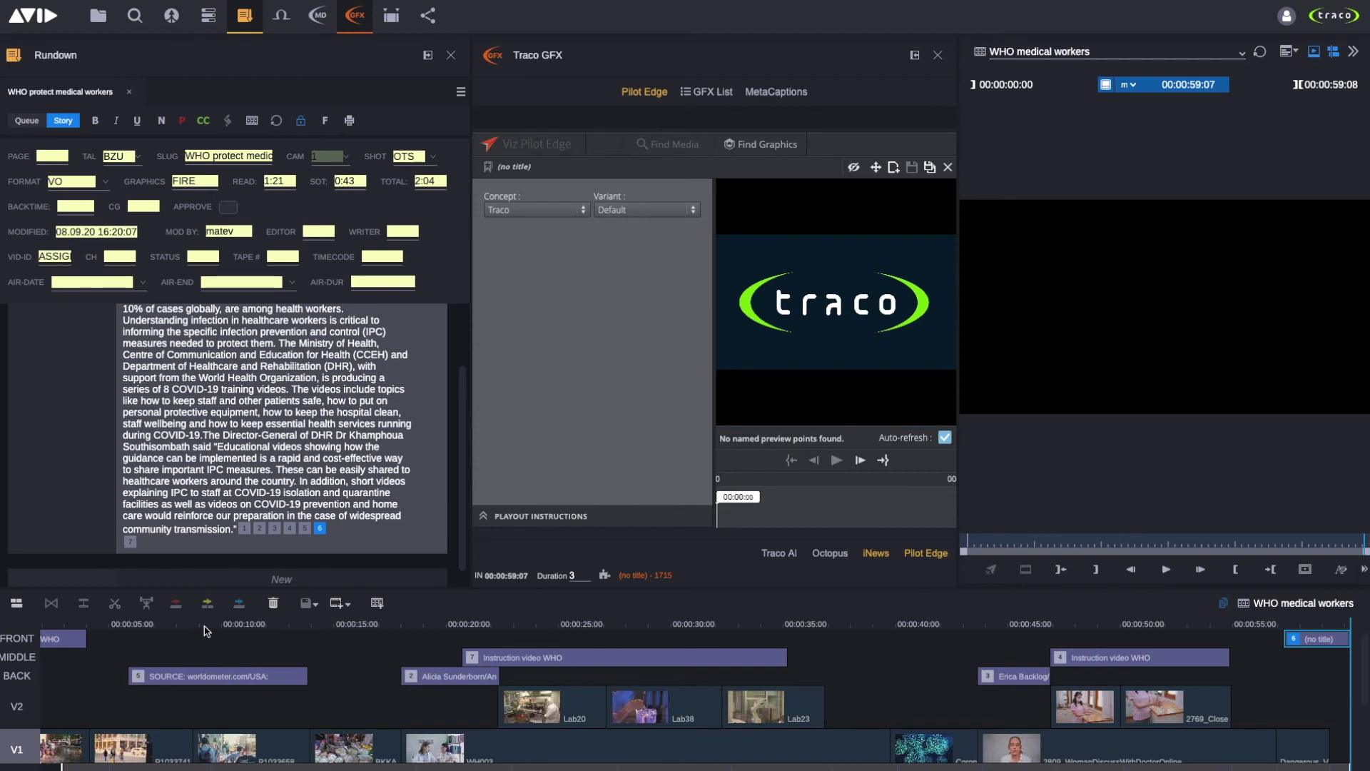
# Insert the Traco_Logo_1 Logo graphic into the story at about 4 seconds, sent to the newsroom first.
pyautogui.moveTo(178, 626); pyautogui.dragTo(119, 625)
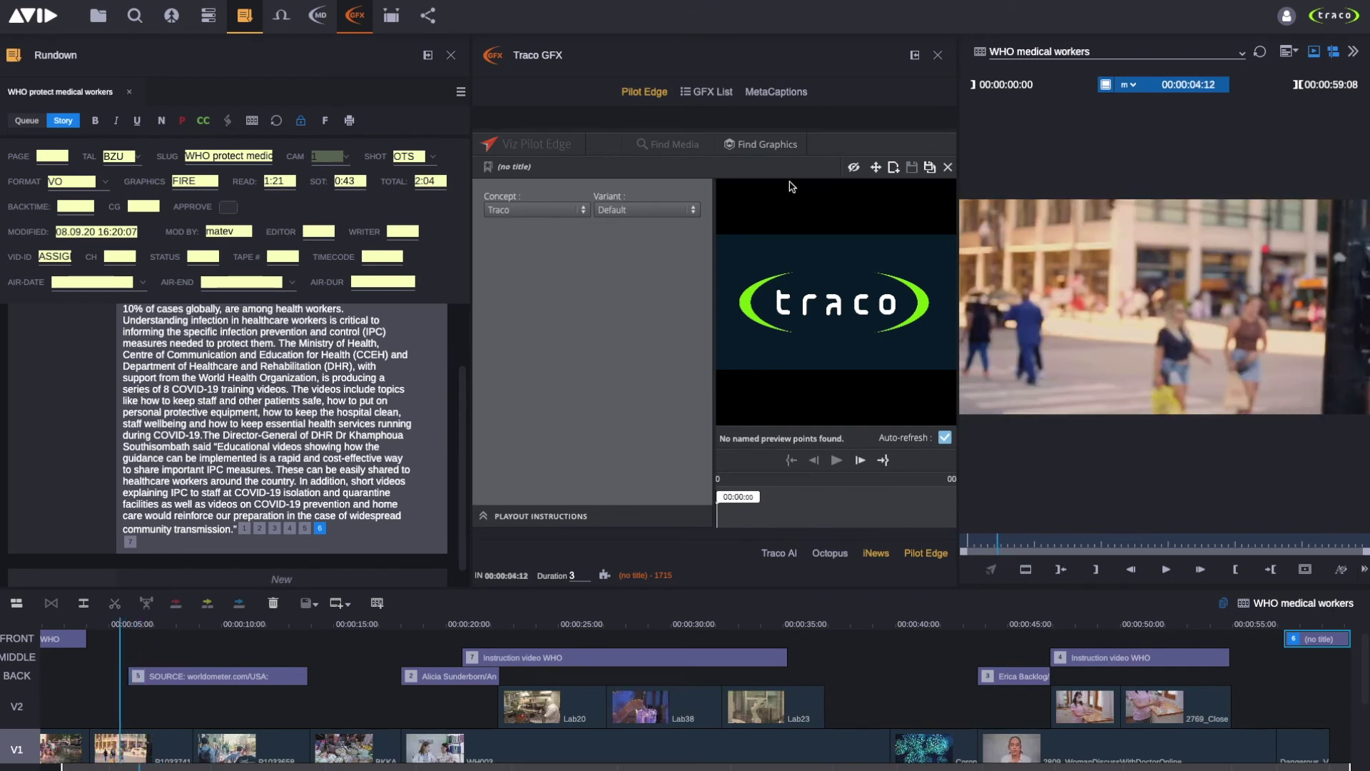
pyautogui.click(735, 144)
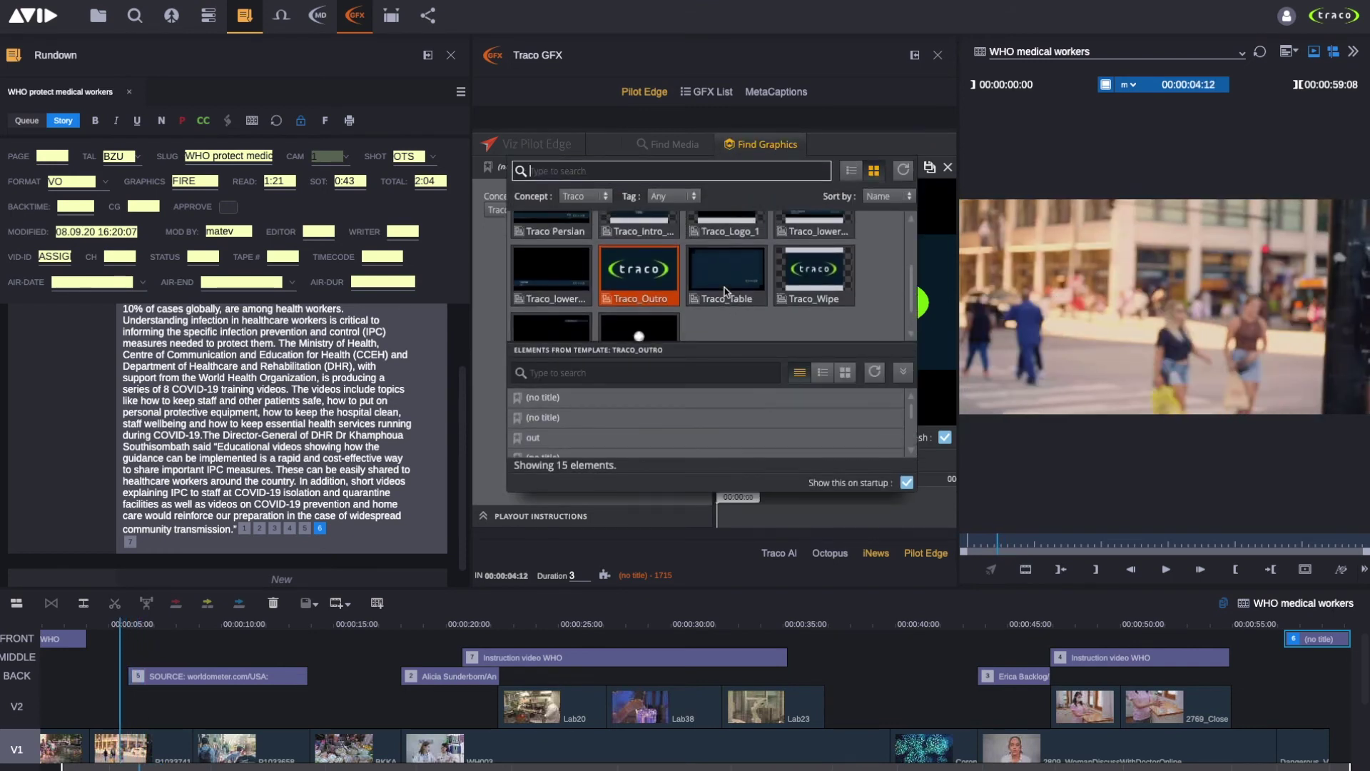
pyautogui.scroll(3, 725, 291)
pyautogui.scroll(-2, 727, 292)
pyautogui.click(732, 271)
pyautogui.click(552, 405)
pyautogui.doubleClick(551, 404)
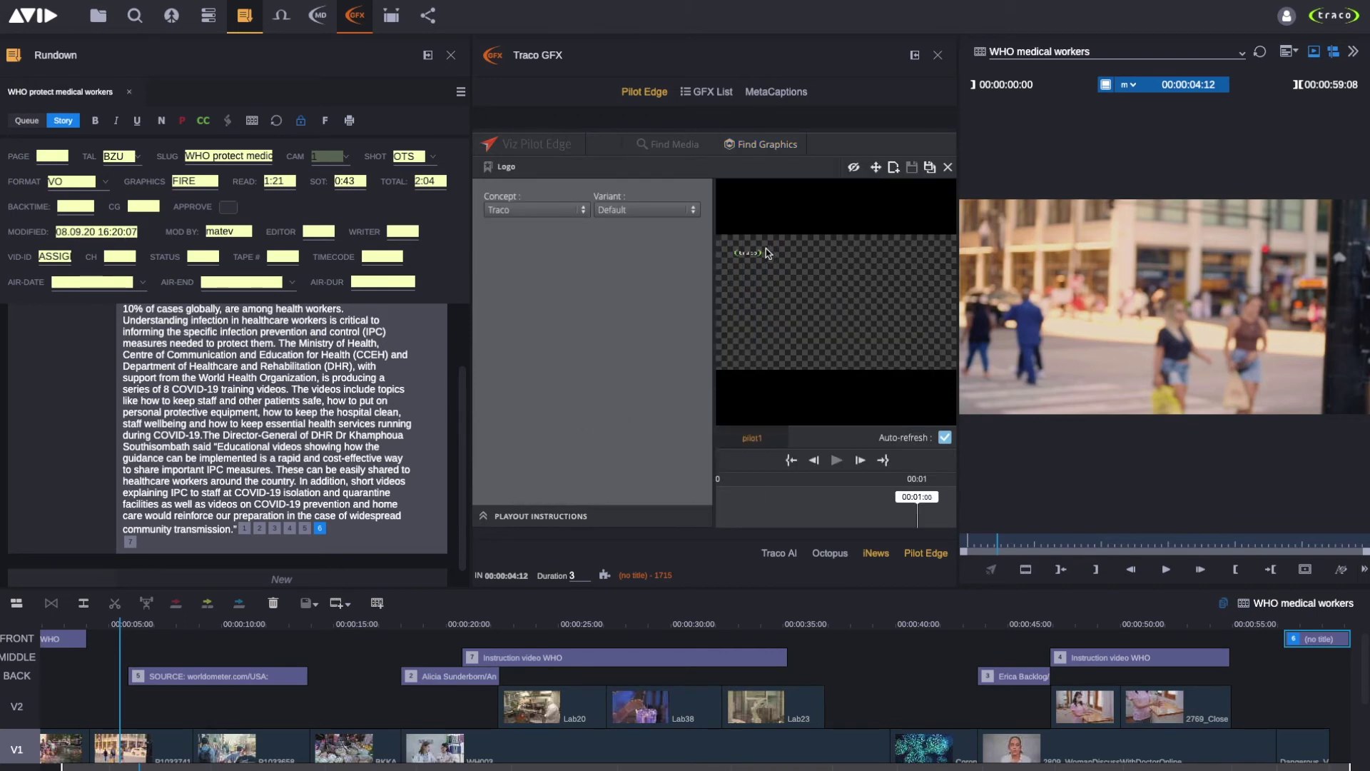
pyautogui.click(892, 171)
pyautogui.moveTo(606, 577)
pyautogui.mouseDown()
pyautogui.moveTo(228, 564)
pyautogui.moveTo(225, 551)
pyautogui.mouseUp()
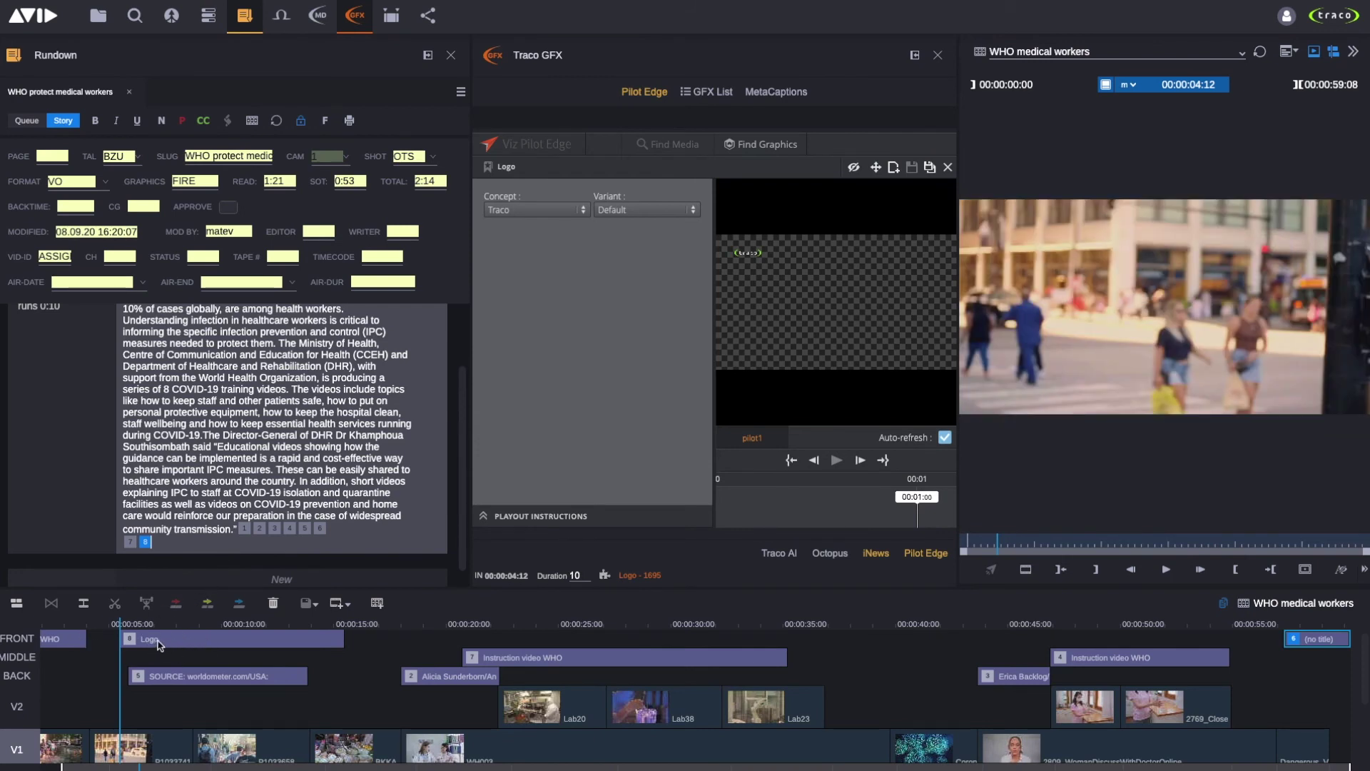
pyautogui.moveTo(96, 624); pyautogui.dragTo(38, 623)
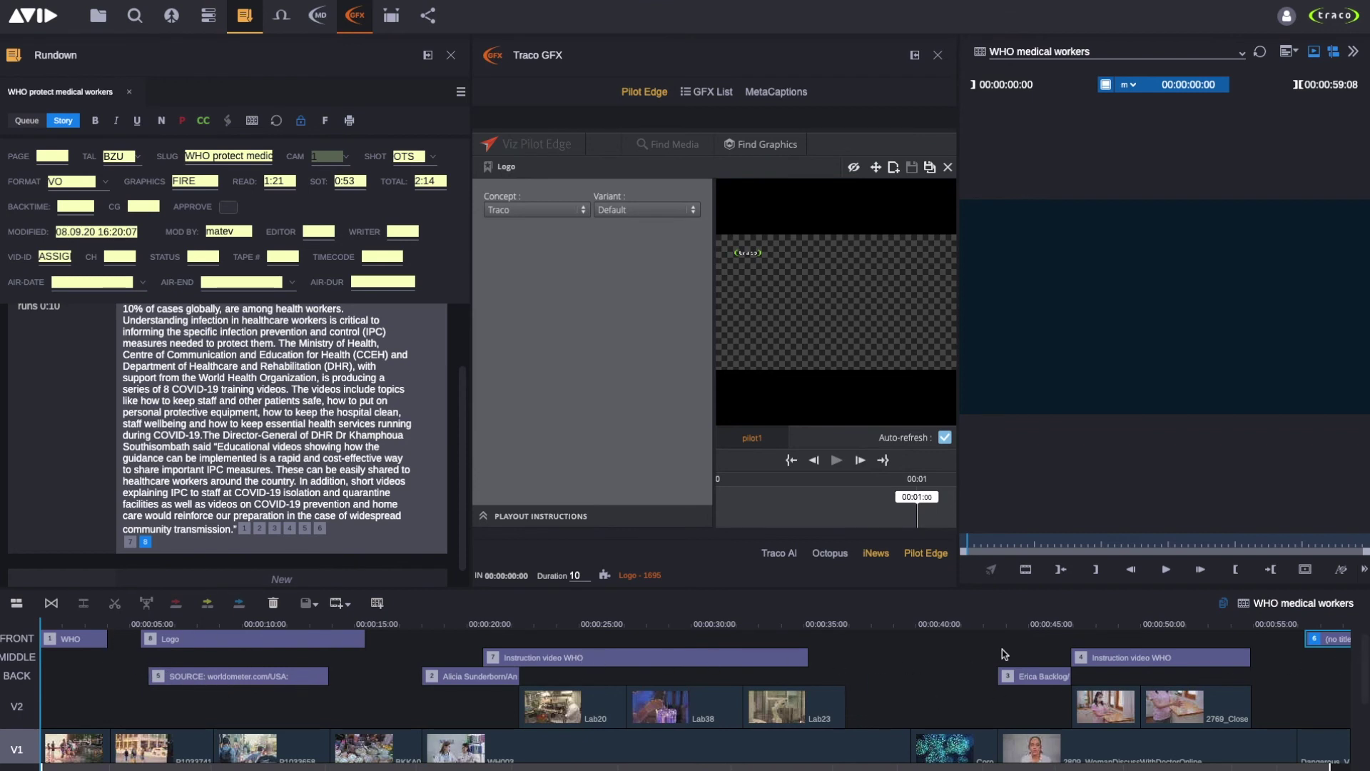
pyautogui.click(1166, 571)
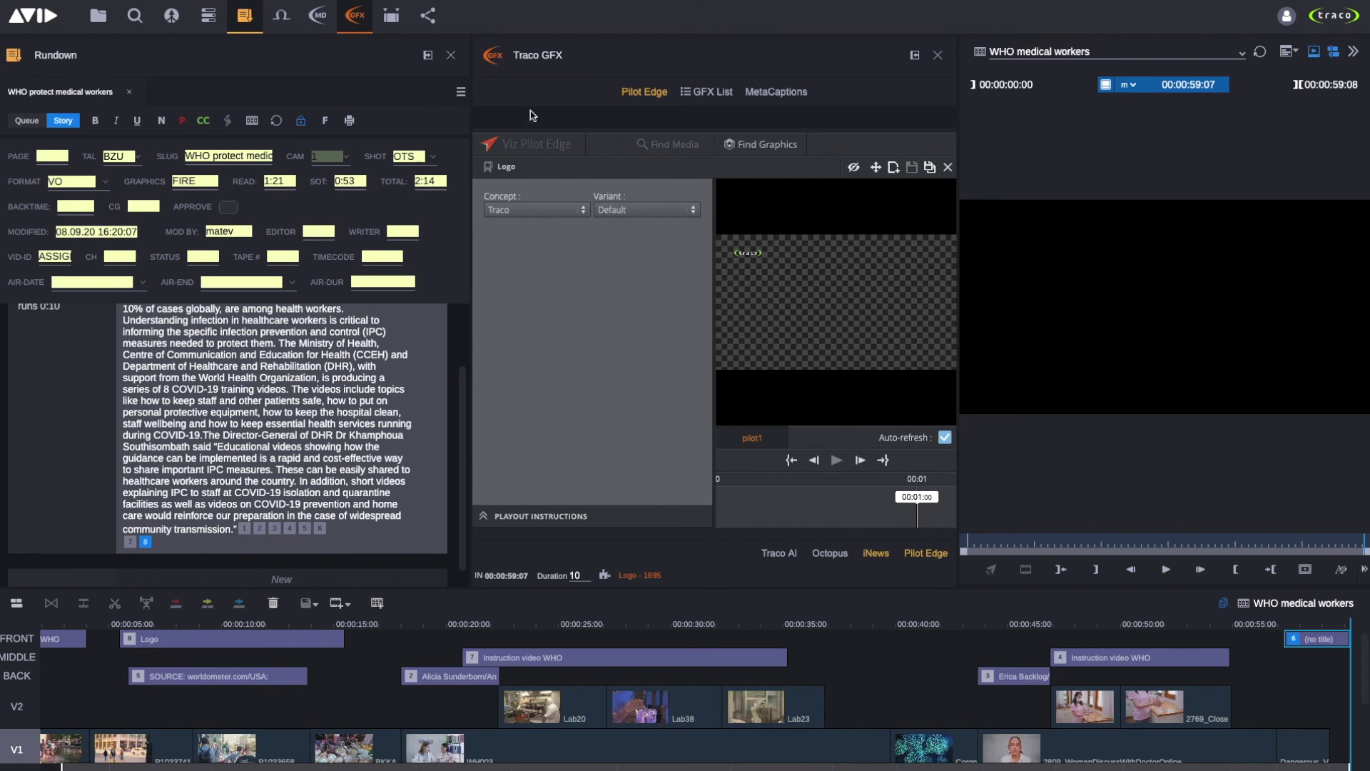
# Maximize the Rundown panel, jump to about 9 seconds, and play the sequence to check graphics.
pyautogui.click(428, 56)
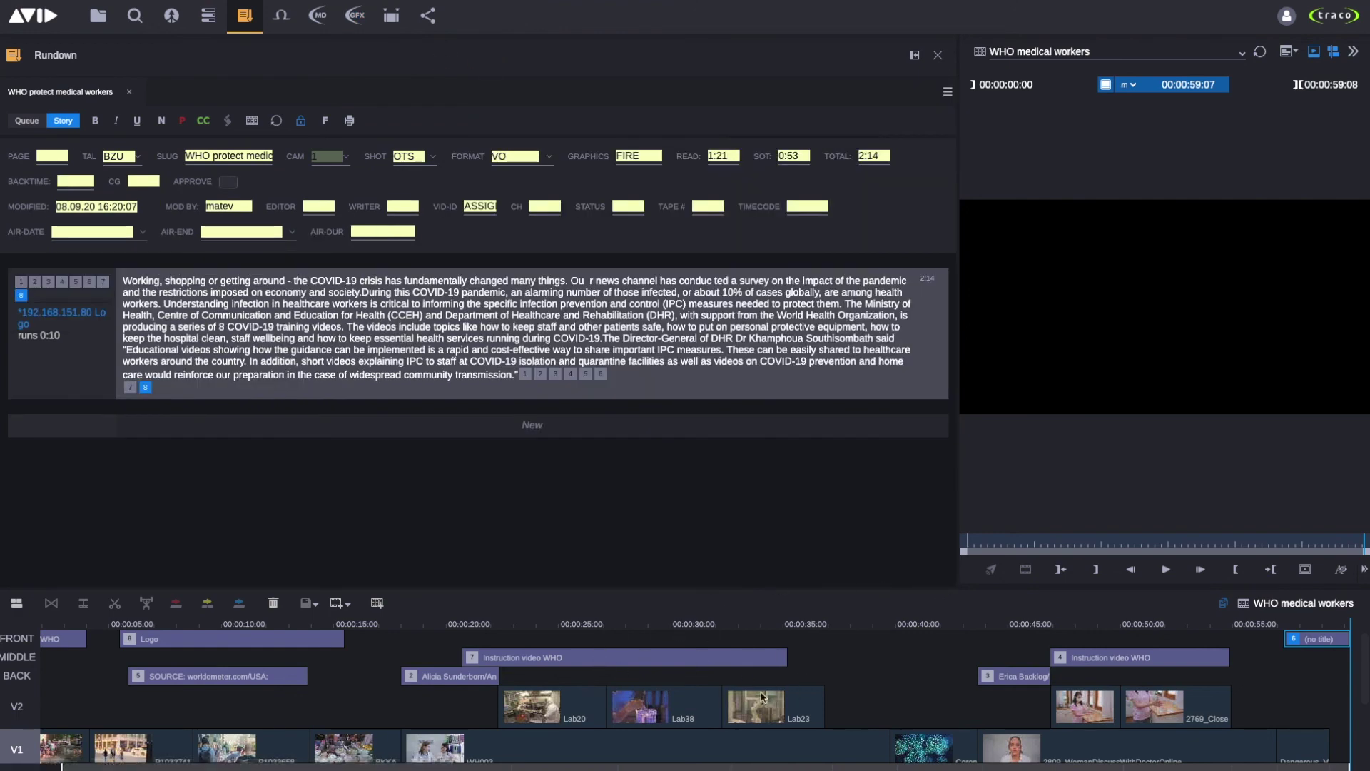
pyautogui.click(229, 625)
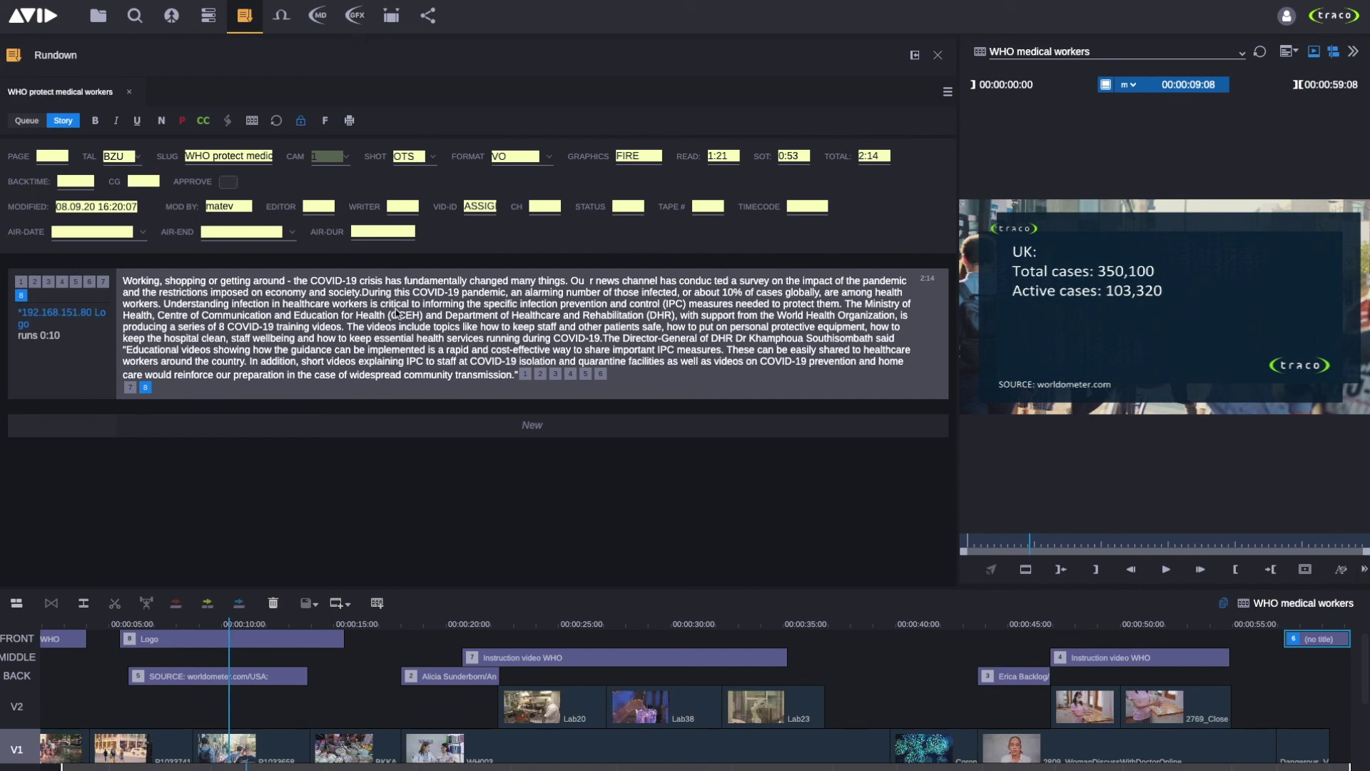
pyautogui.click(253, 121)
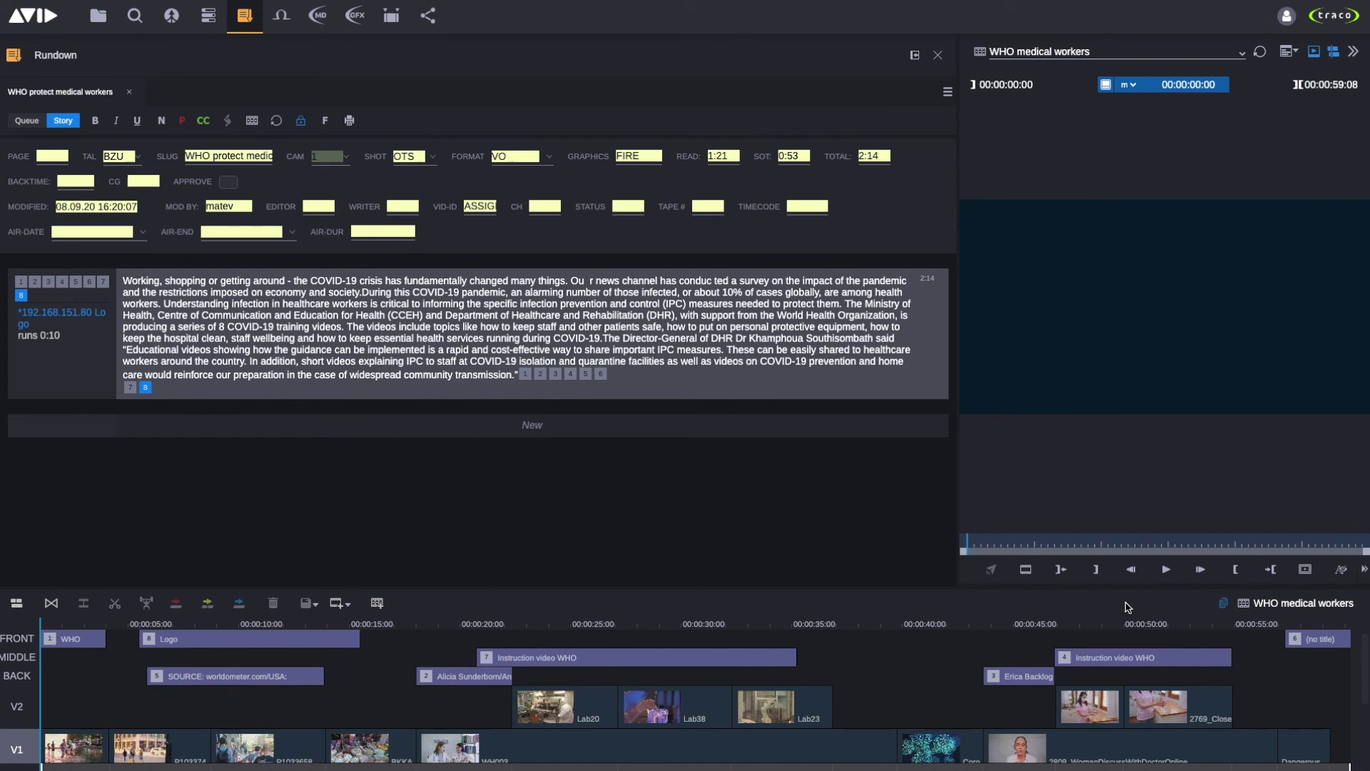
pyautogui.click(1166, 571)
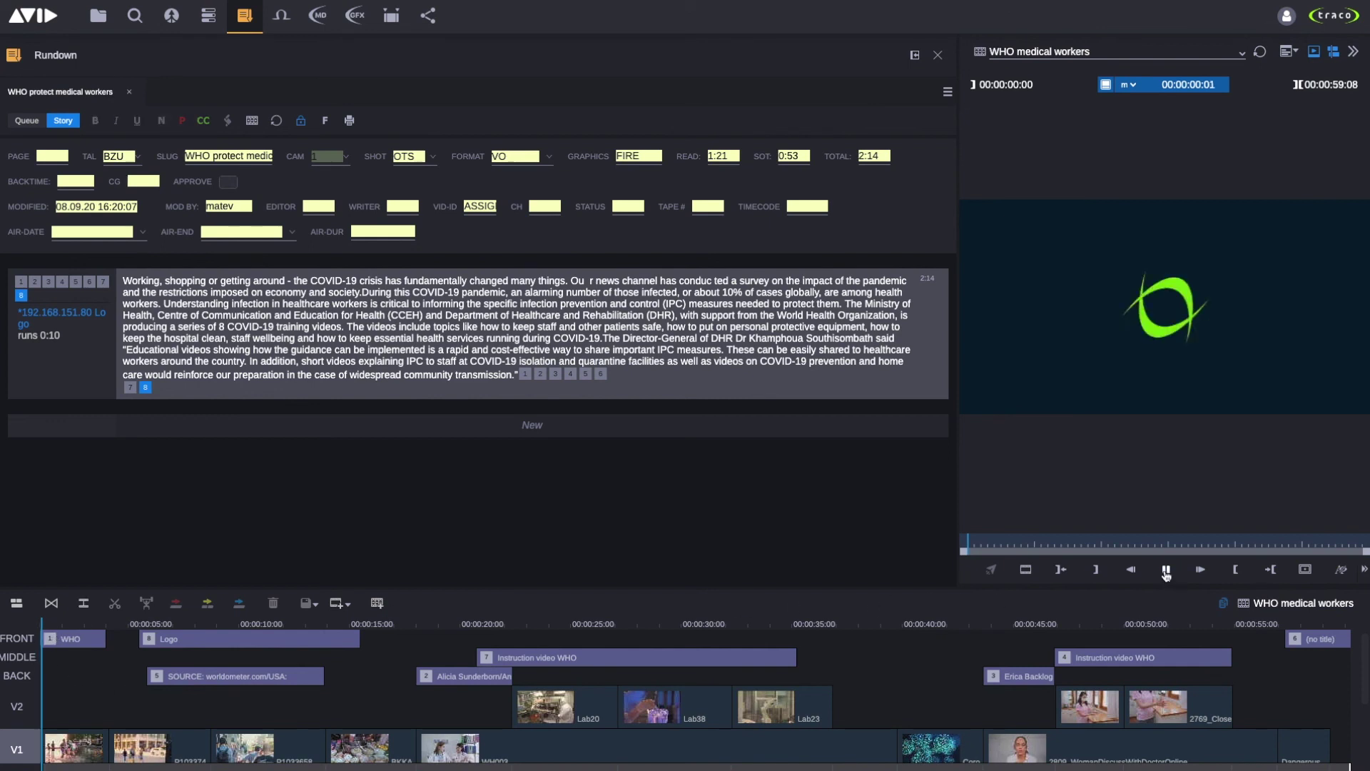